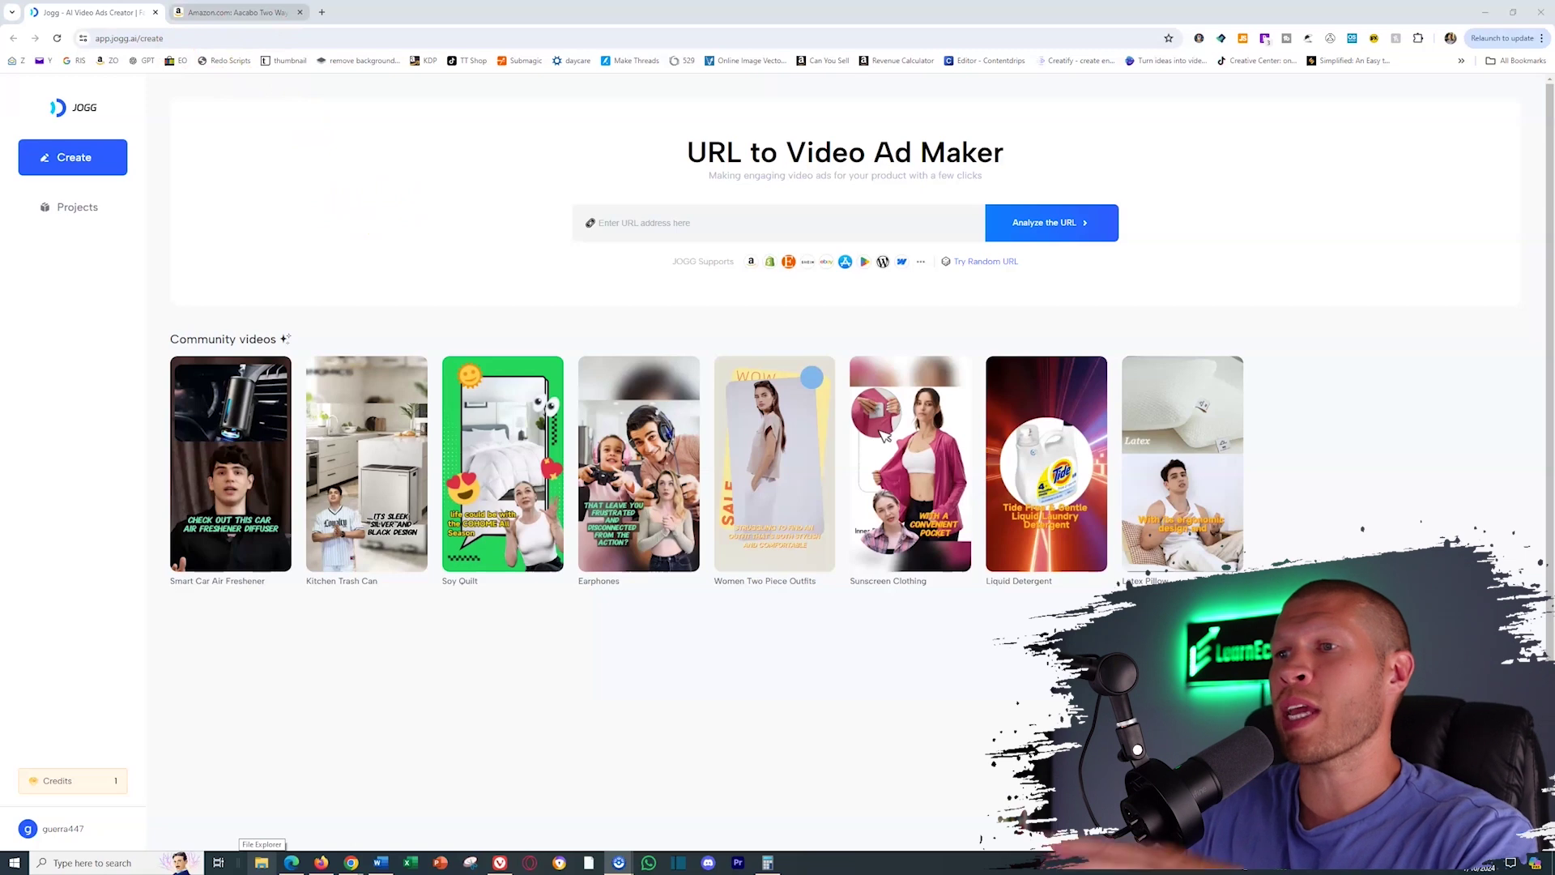
Look over the Amazon pump listing and try analyzing a sample product URL in JOGG
click(247, 12)
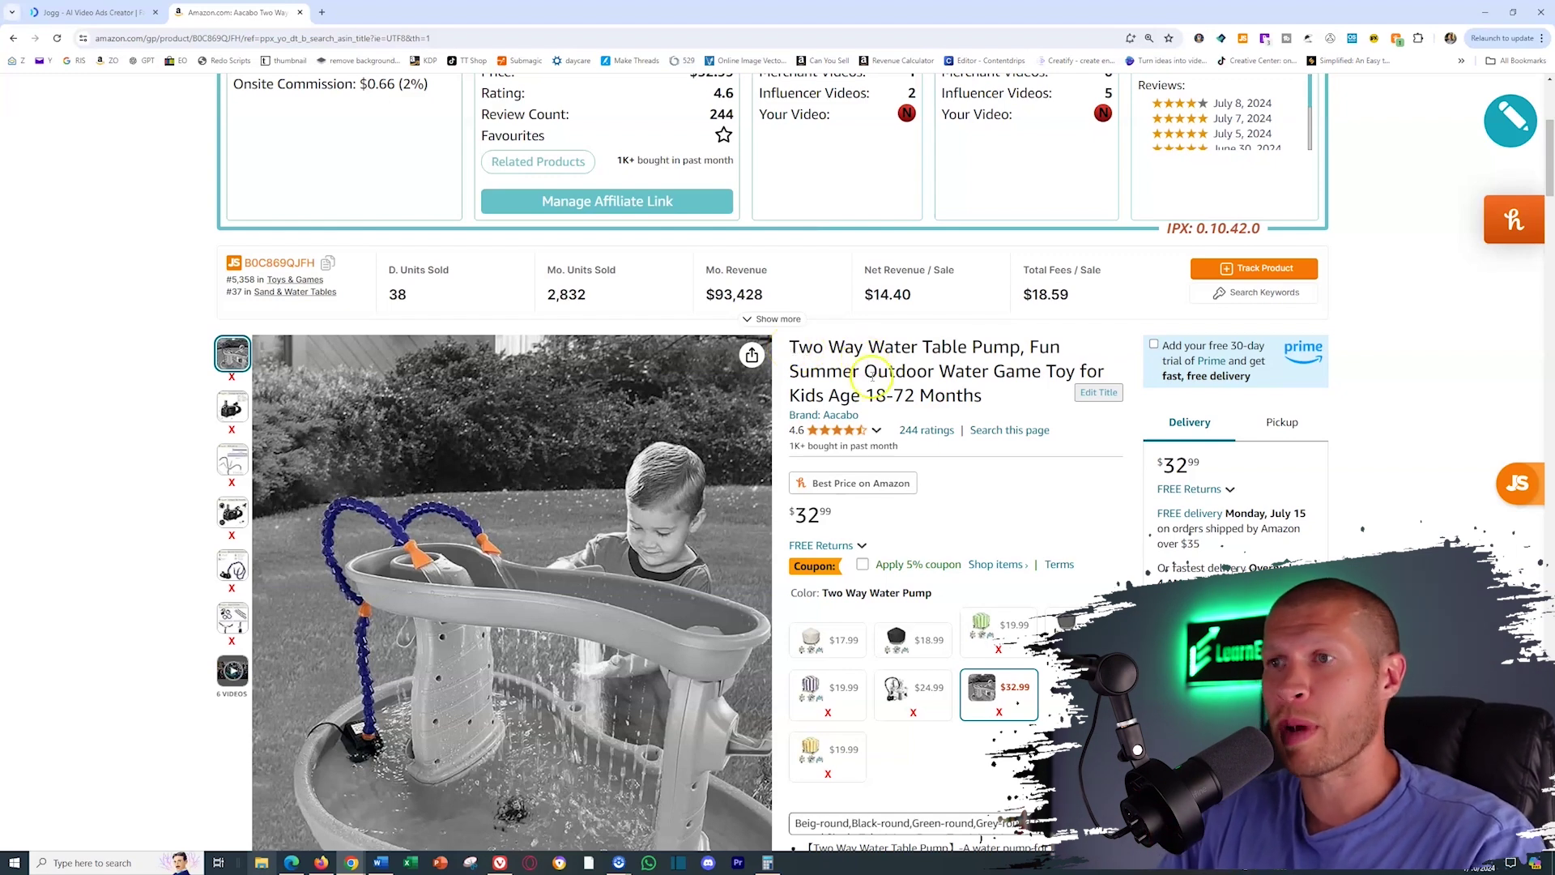
click(89, 12)
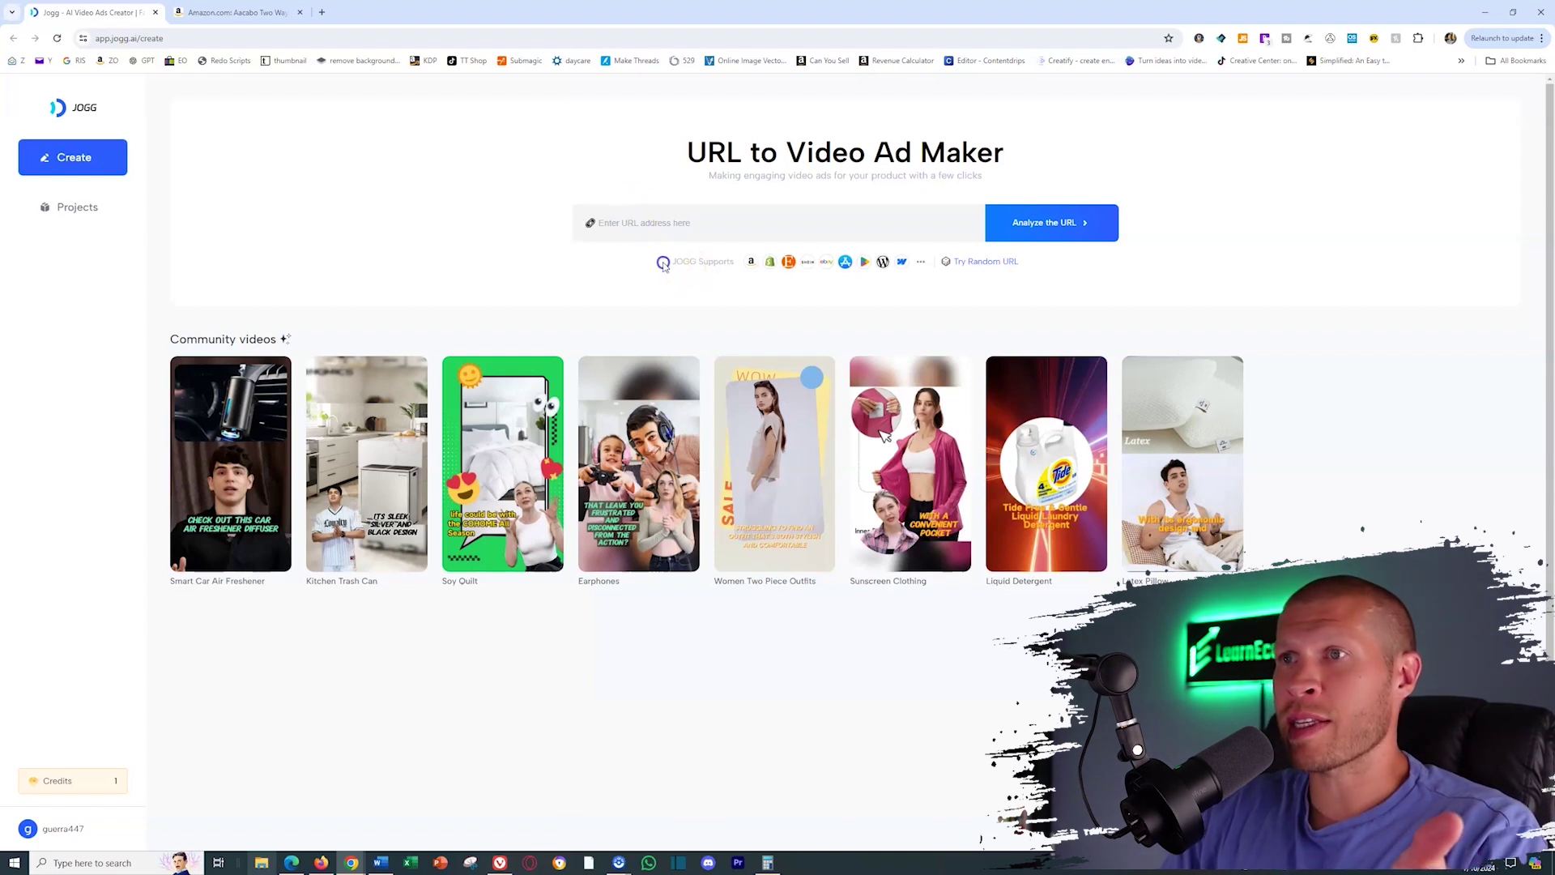
click(932, 264)
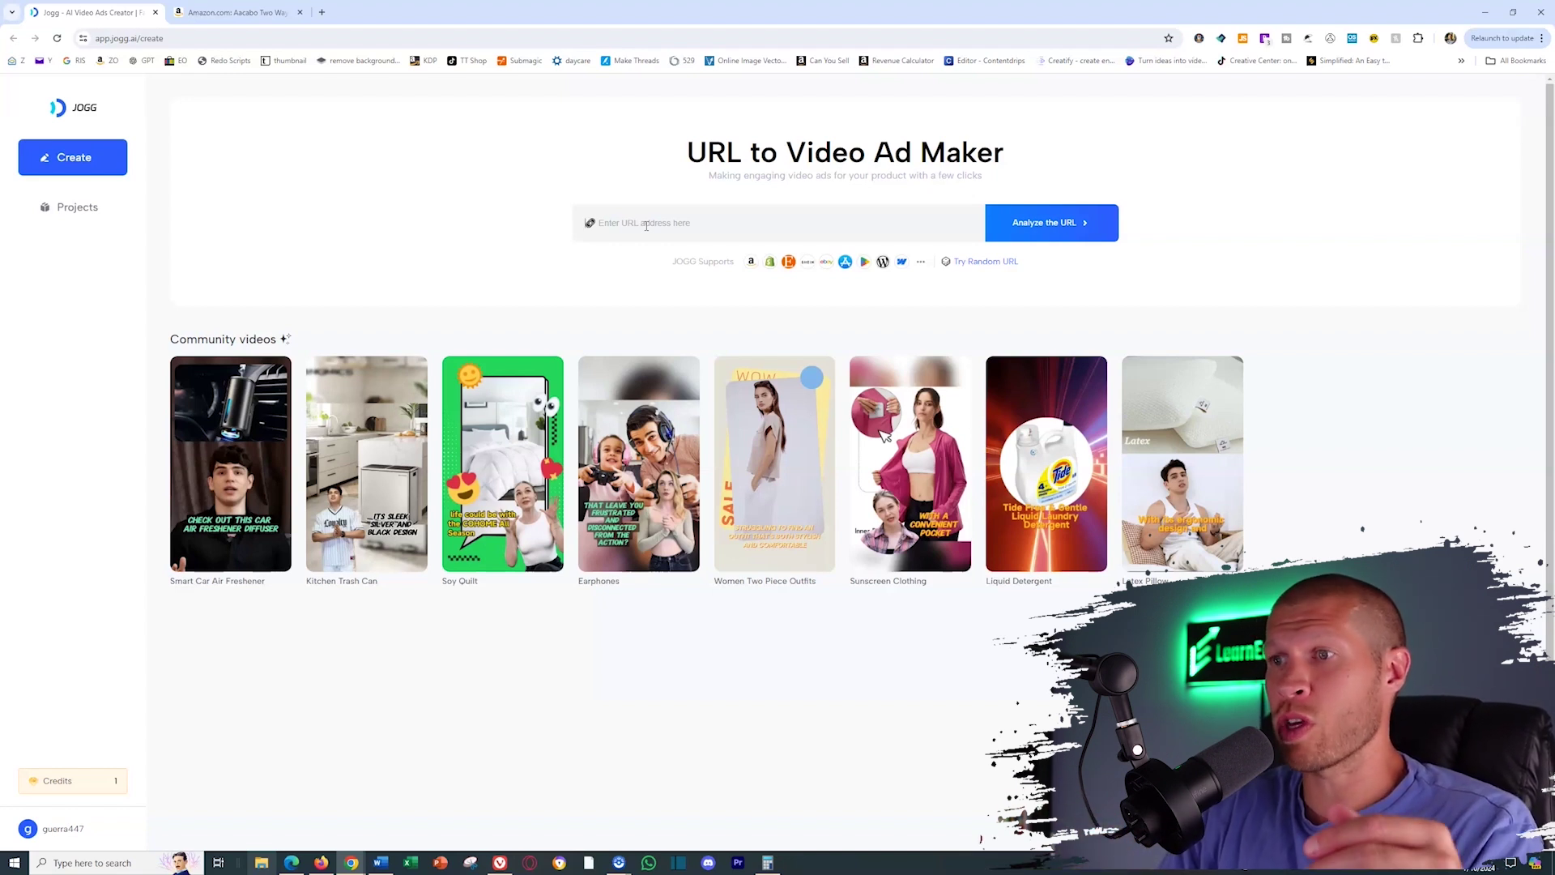
Copy the water table pump listing's URL into JOGG's URL field and analyze it
click(235, 12)
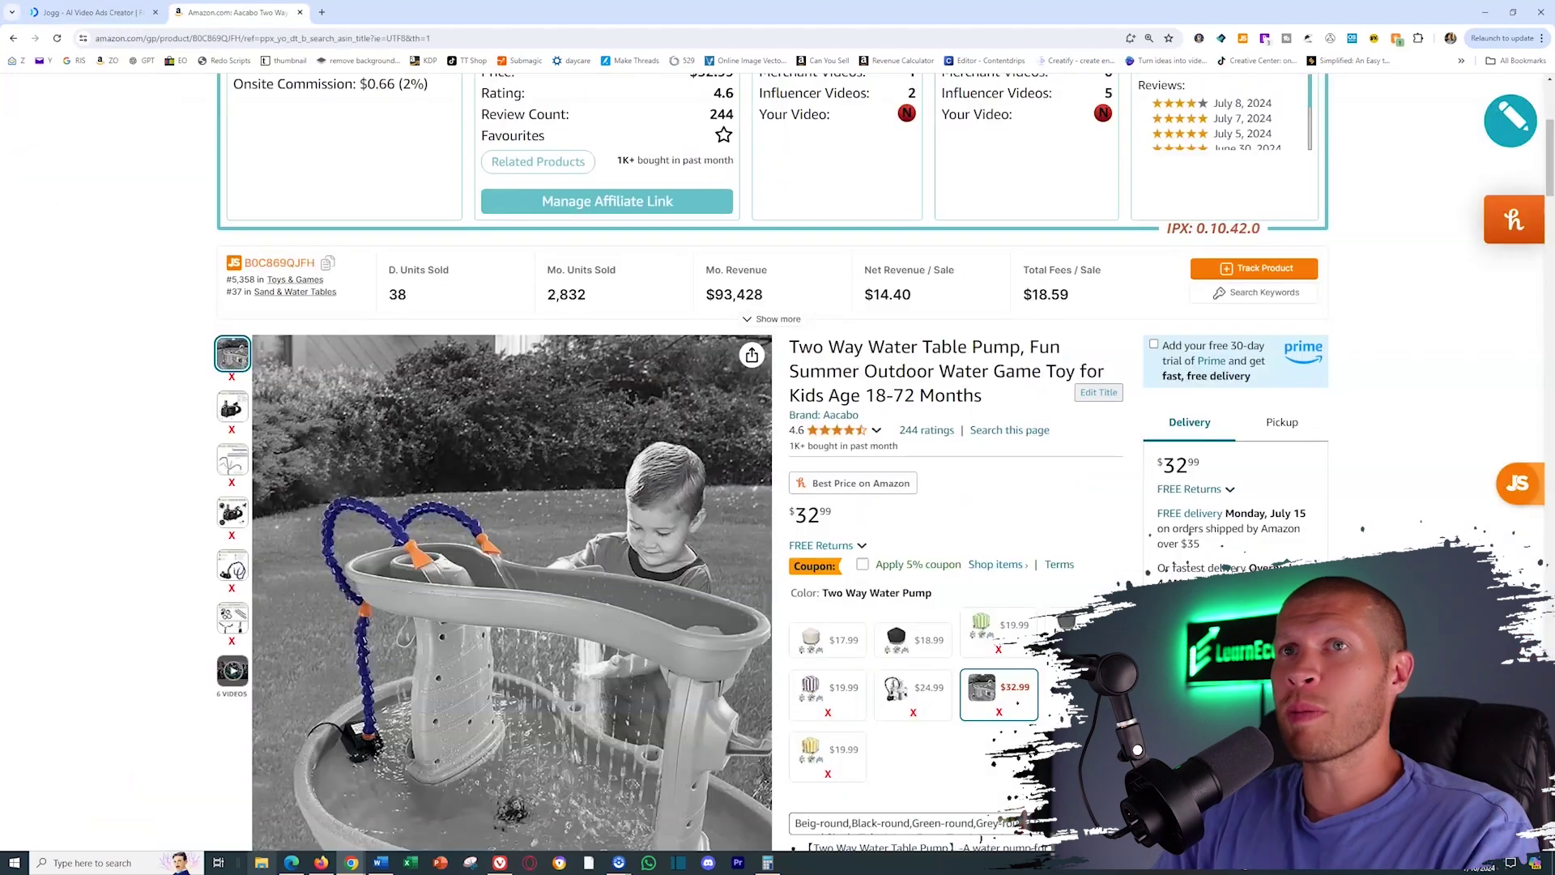
click(292, 38)
right_click(293, 38)
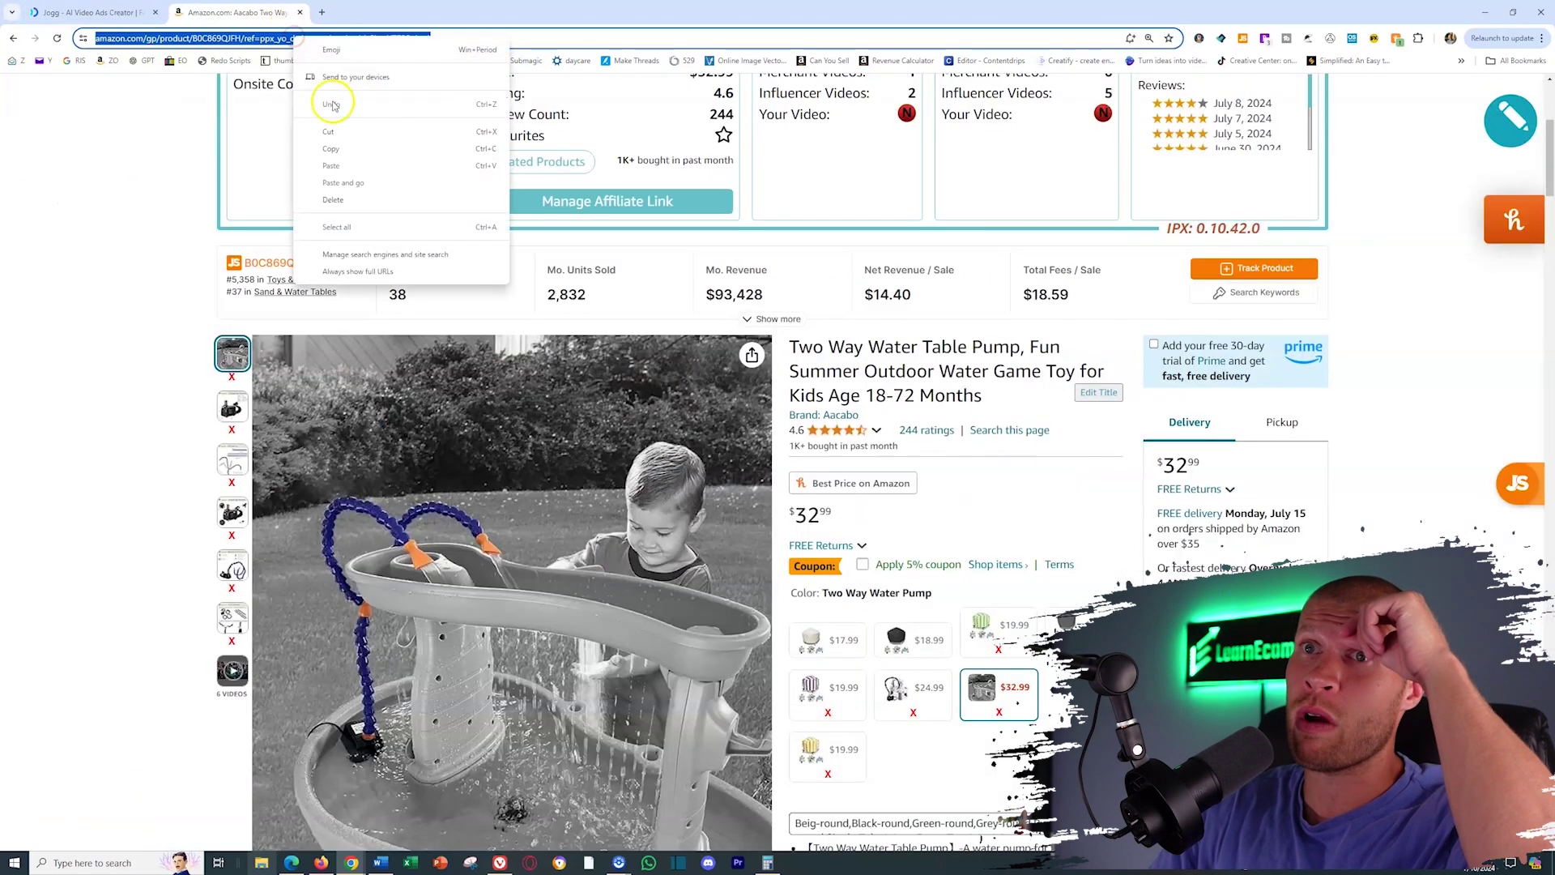
click(332, 148)
click(89, 12)
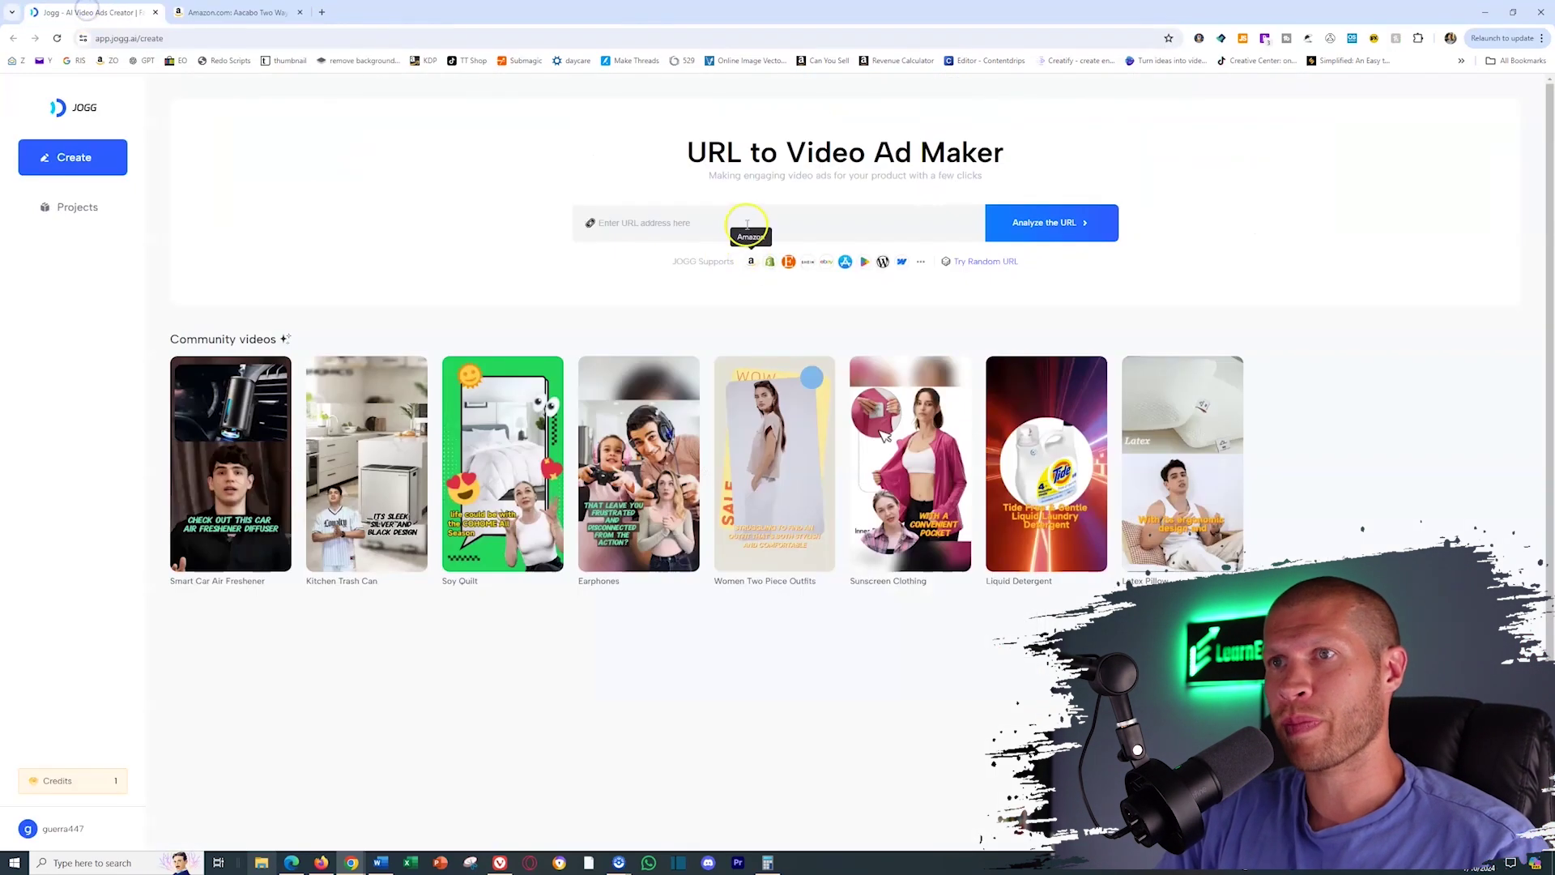
click(778, 209)
key(ctrl+v)
click(1024, 227)
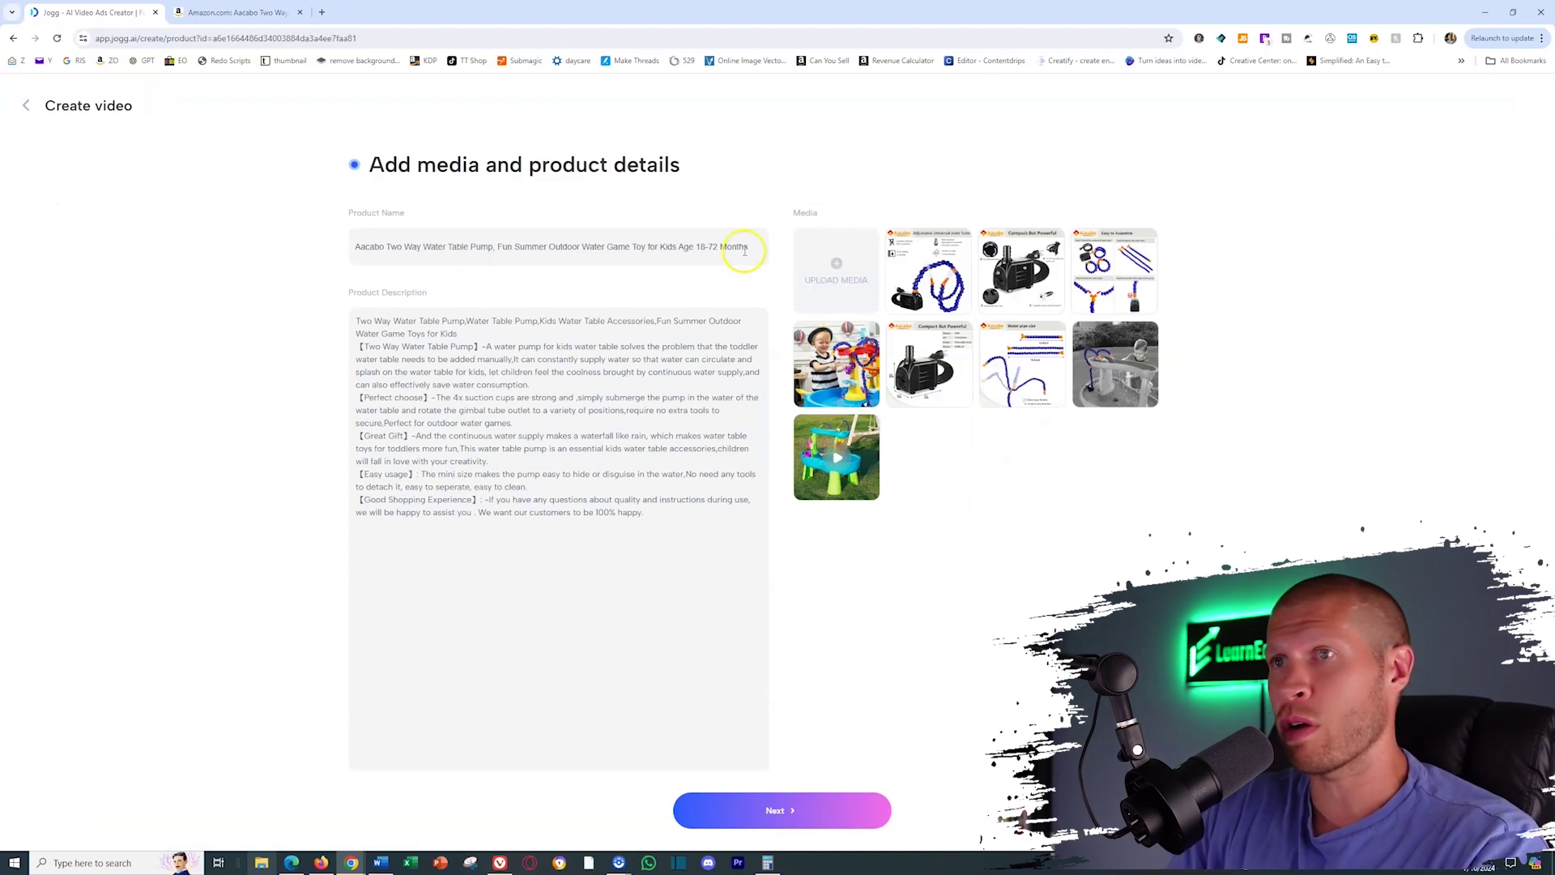
Review the imported product name and full description in the product details form
click(227, 12)
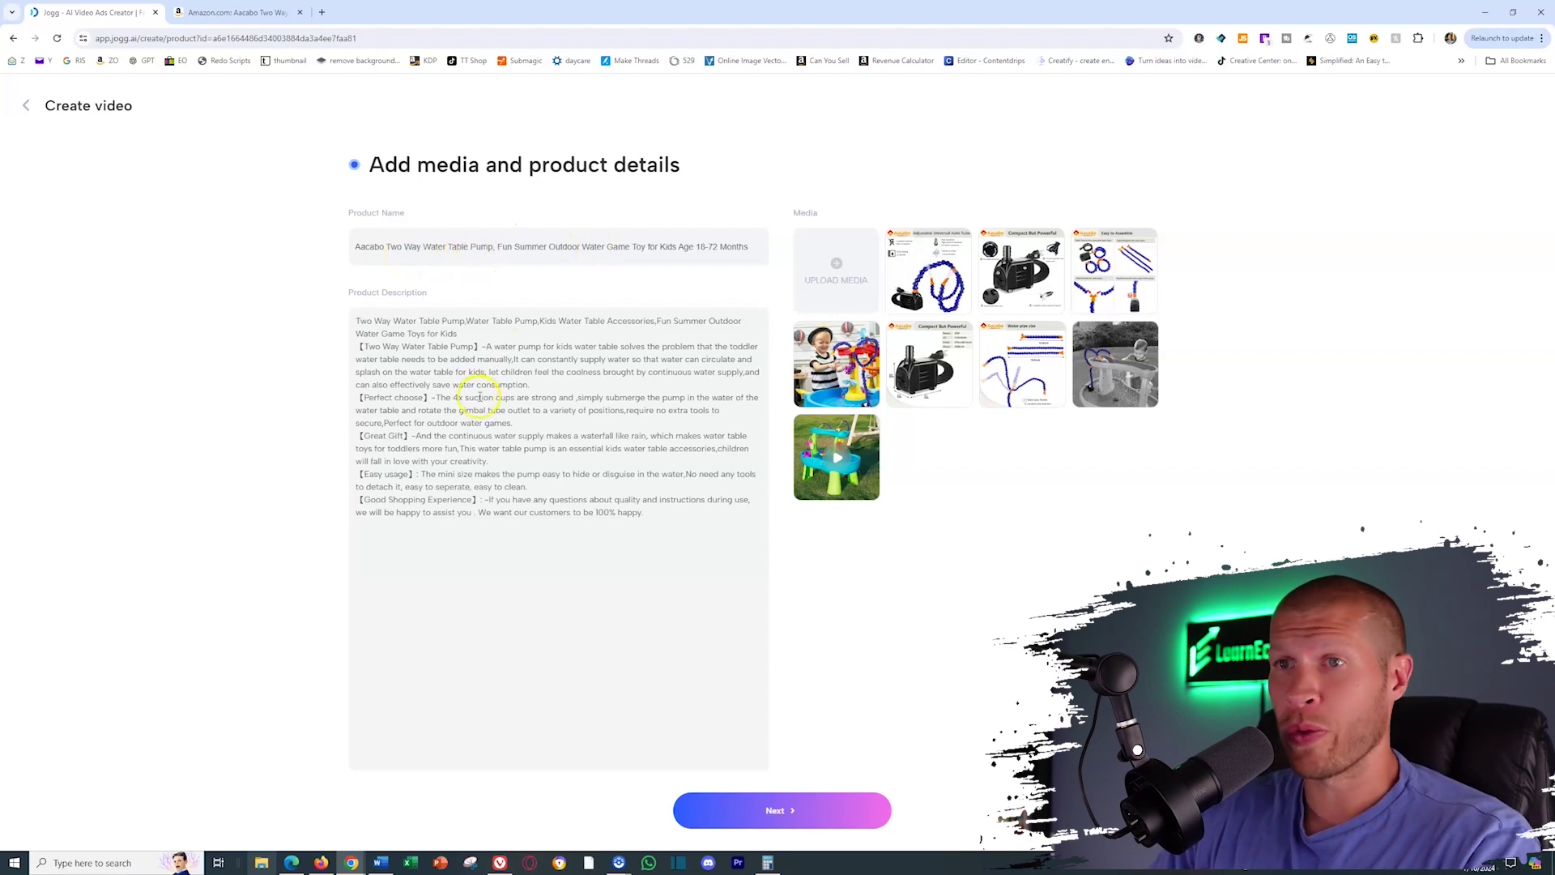
drag(659, 521, 333, 306)
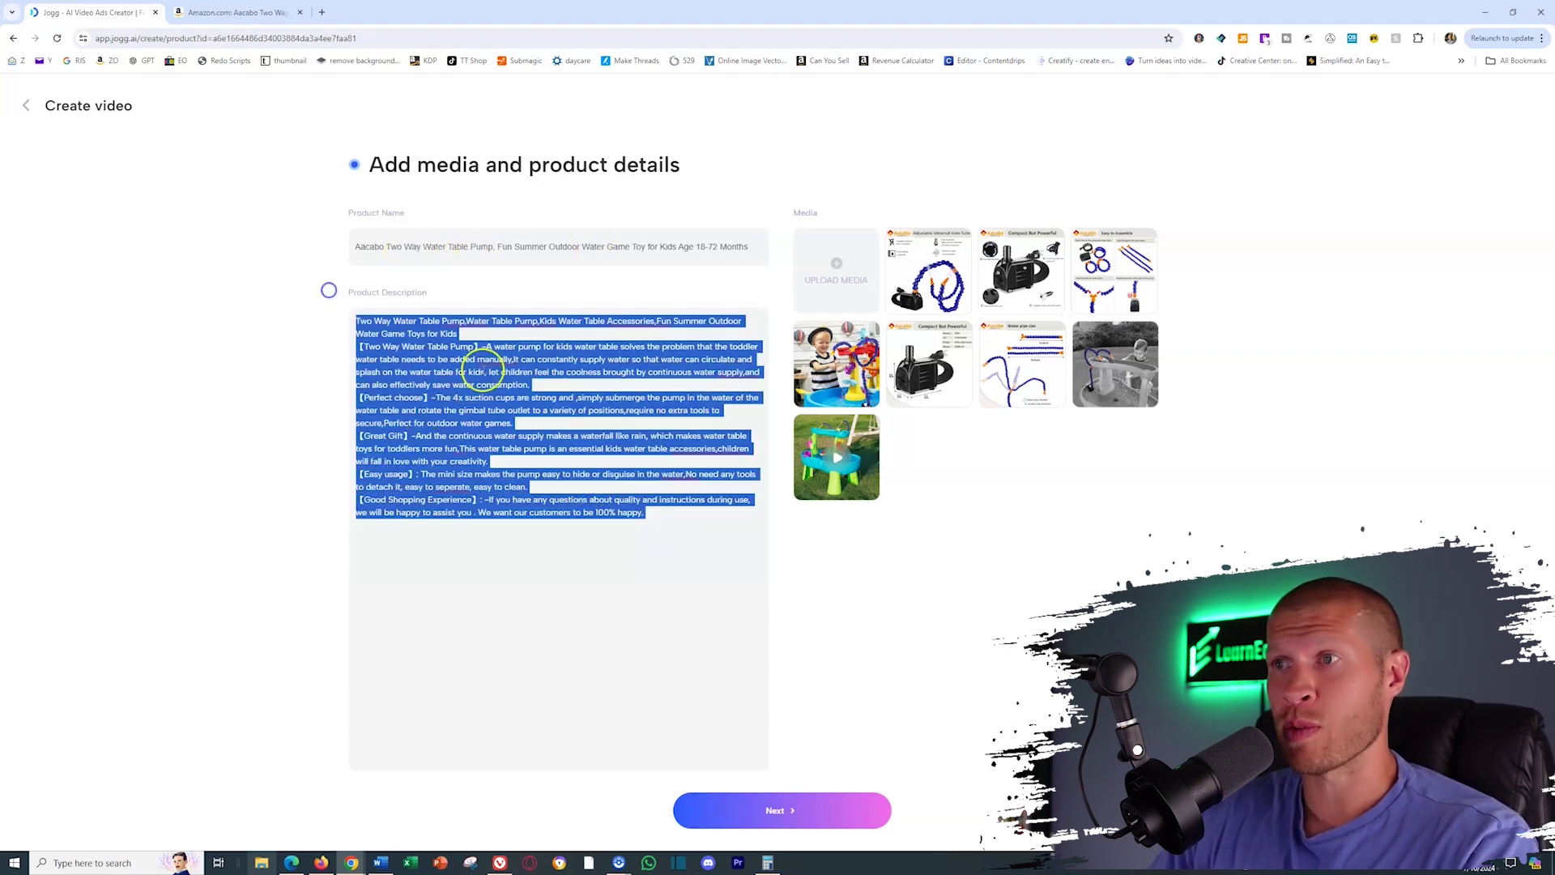
click(498, 375)
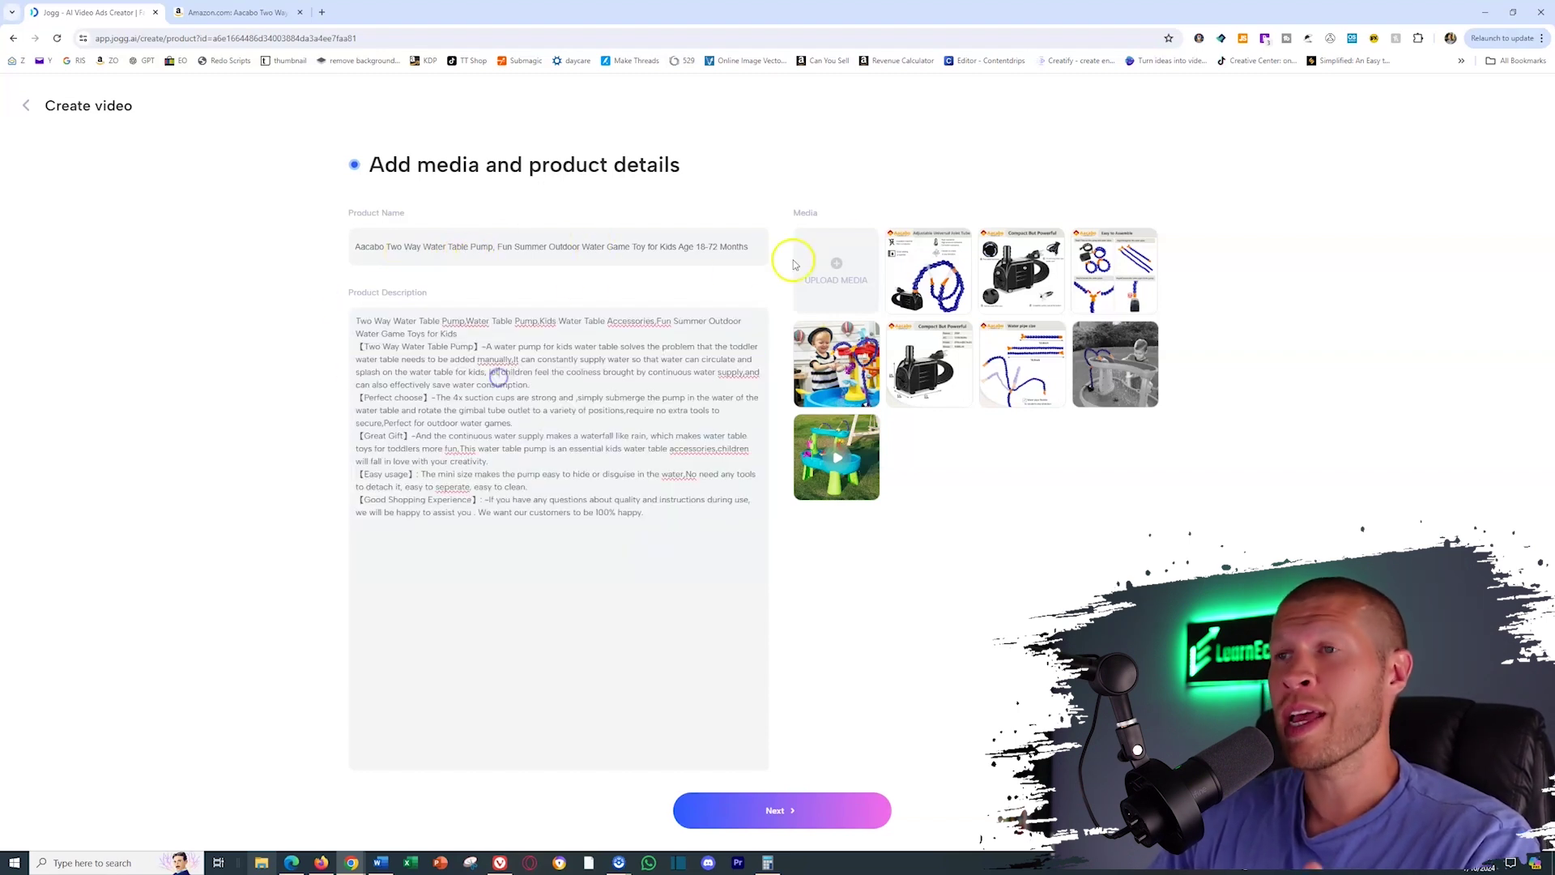
click(842, 280)
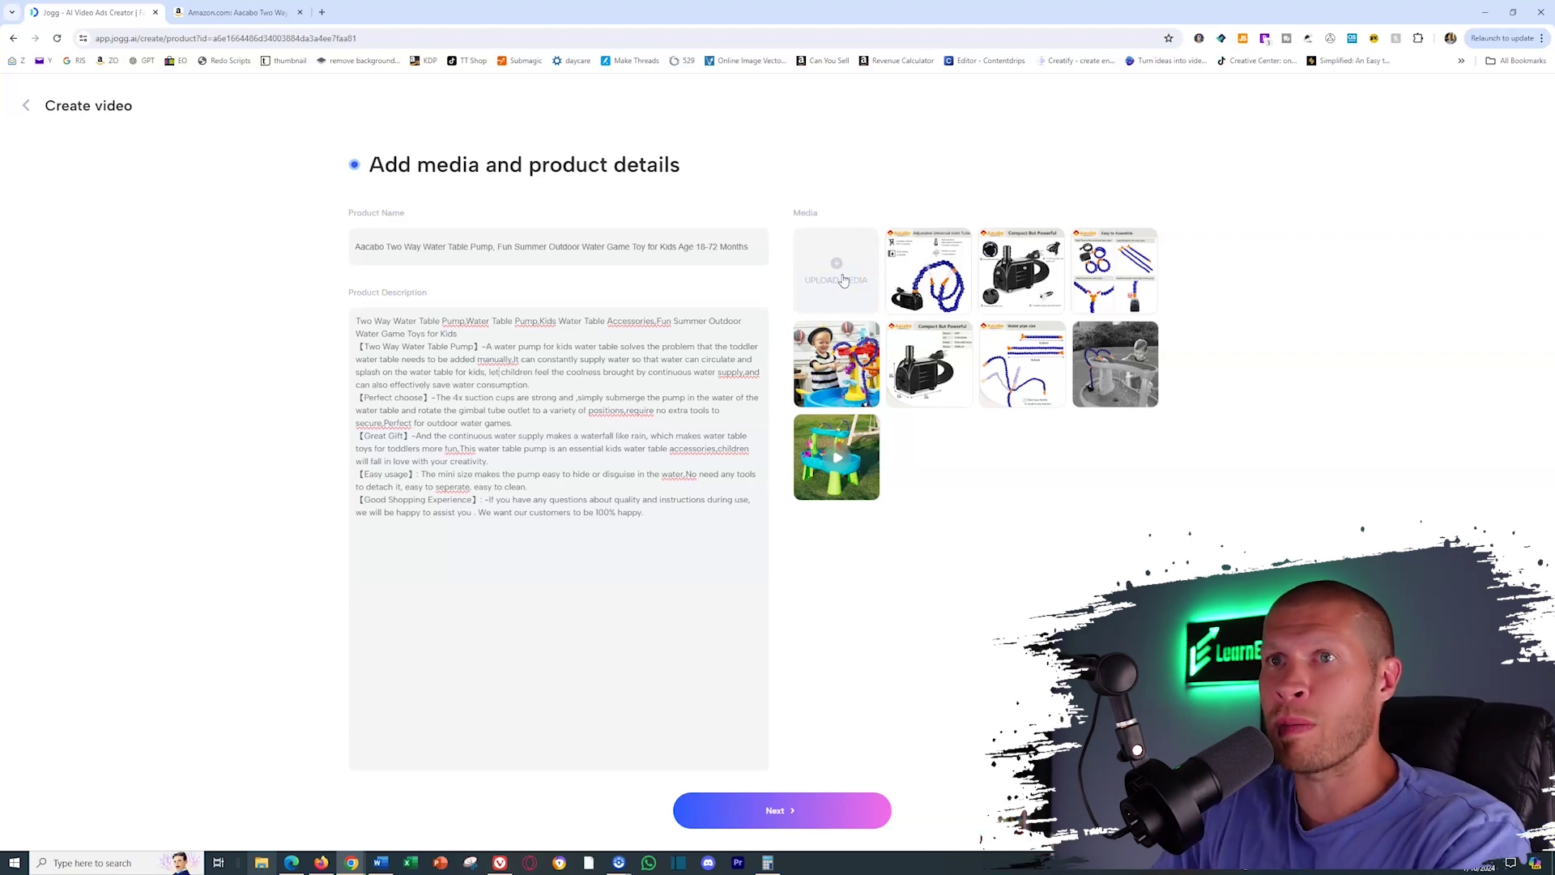
drag(638, 527, 337, 298)
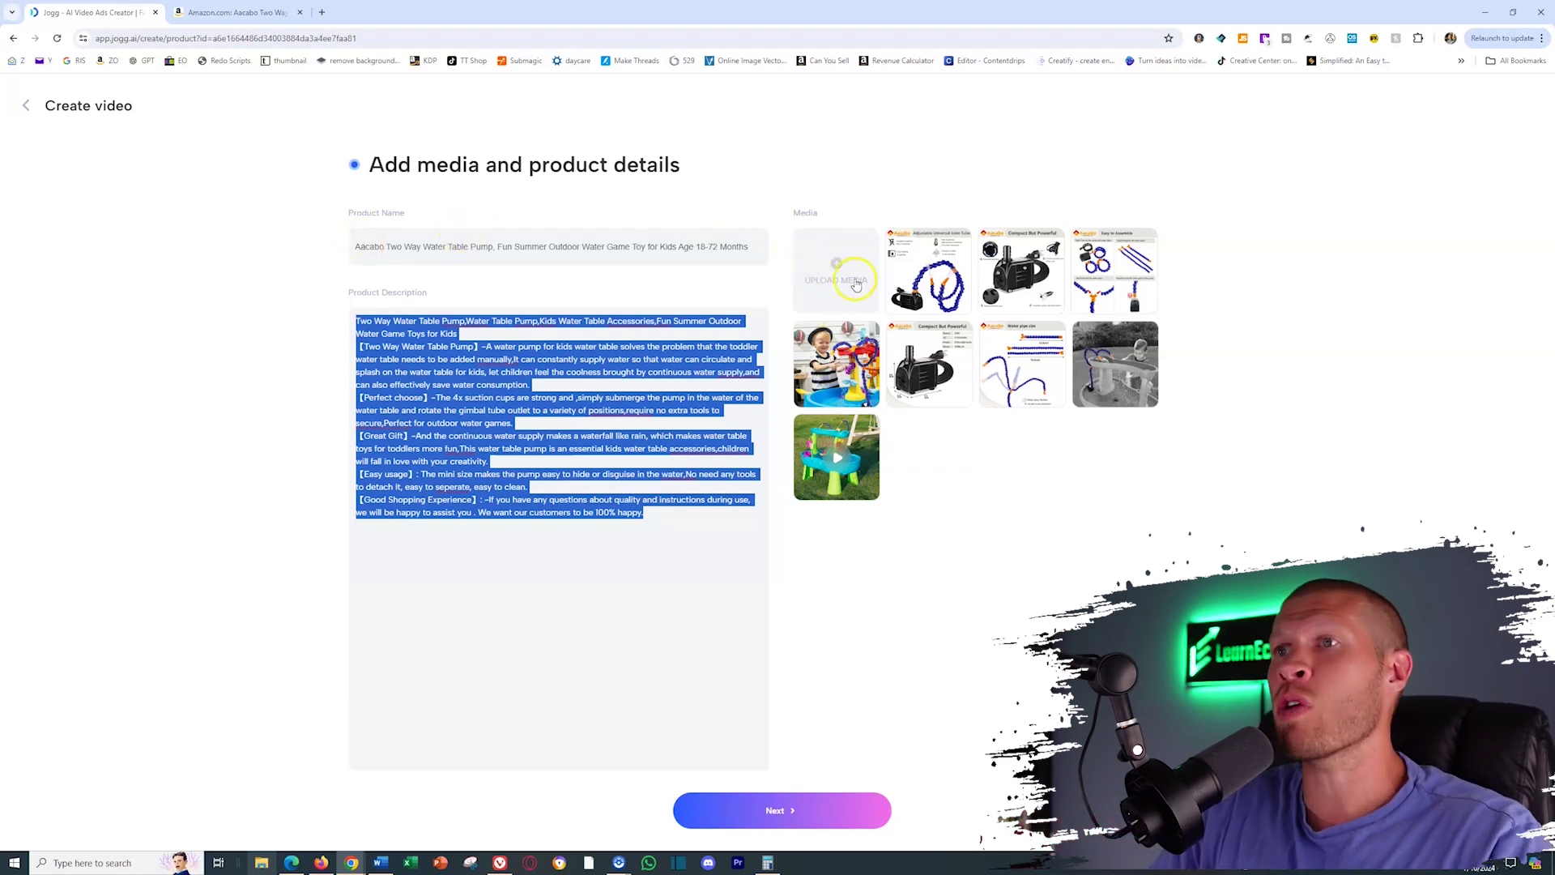
click(857, 184)
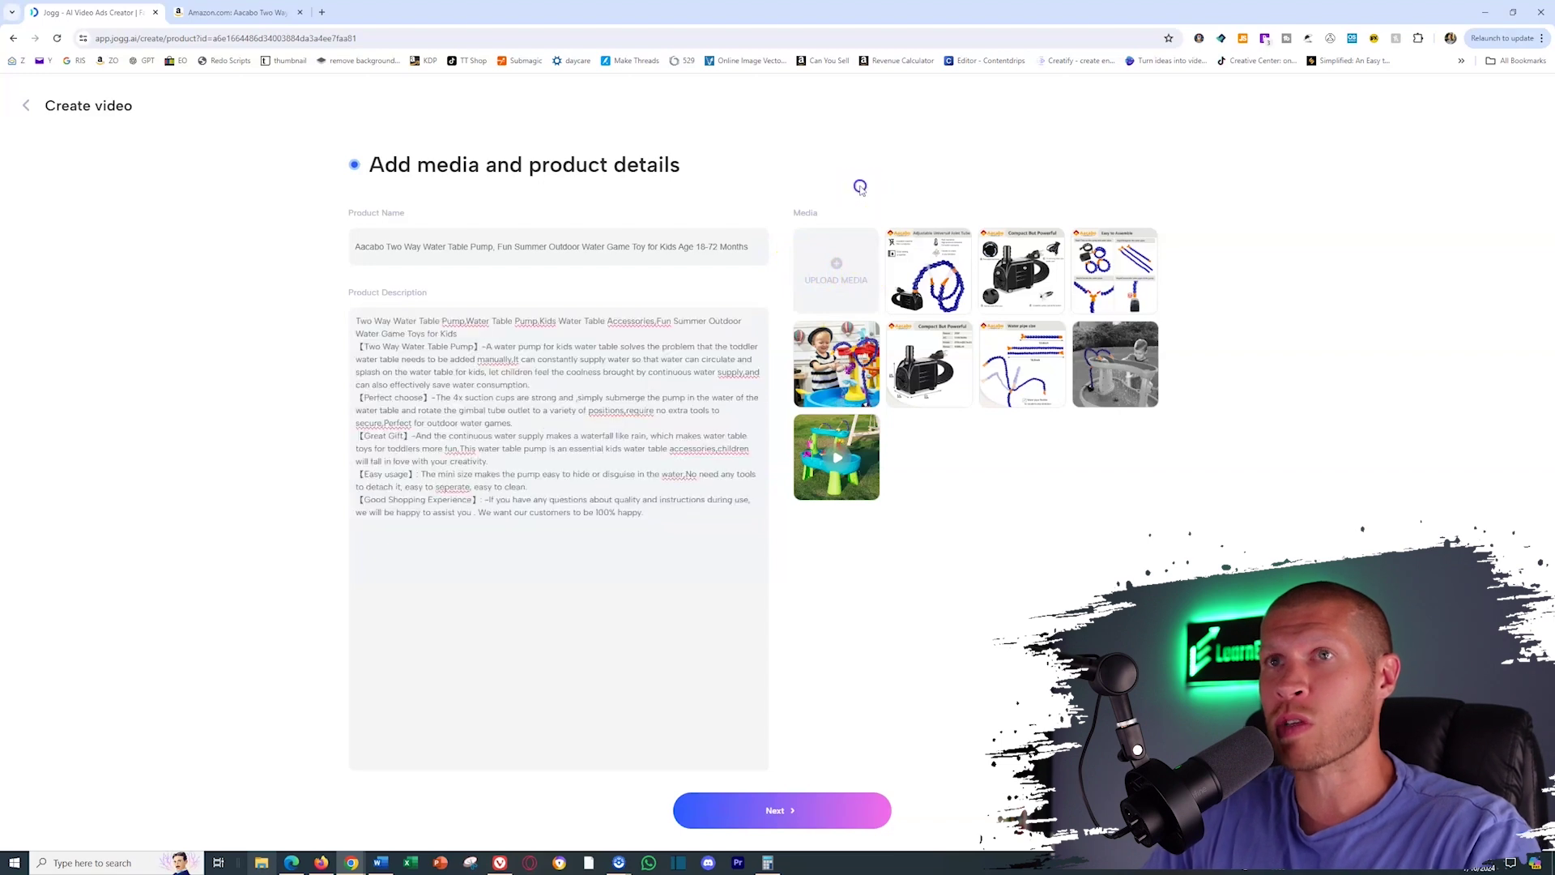
Browse the listing's product videos and page through the 'Videos for this product' carousel
click(258, 6)
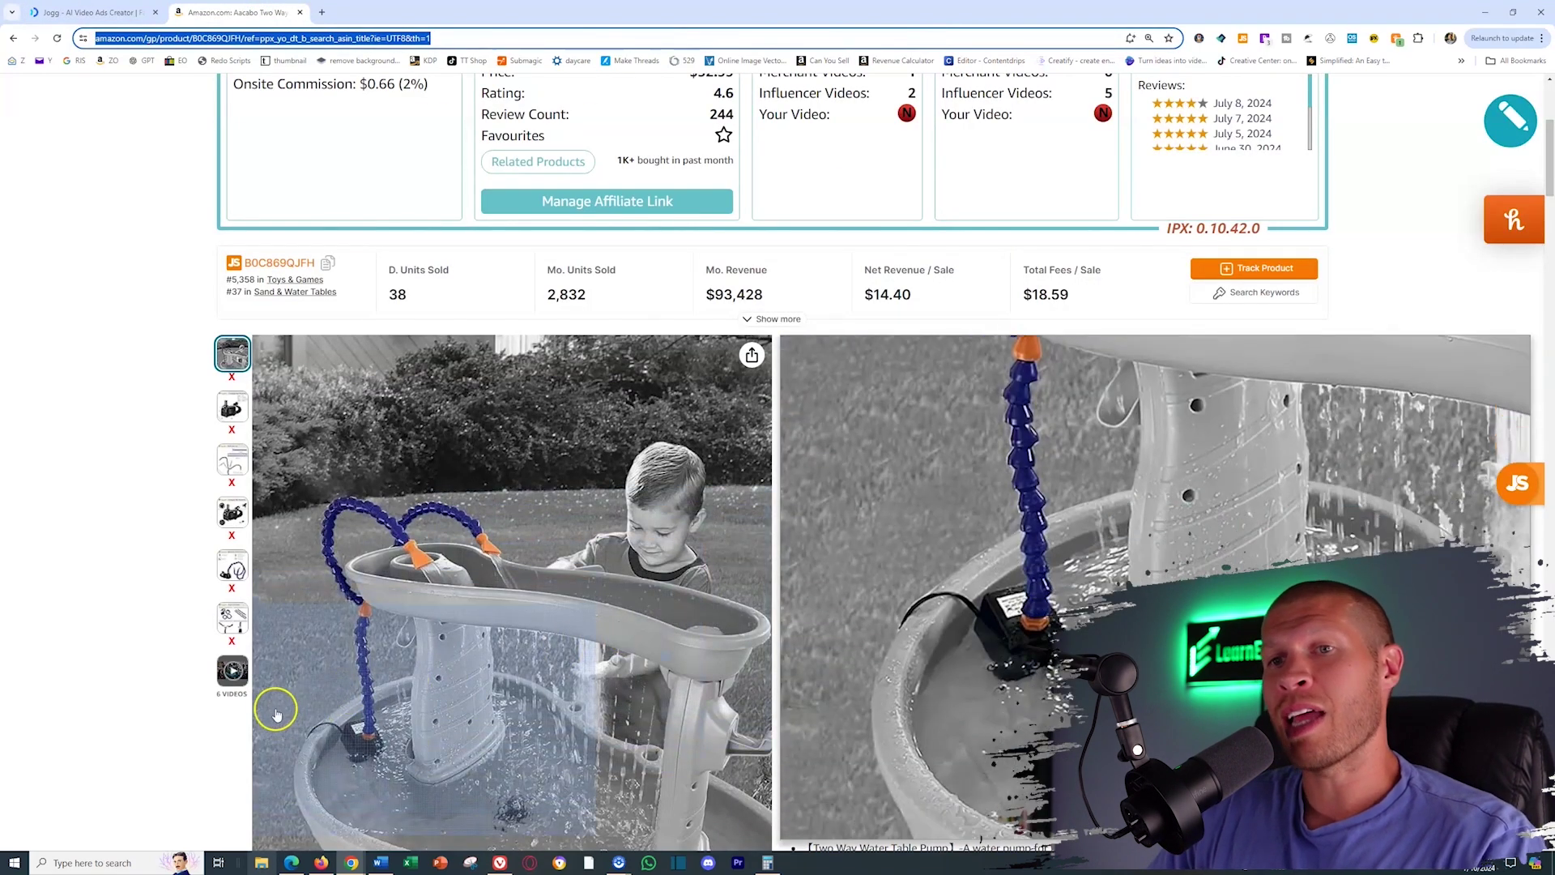
click(233, 674)
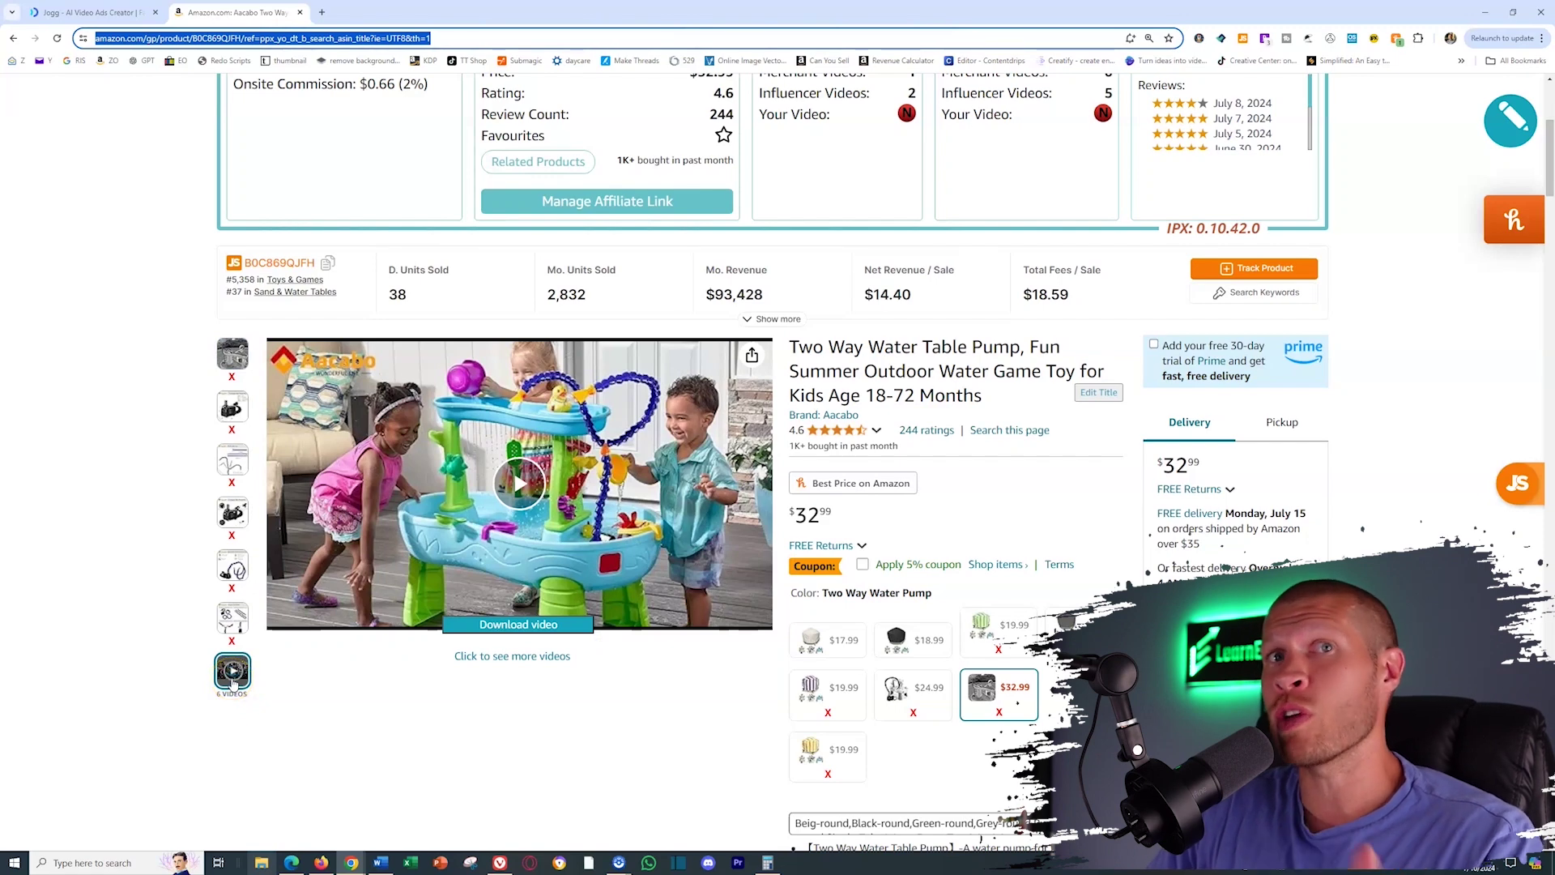
click(512, 656)
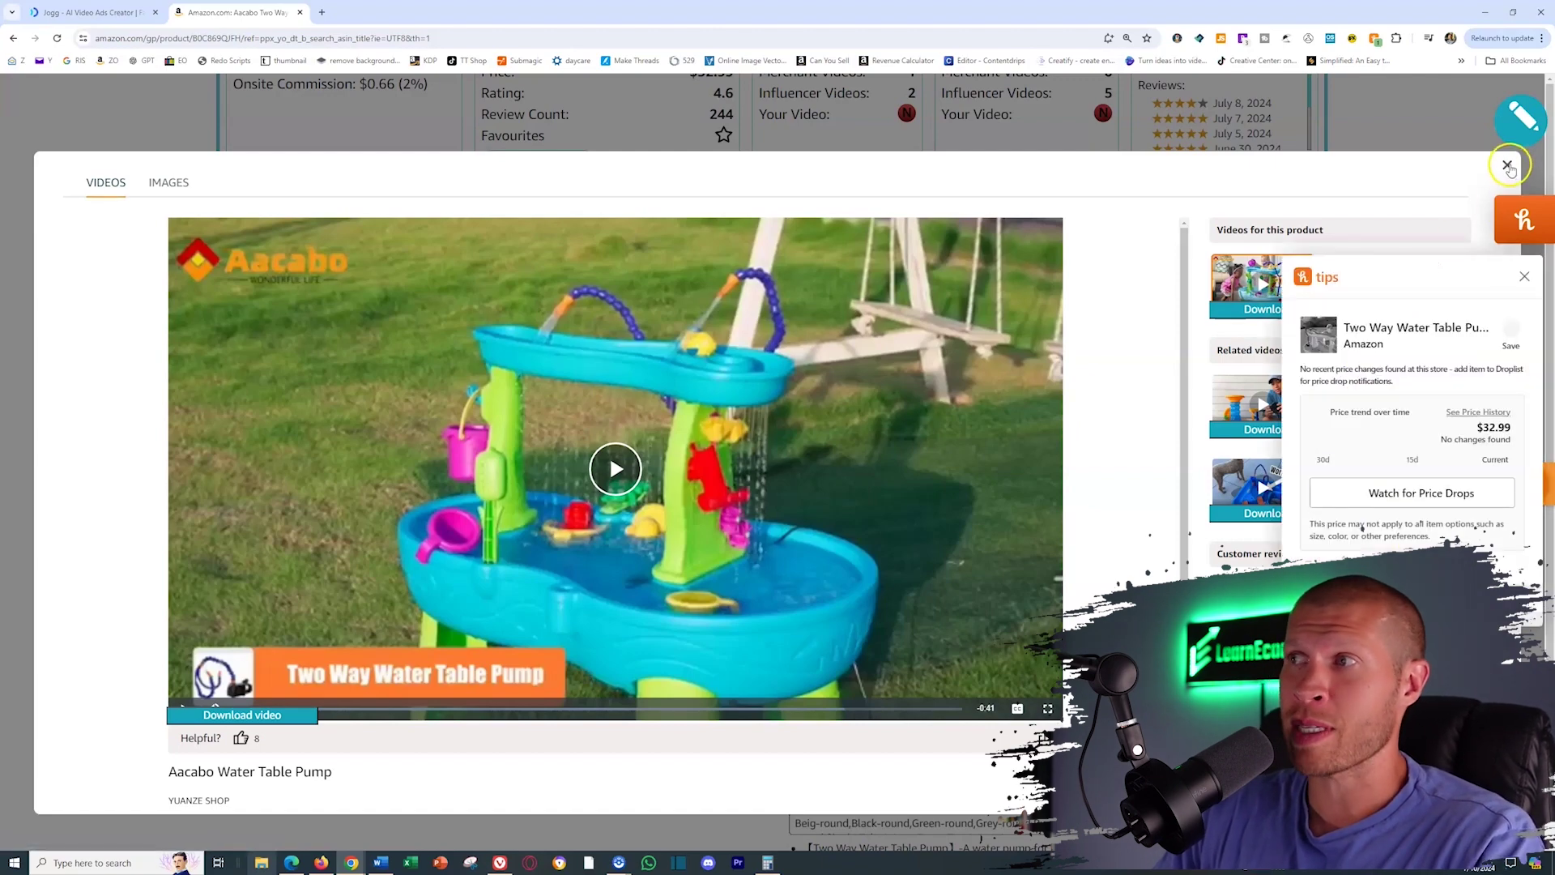
click(1507, 165)
scroll(785, 413, down, 15)
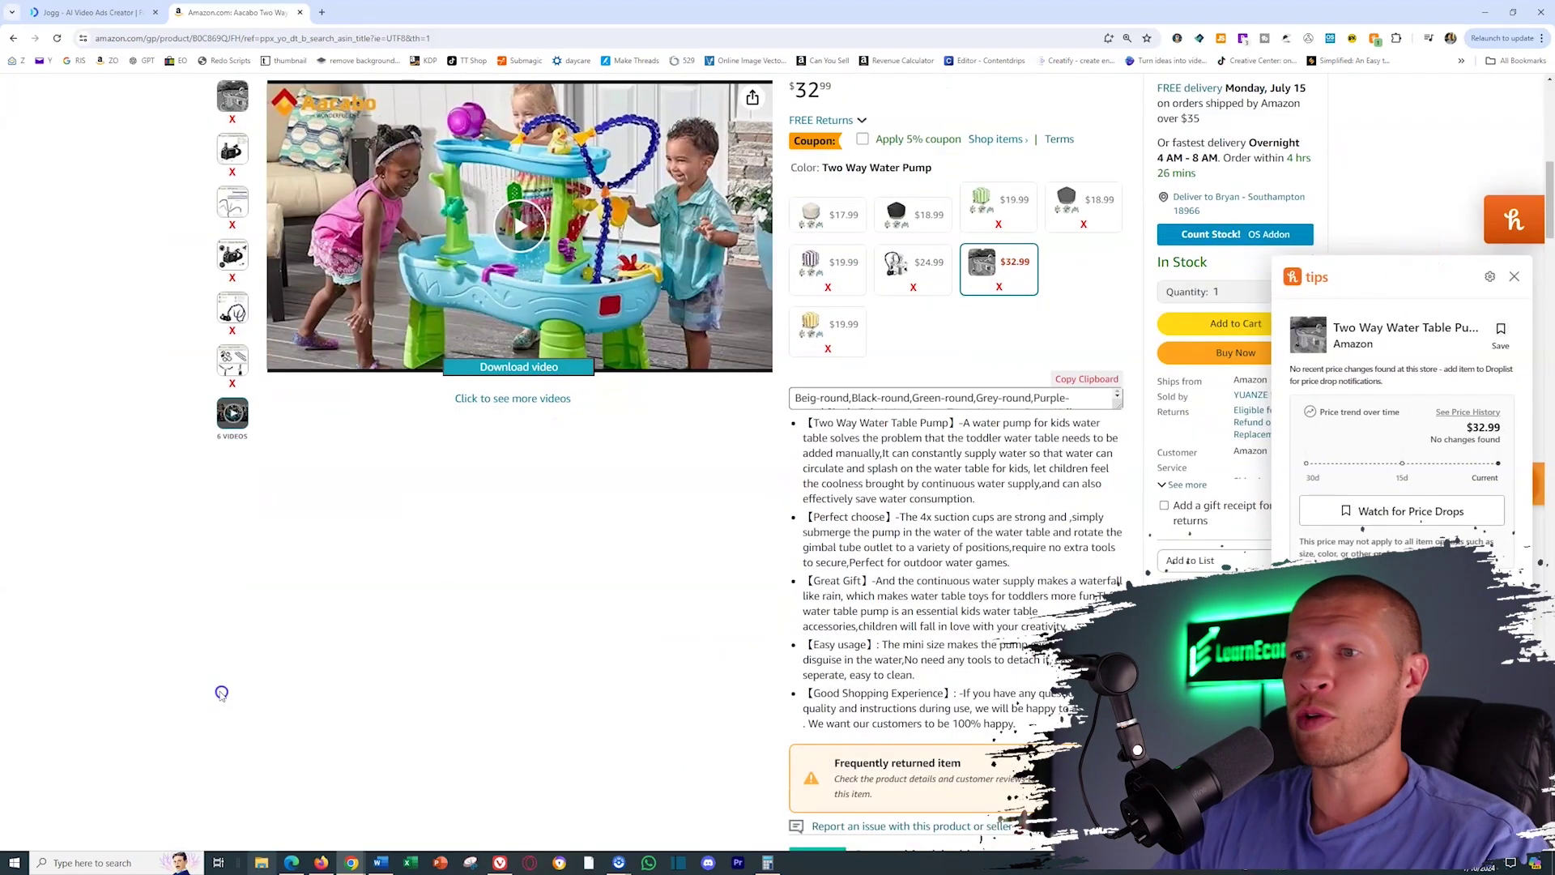
scroll(281, 643, down, 15)
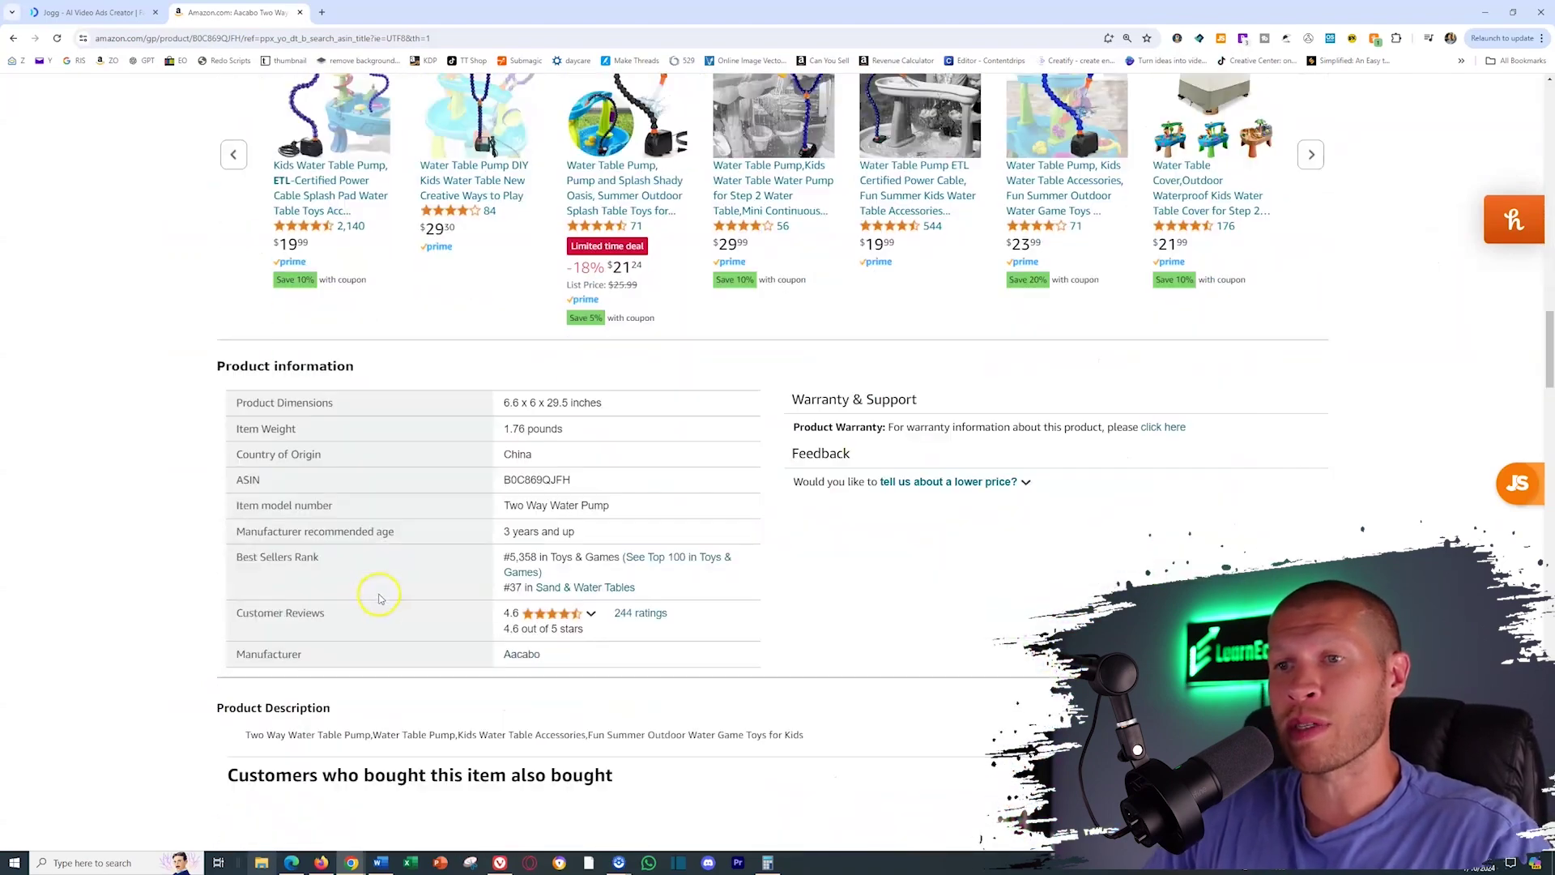
scroll(857, 493, down, 4)
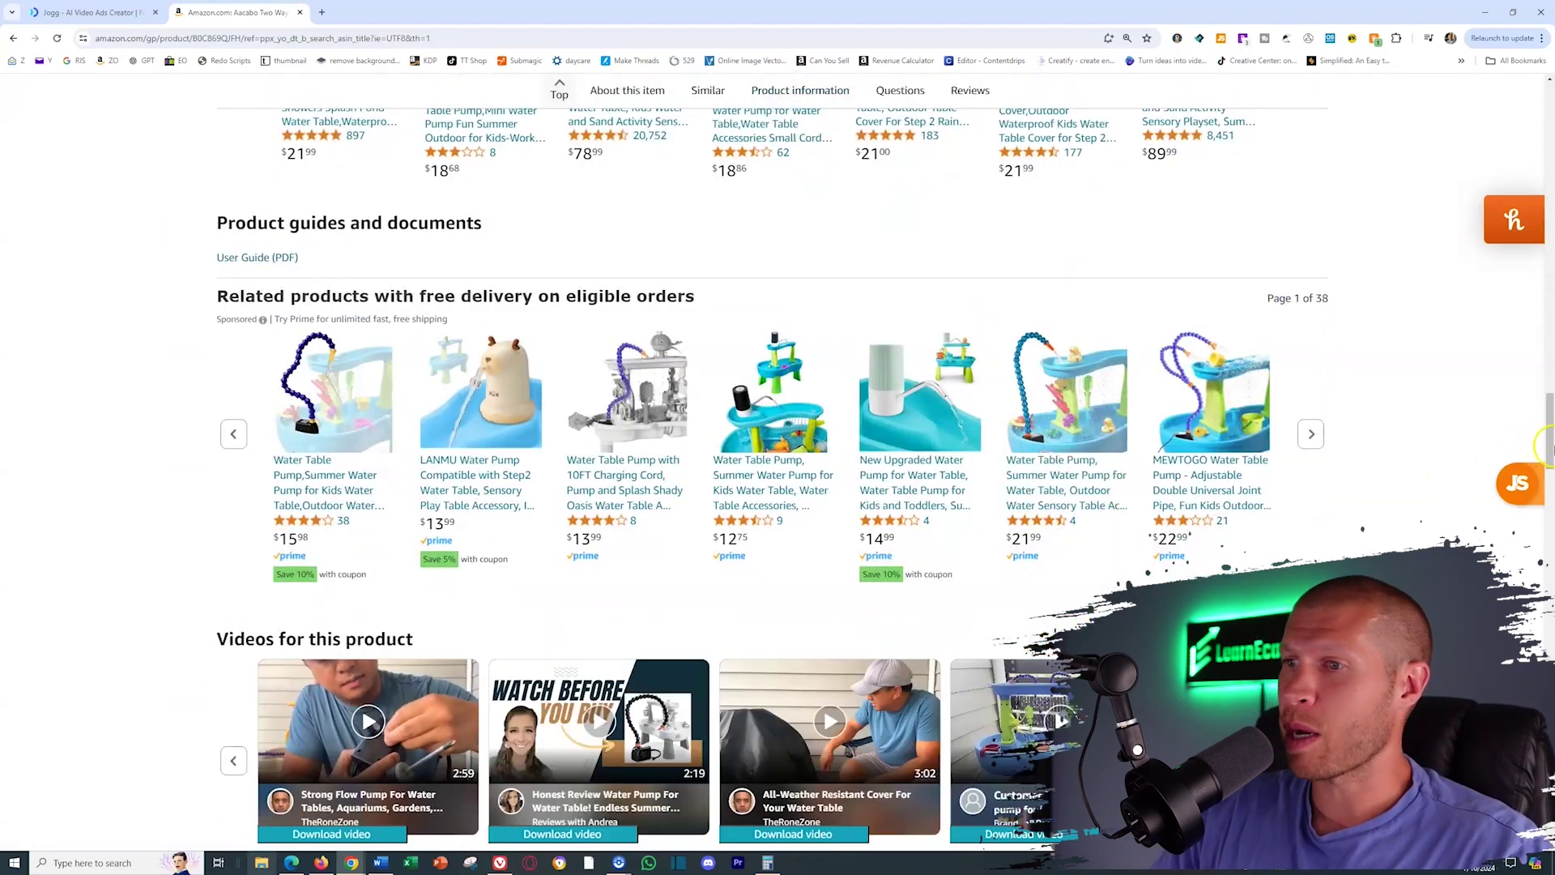
scroll(424, 611, down, 2)
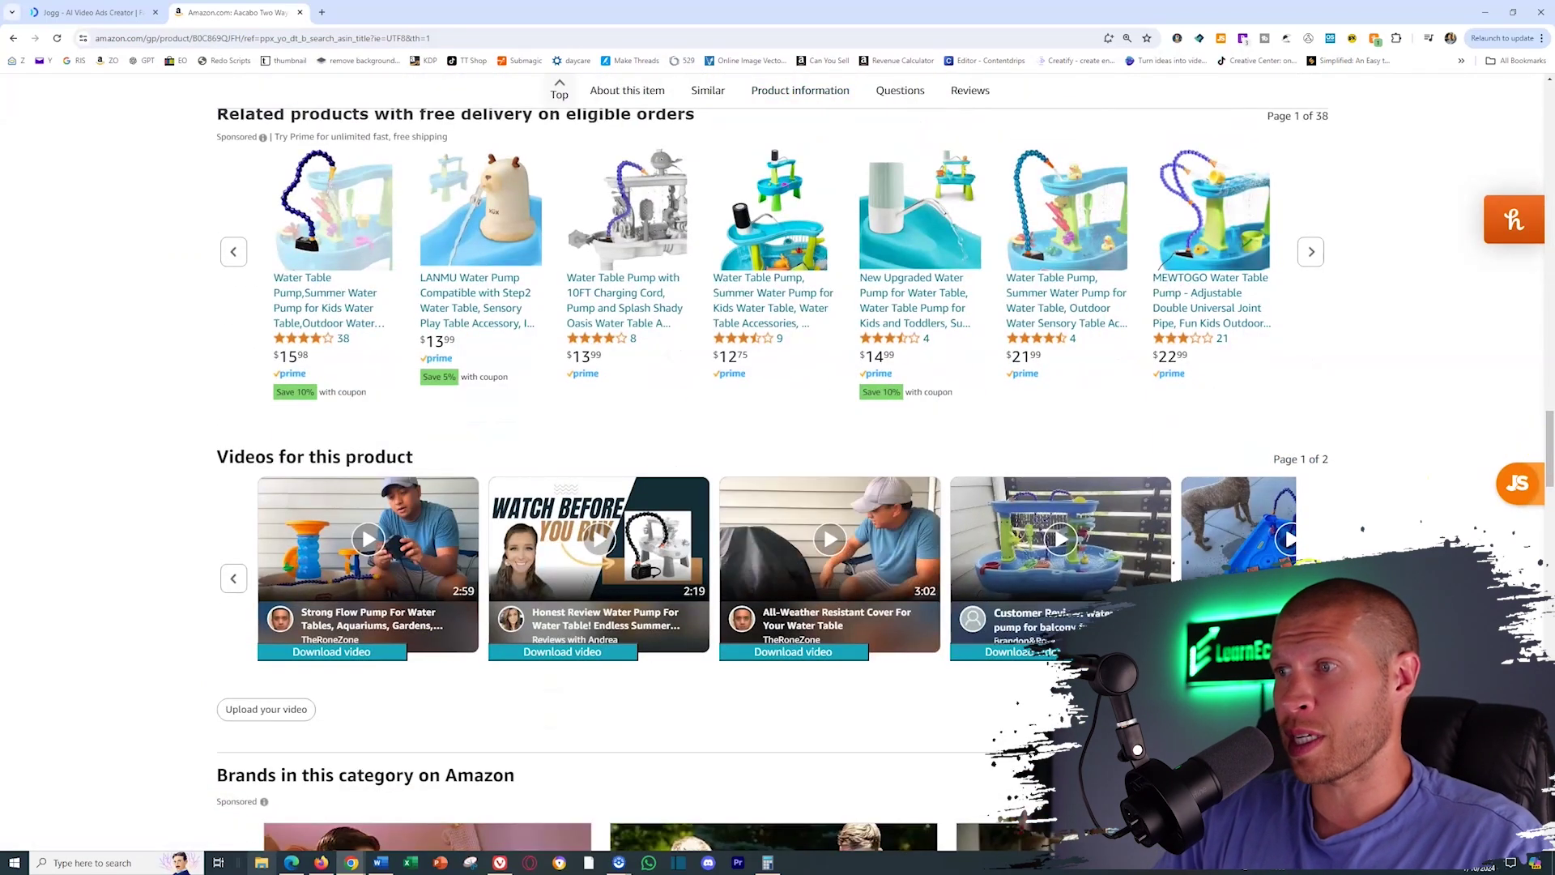
click(1311, 577)
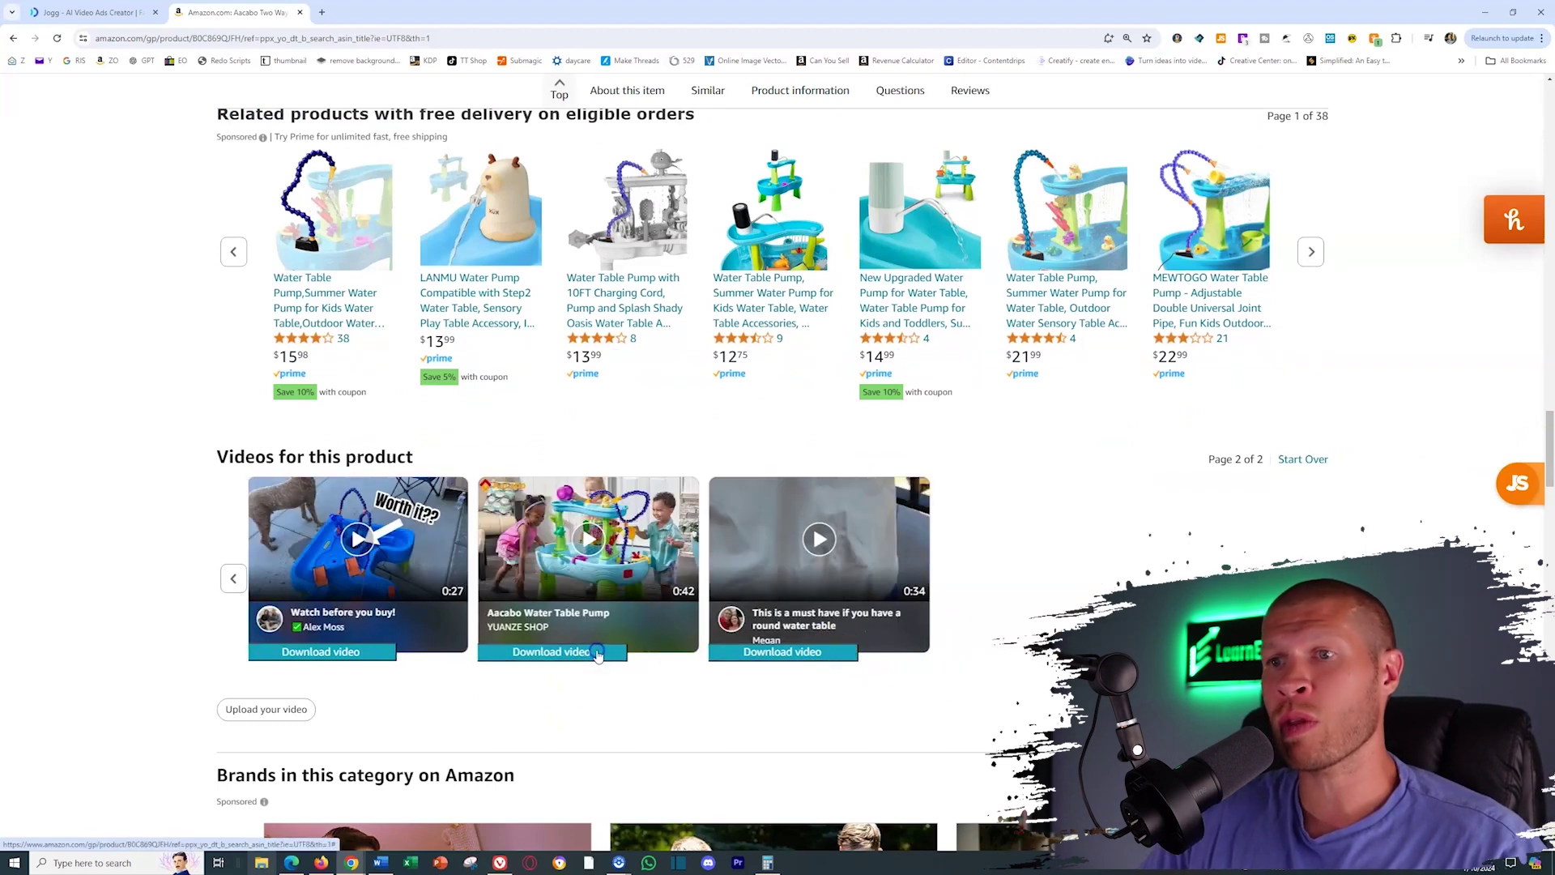
Download the Aacabo pump video plus four other product clips, then open the Aacabo video popup
click(332, 655)
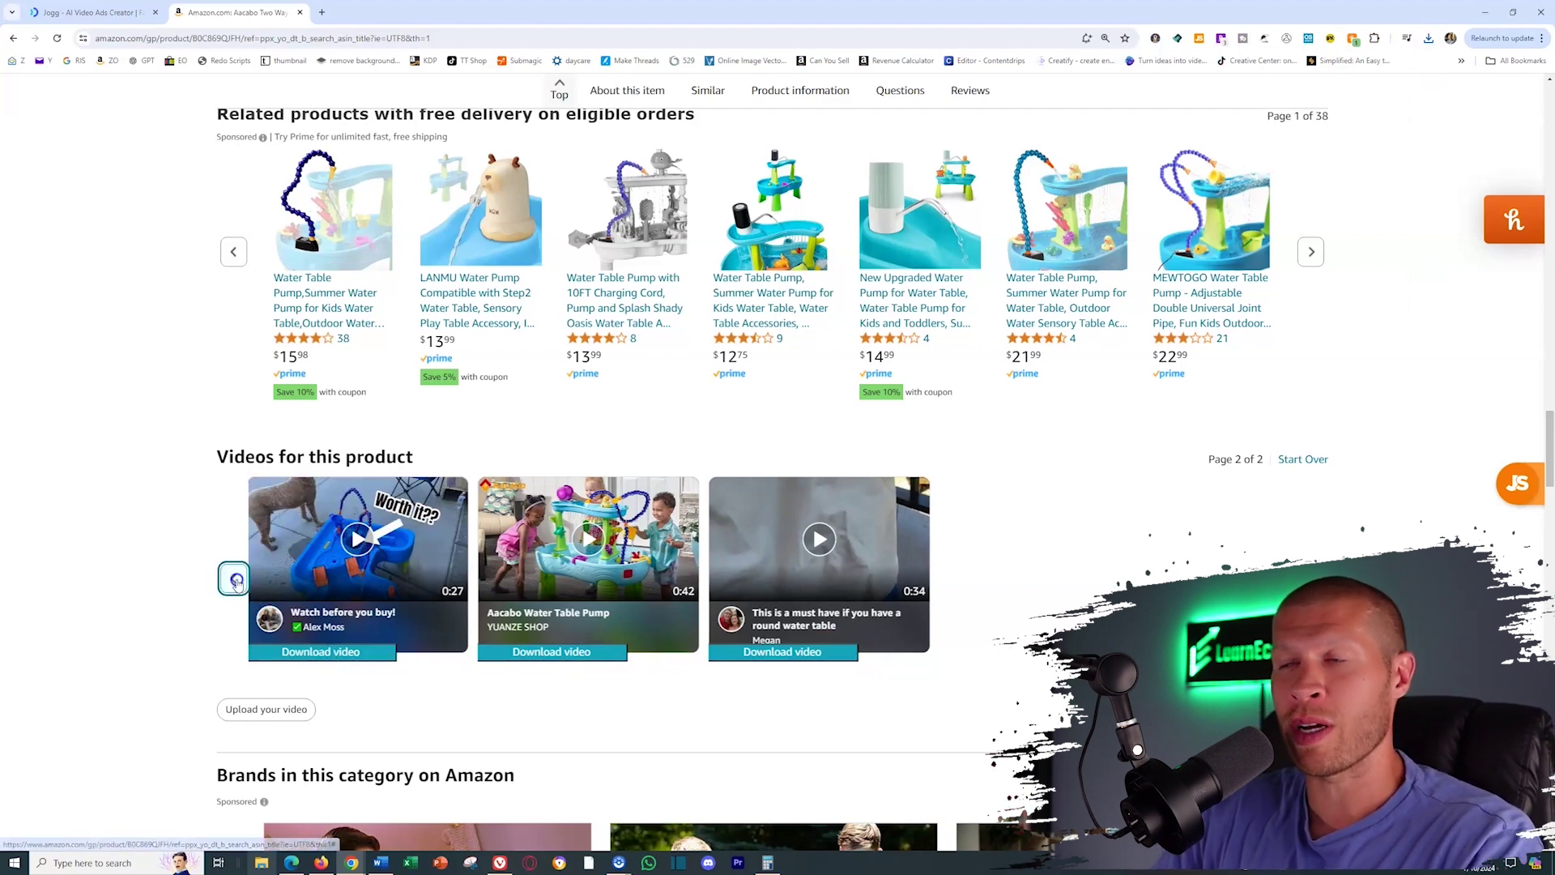
click(234, 577)
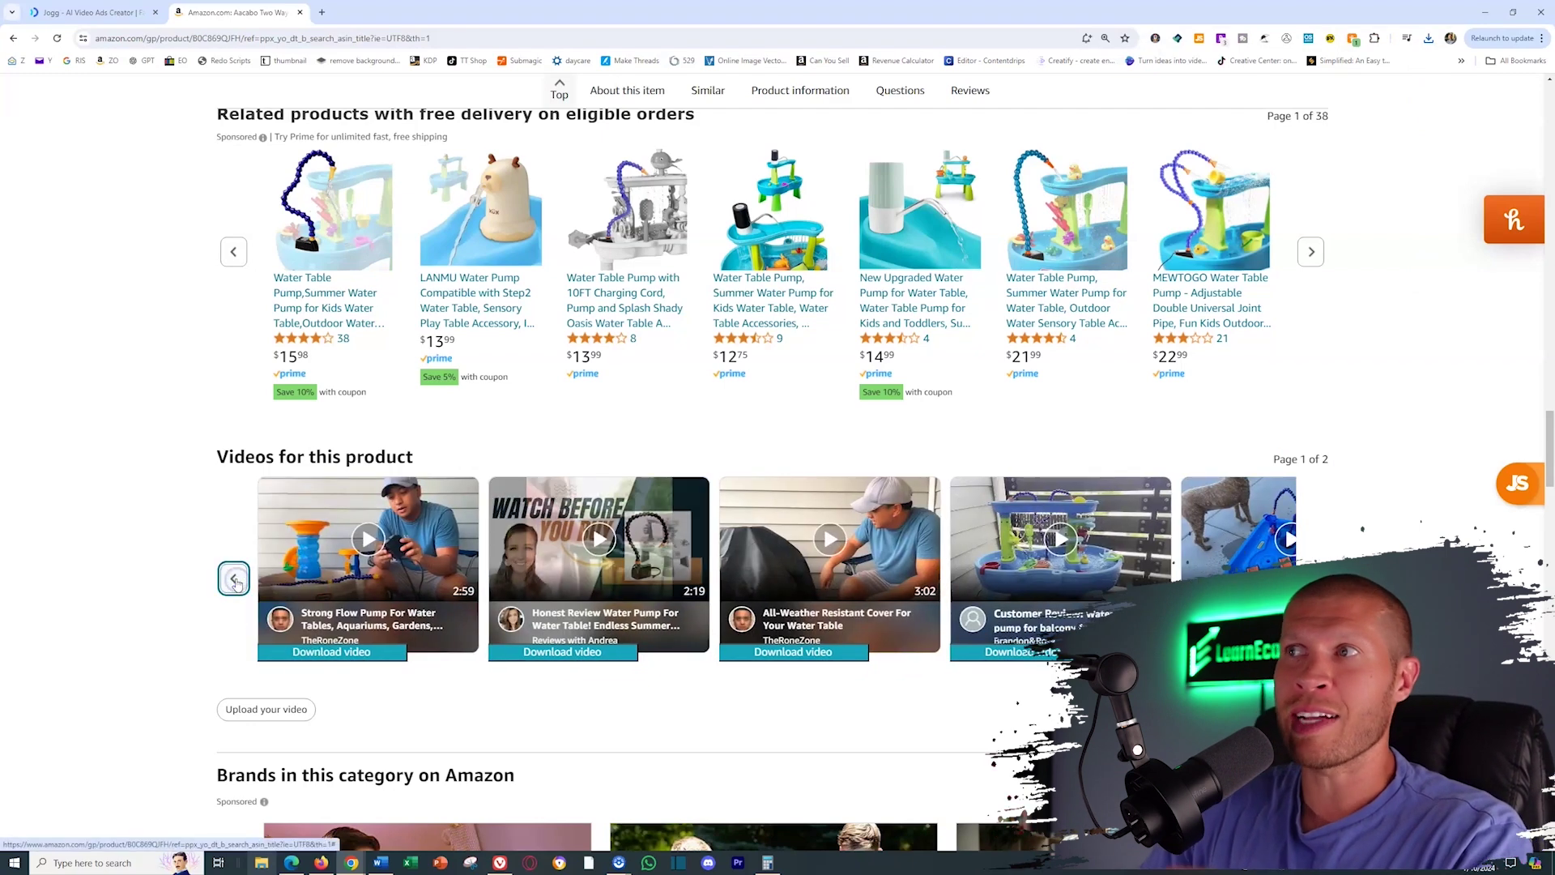
click(360, 660)
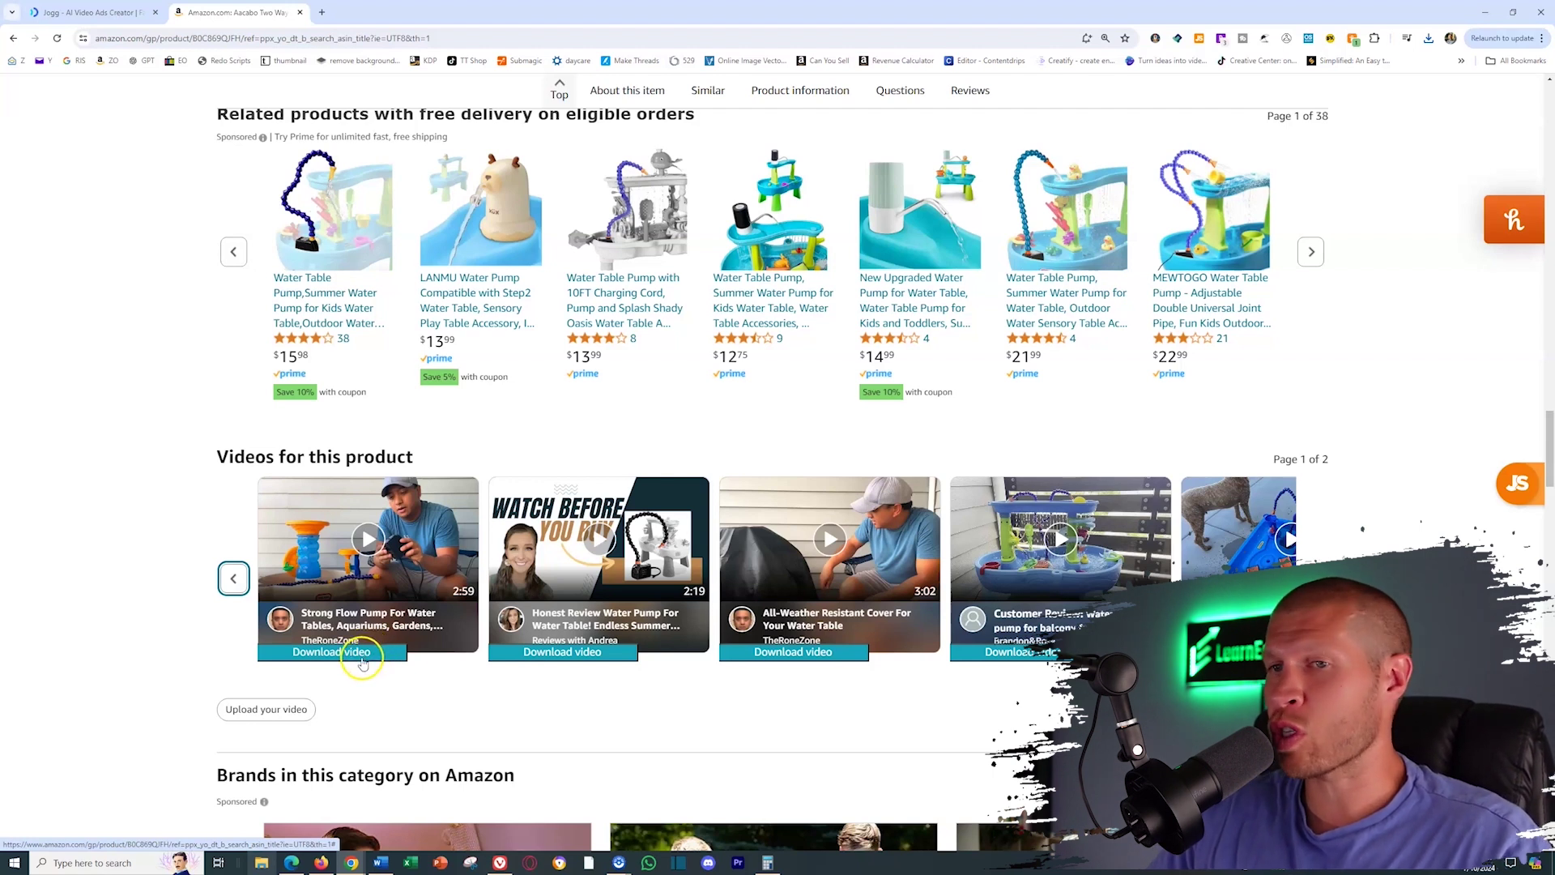
click(527, 658)
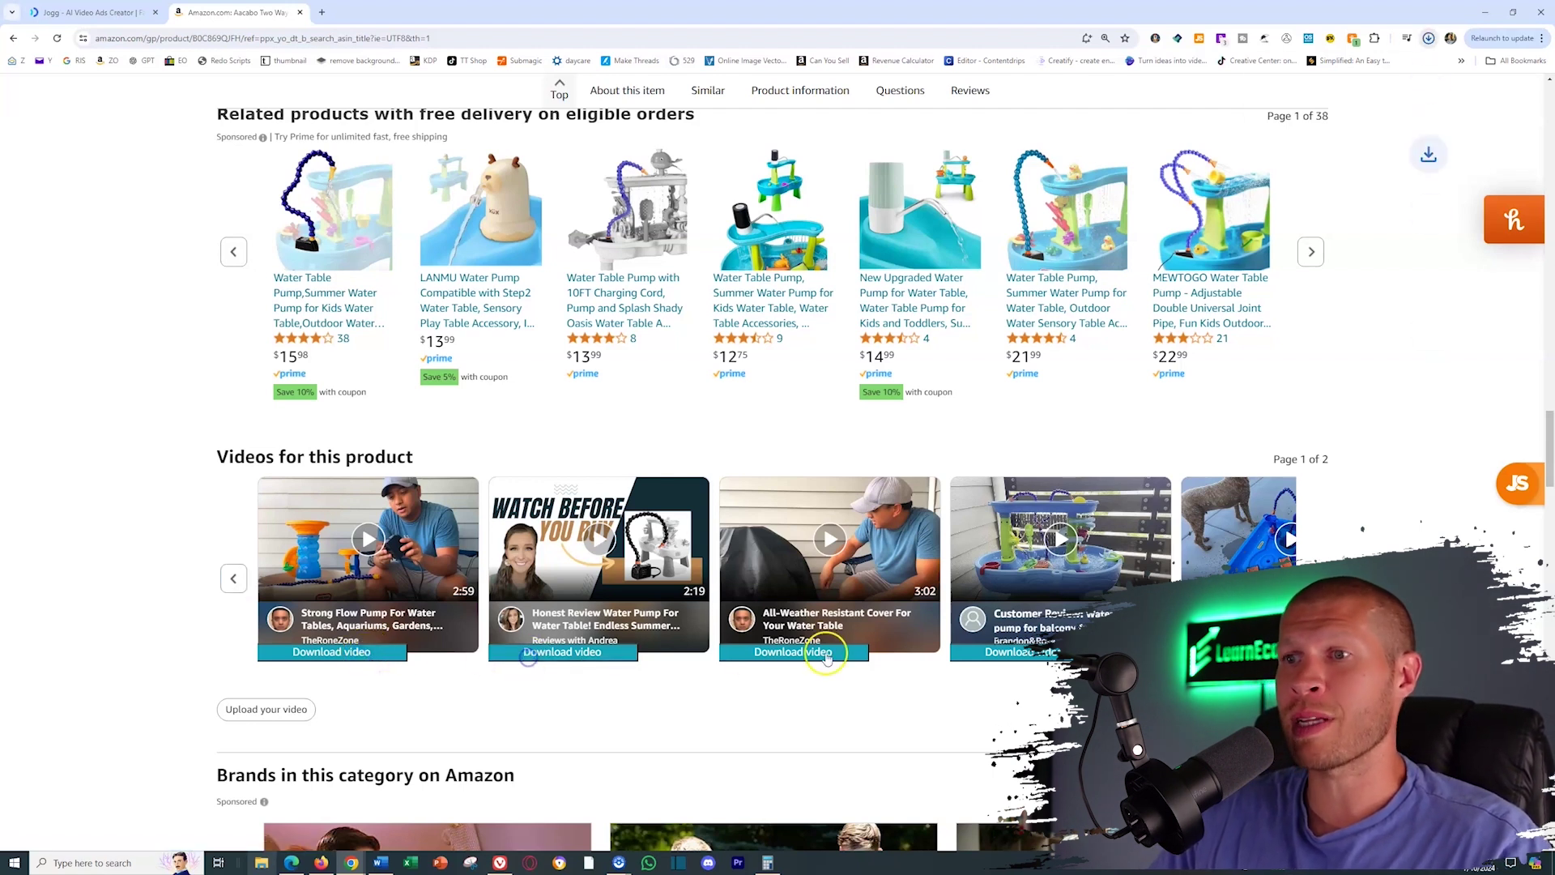
click(826, 656)
click(982, 662)
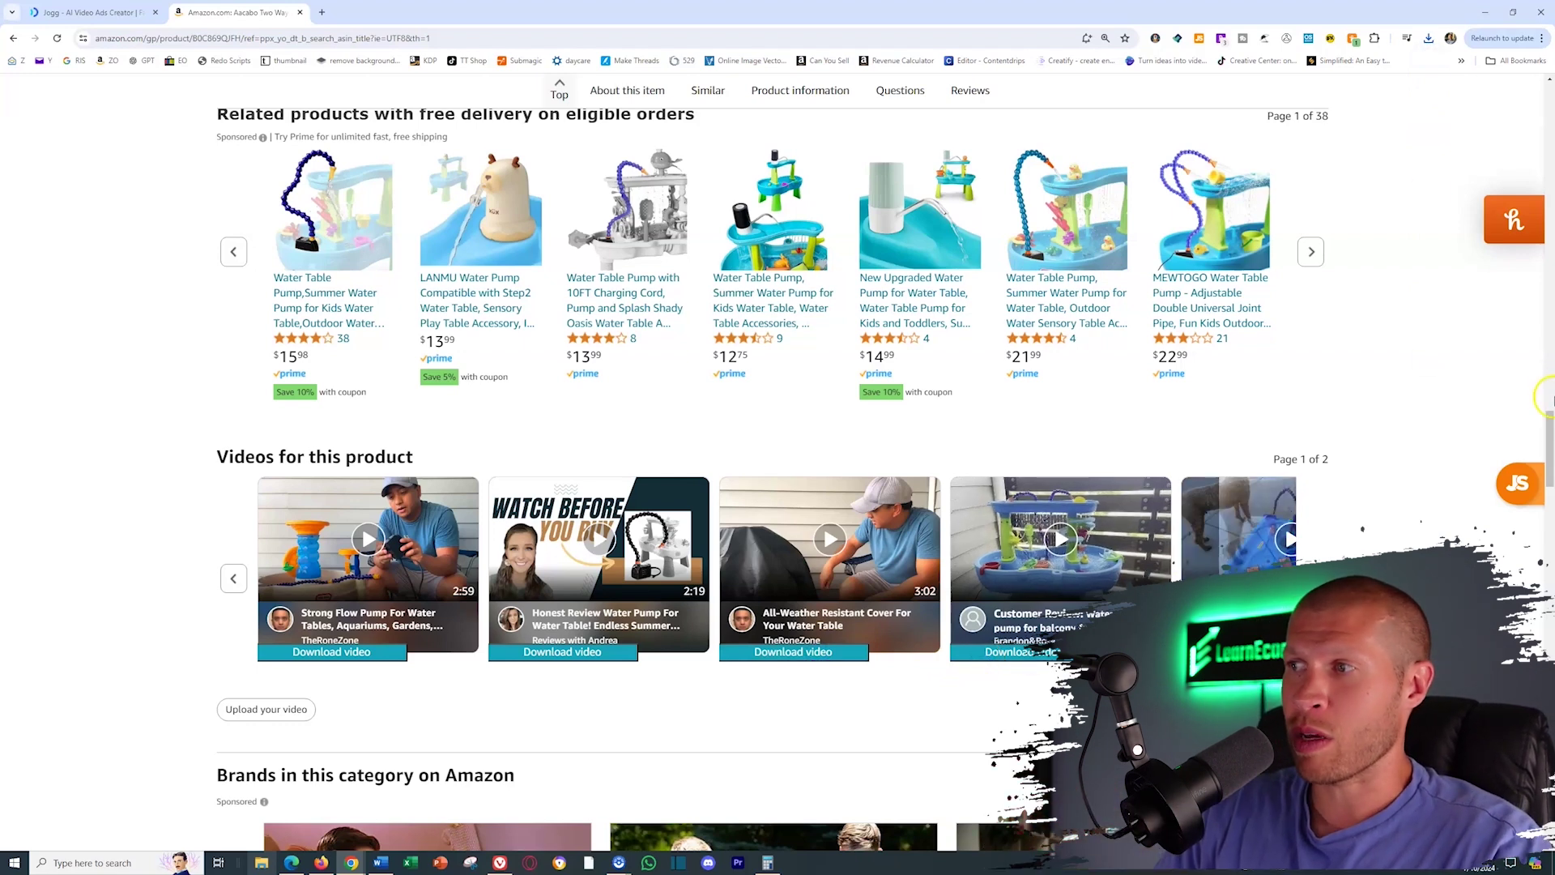
click(698, 528)
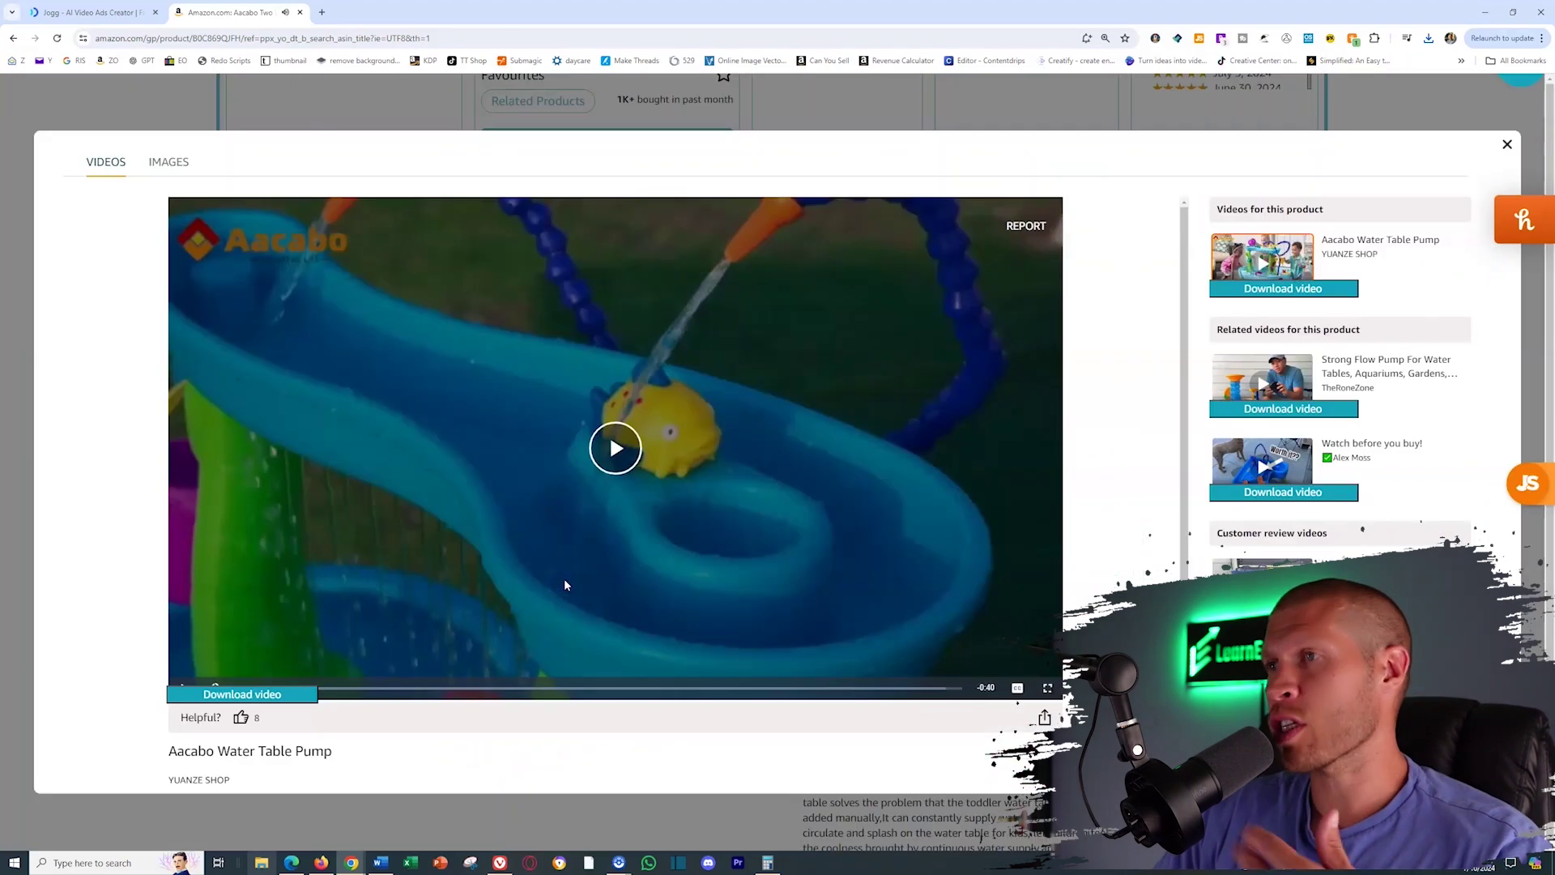
click(659, 580)
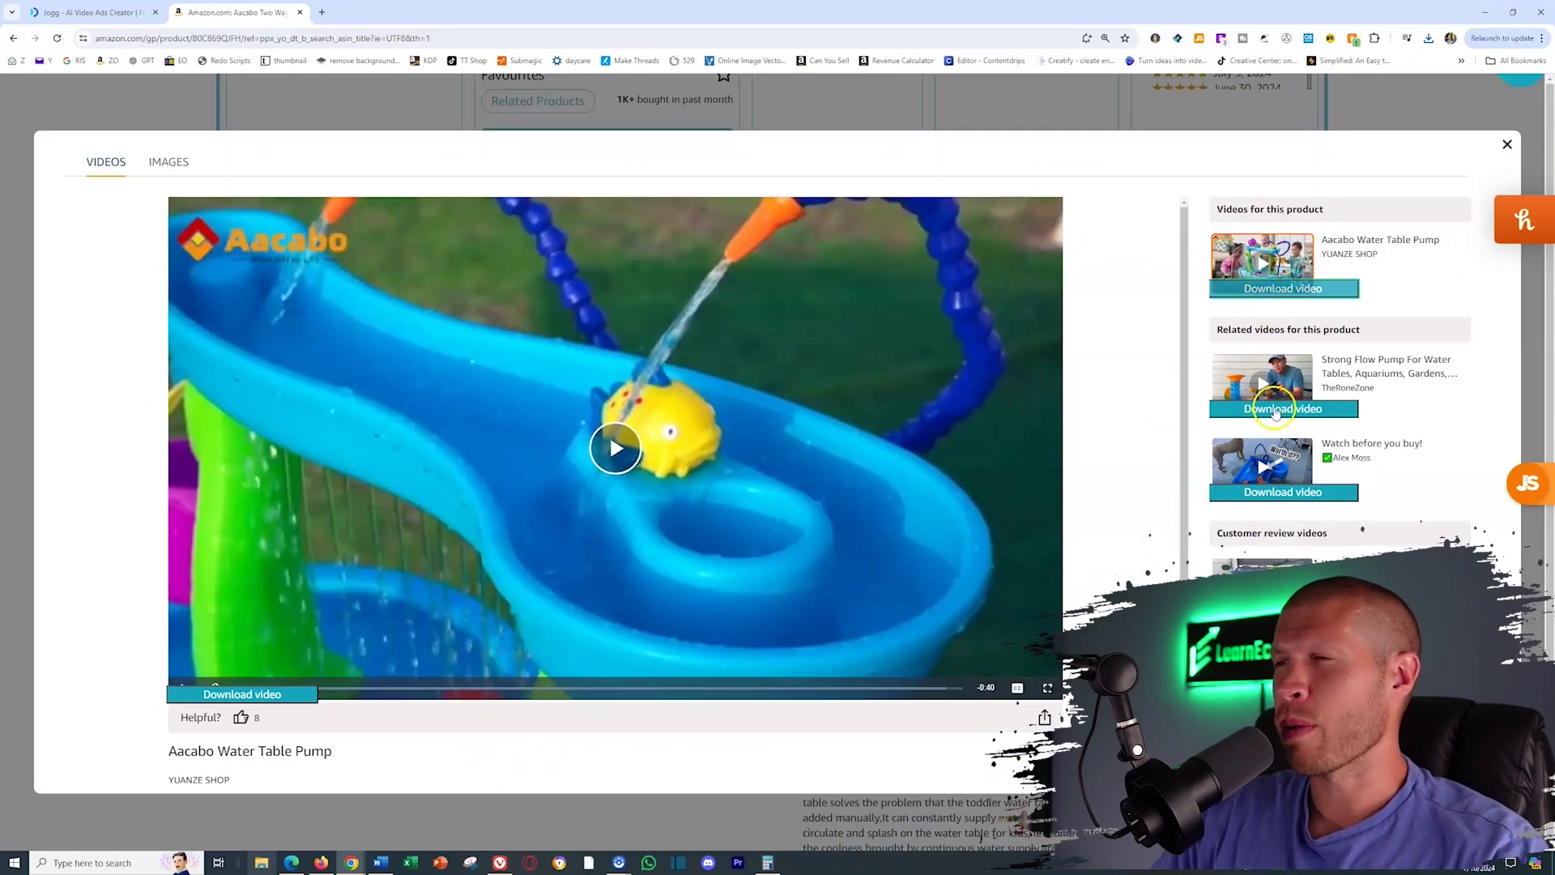
Download the Aacabo popup video, confirm twelve videos in Downloads, and close File Explorer
click(1278, 495)
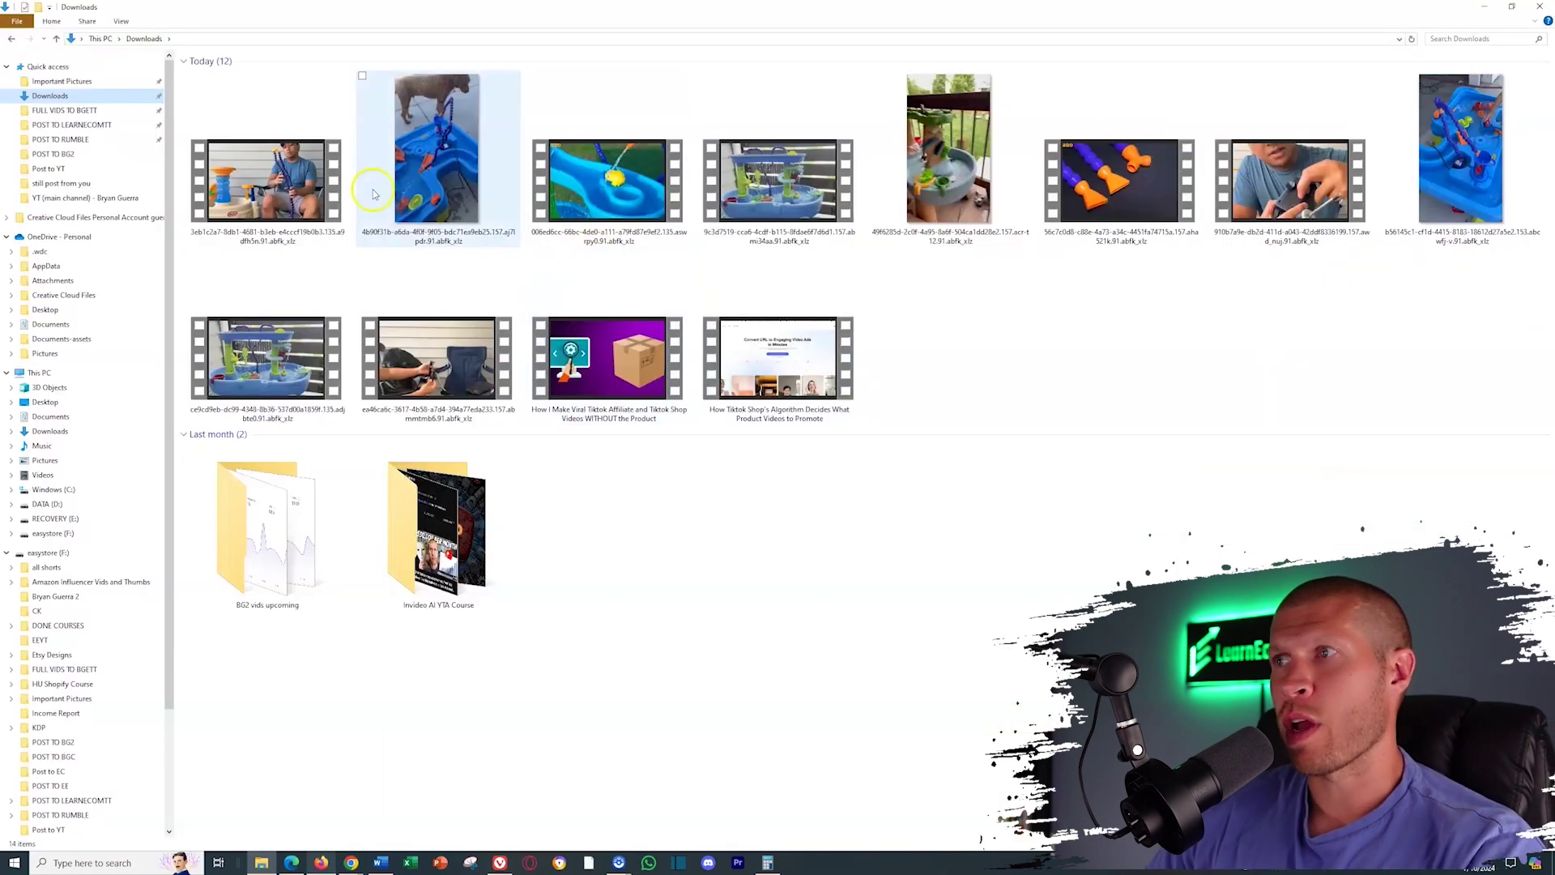
click(296, 168)
ctrl+click(426, 373)
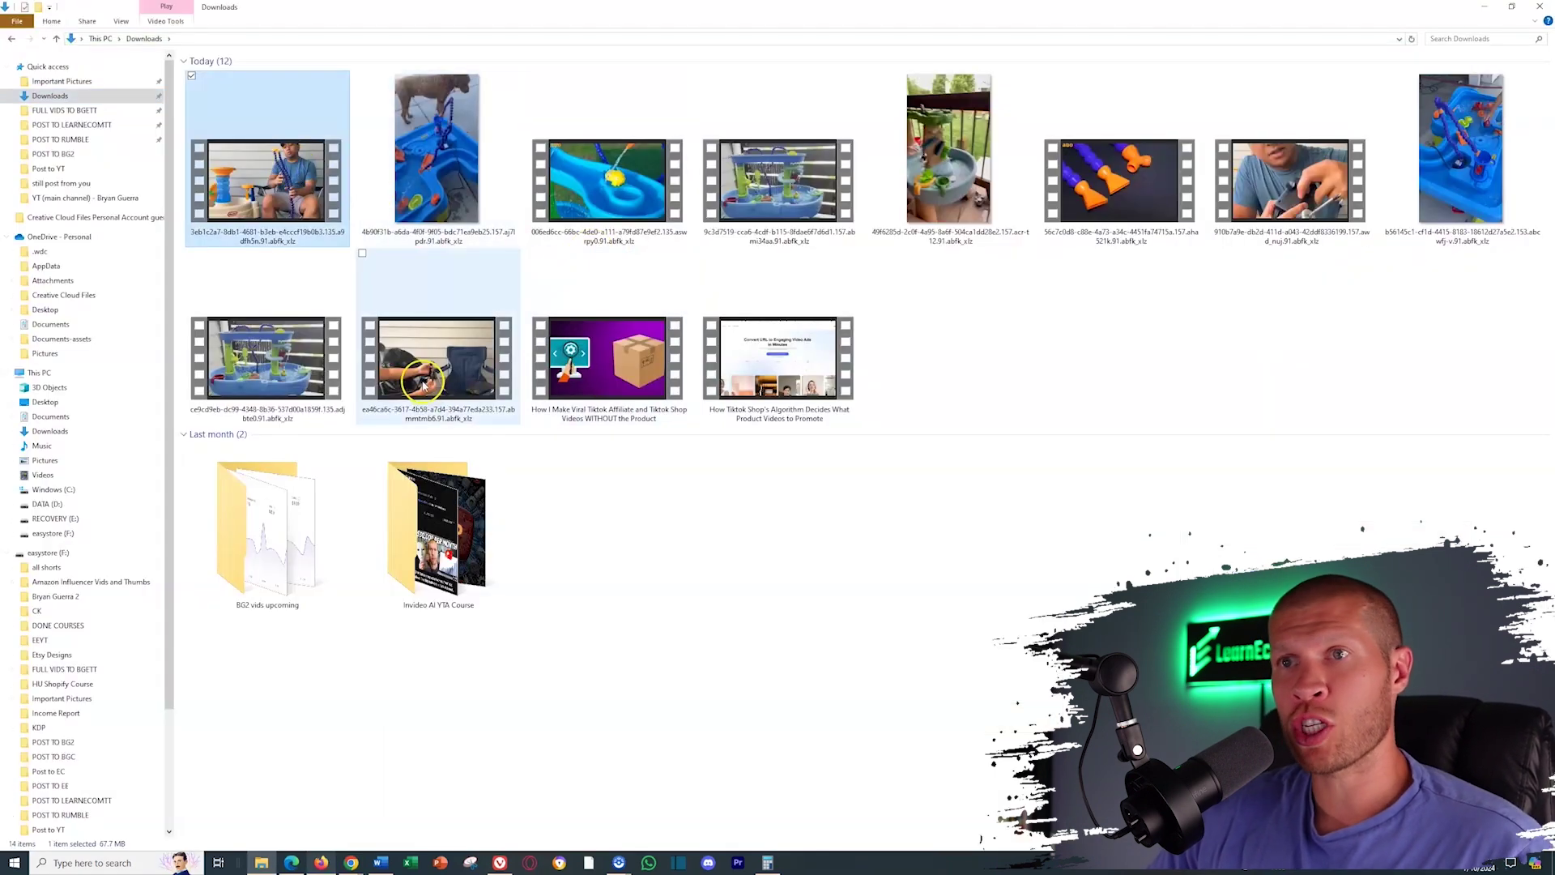
shift+click(365, 247)
click(1058, 330)
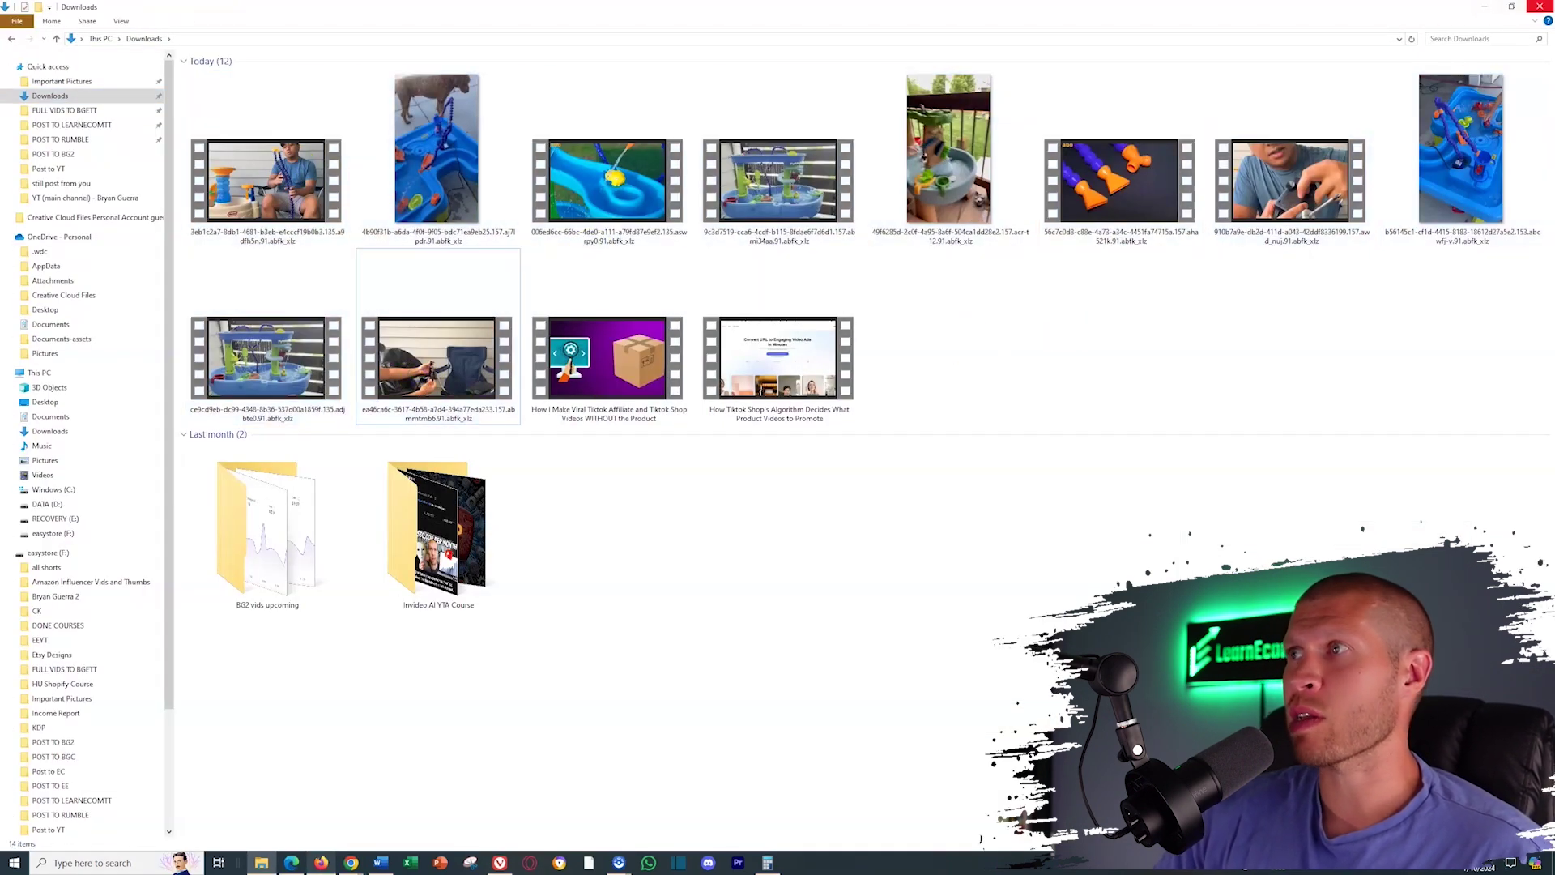
click(1540, 6)
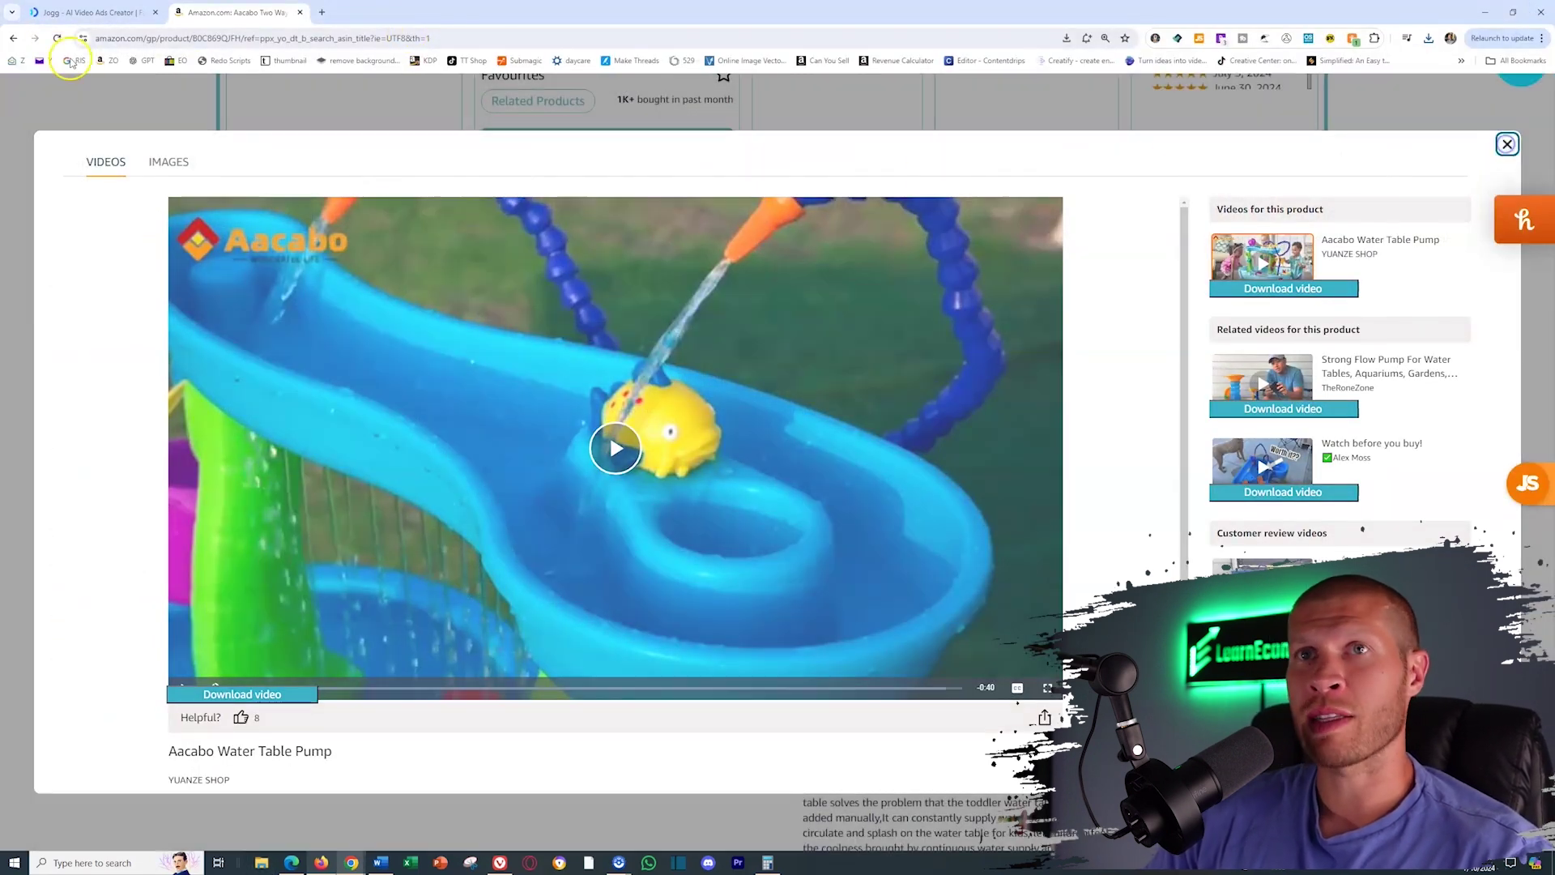
Delete the product photos and extra clips from JOGG's media so ten videos remain, then proceed
click(80, 12)
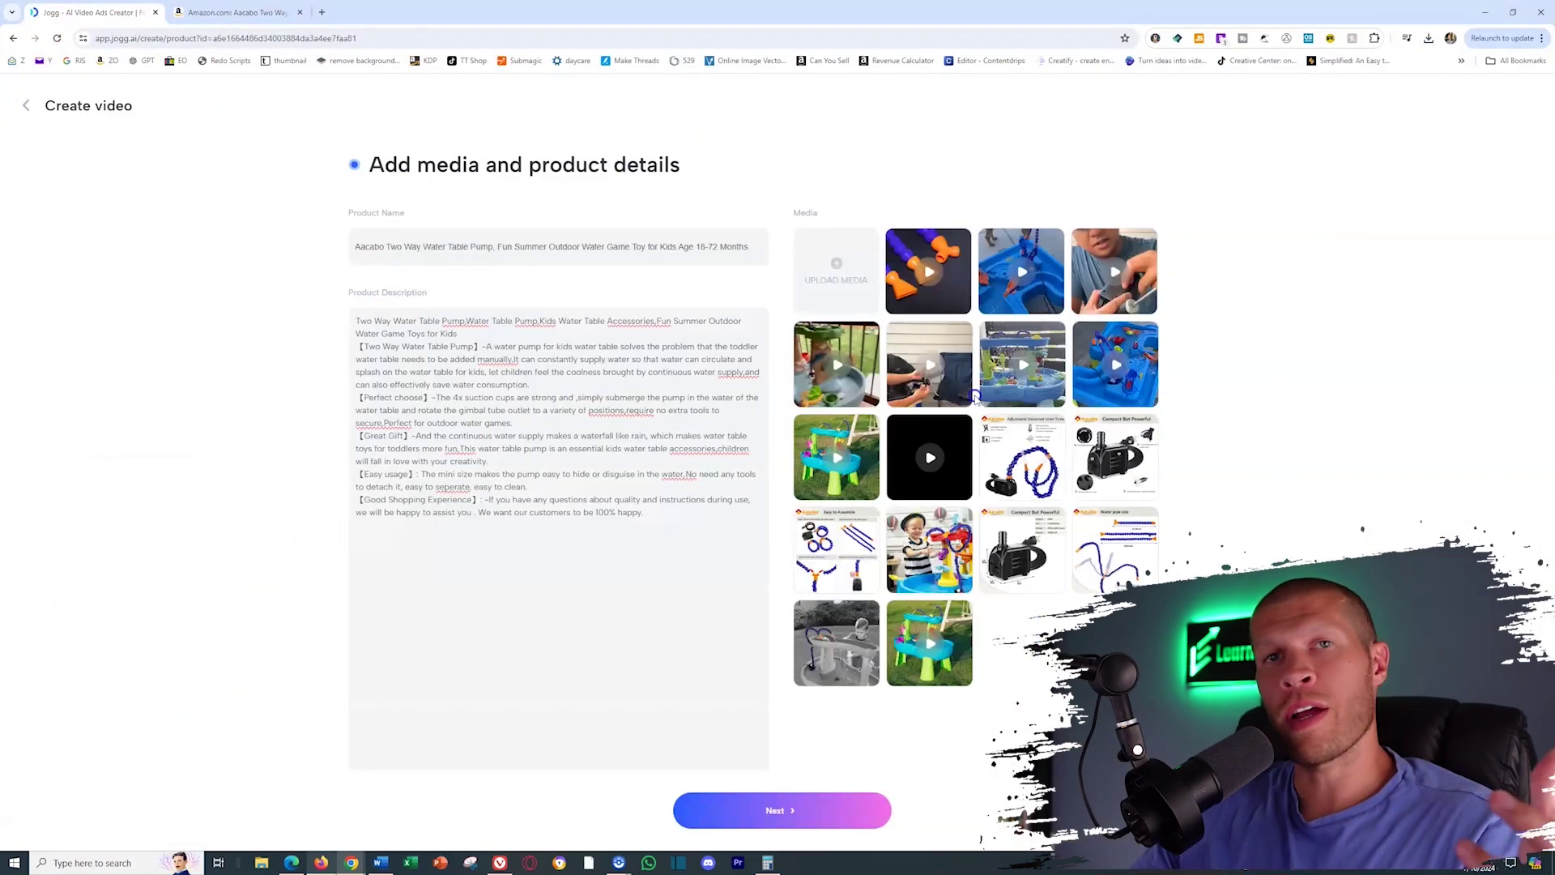
click(1097, 359)
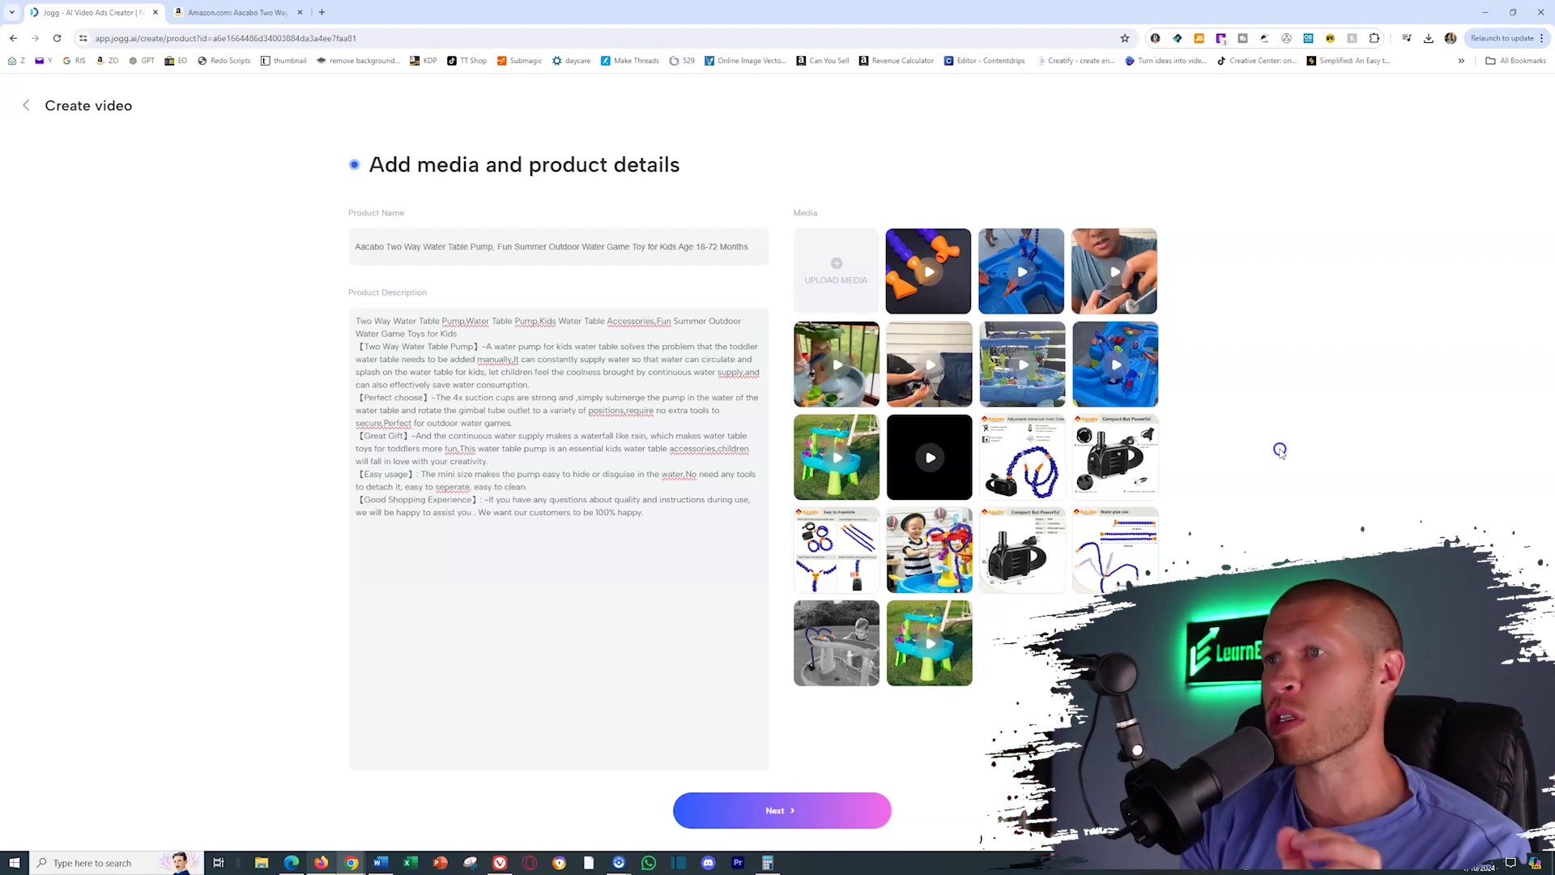
click(1054, 426)
click(1054, 427)
click(1054, 427)
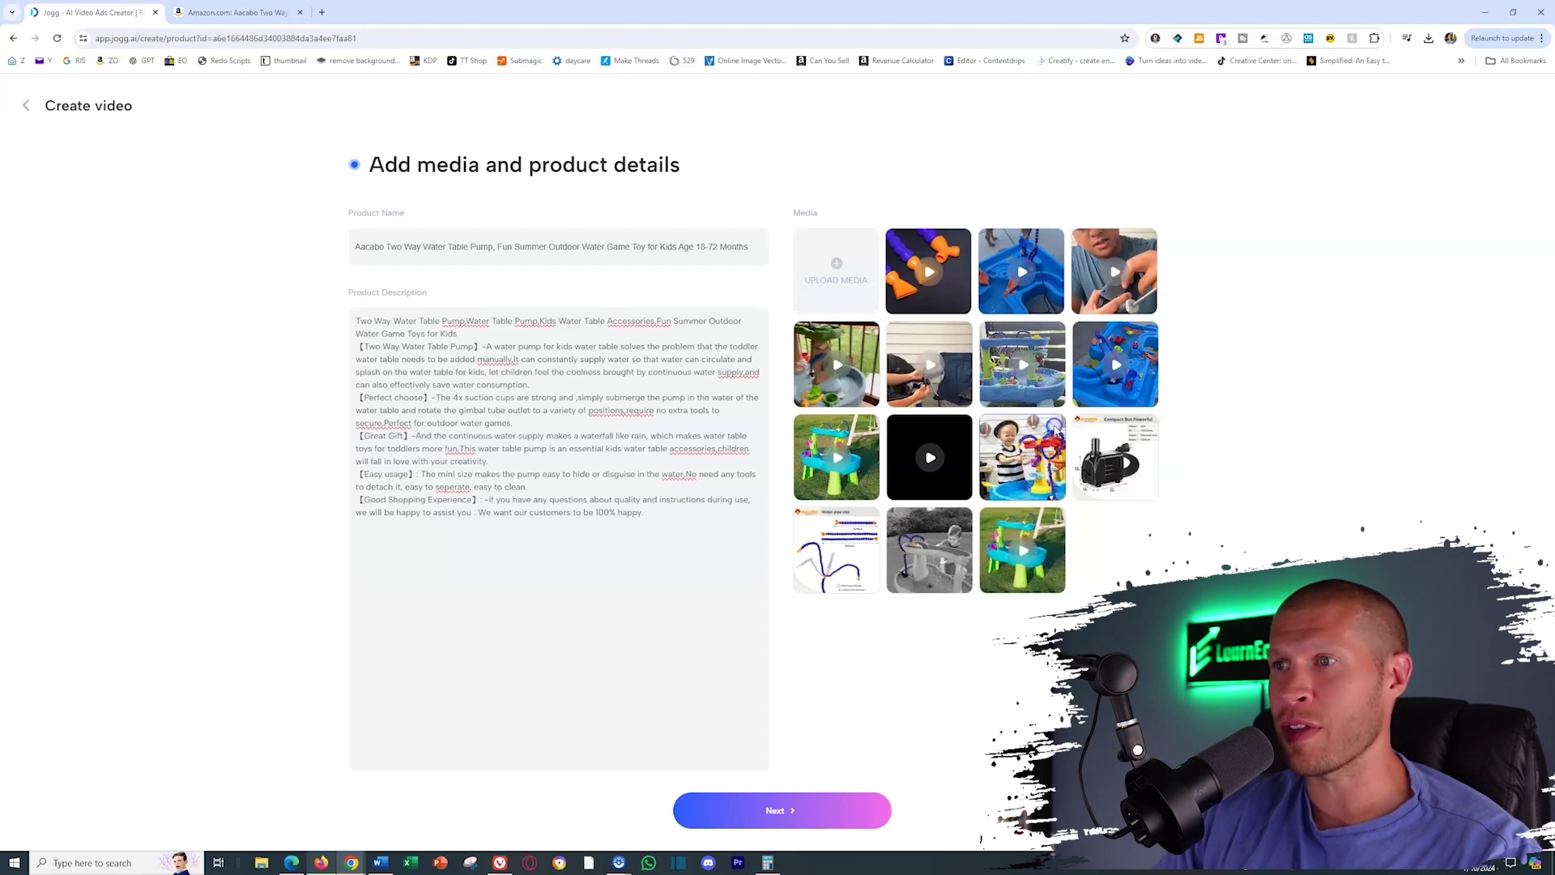
click(1054, 427)
click(1054, 427)
click(1055, 427)
click(1054, 427)
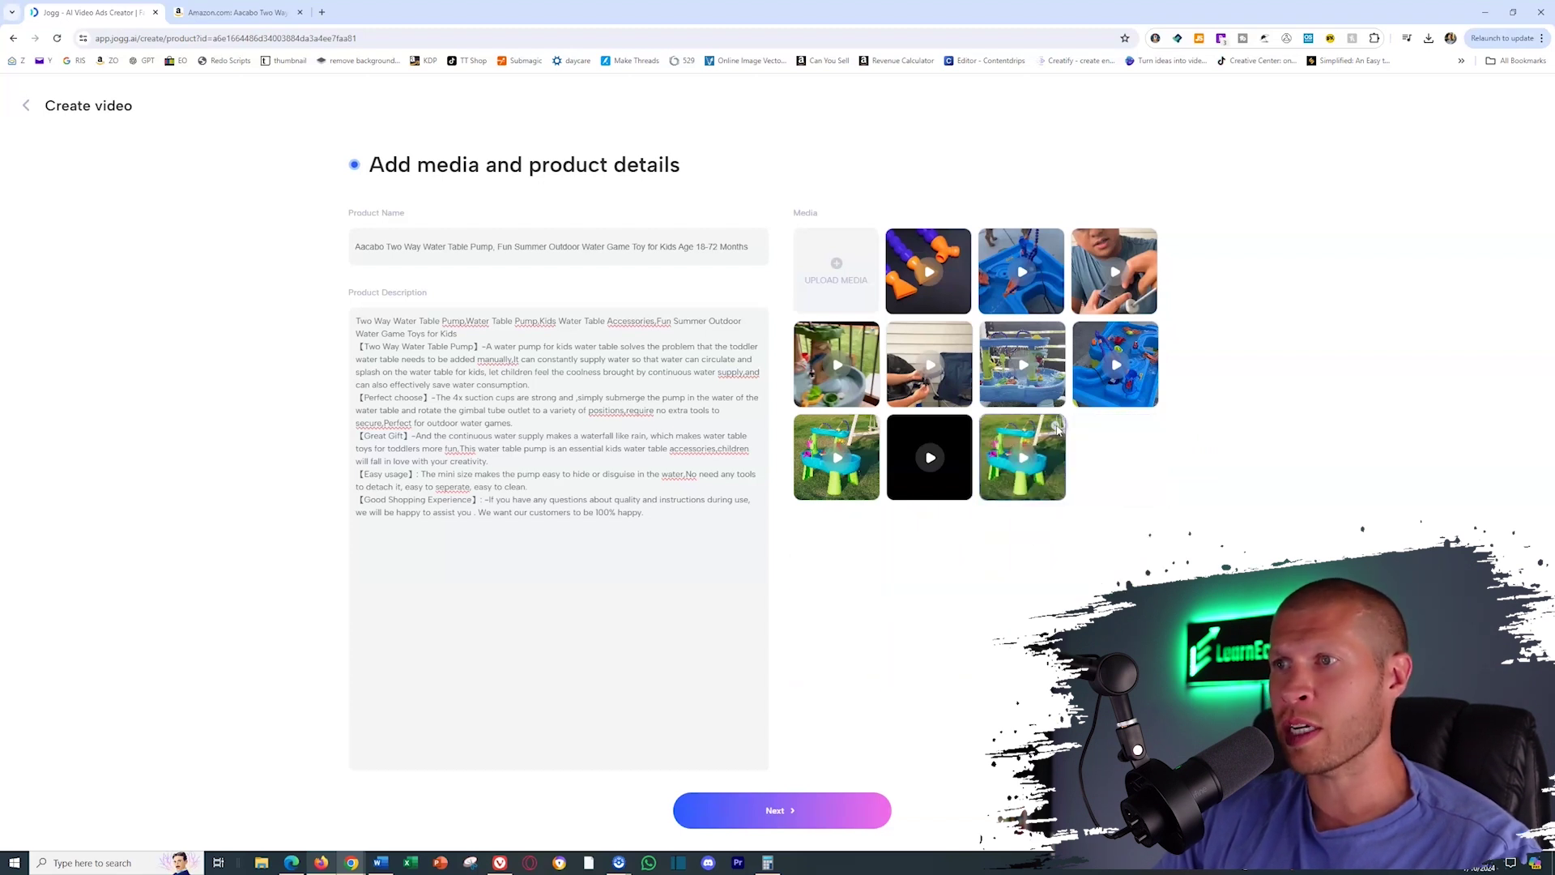
click(1054, 426)
click(945, 462)
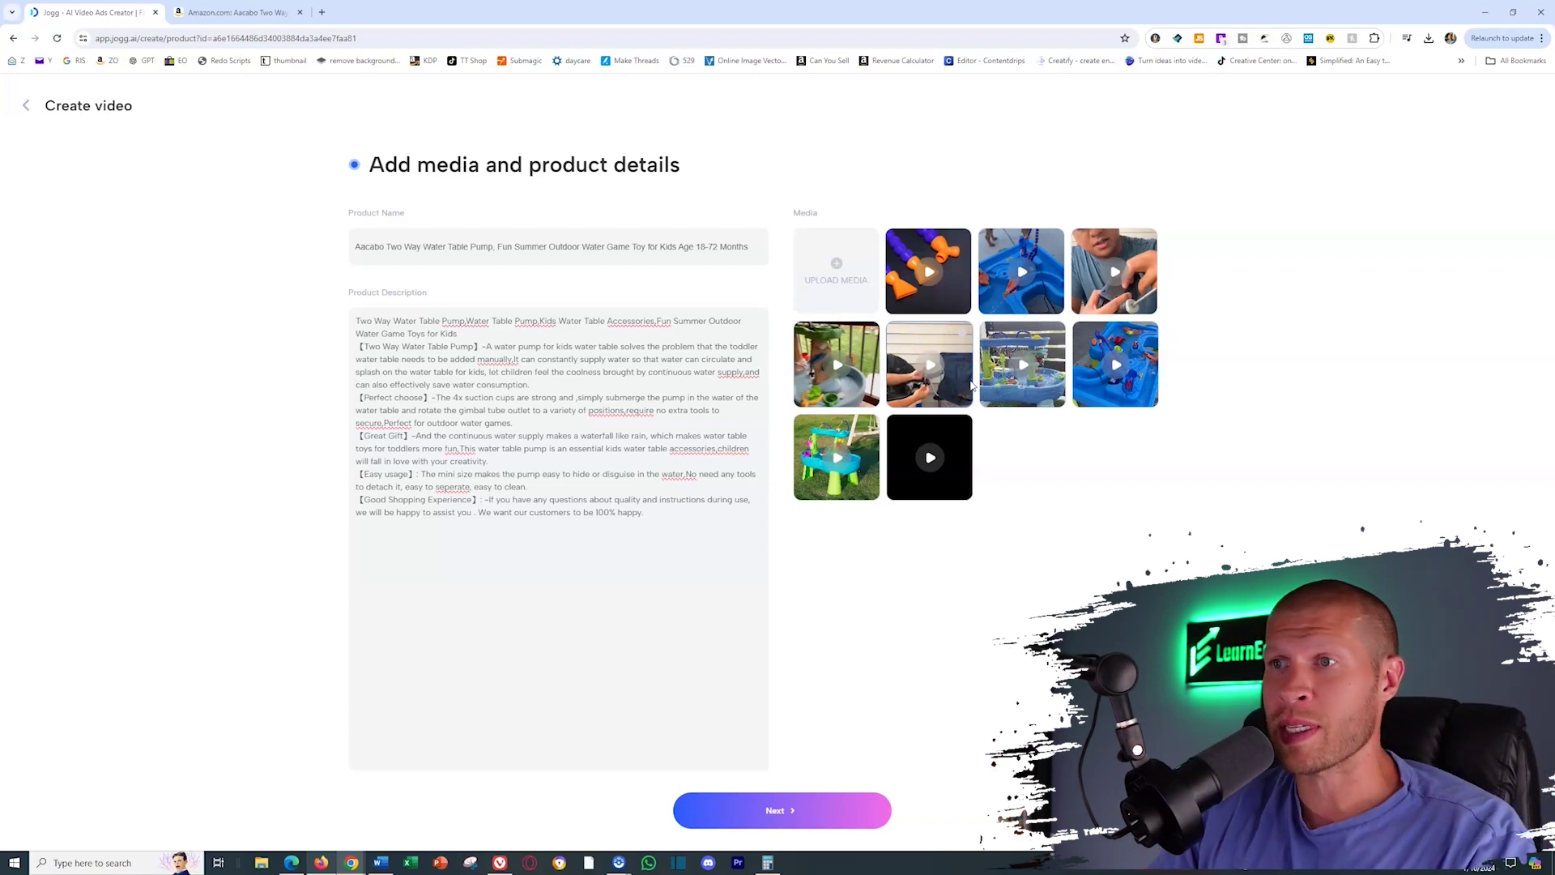
click(805, 812)
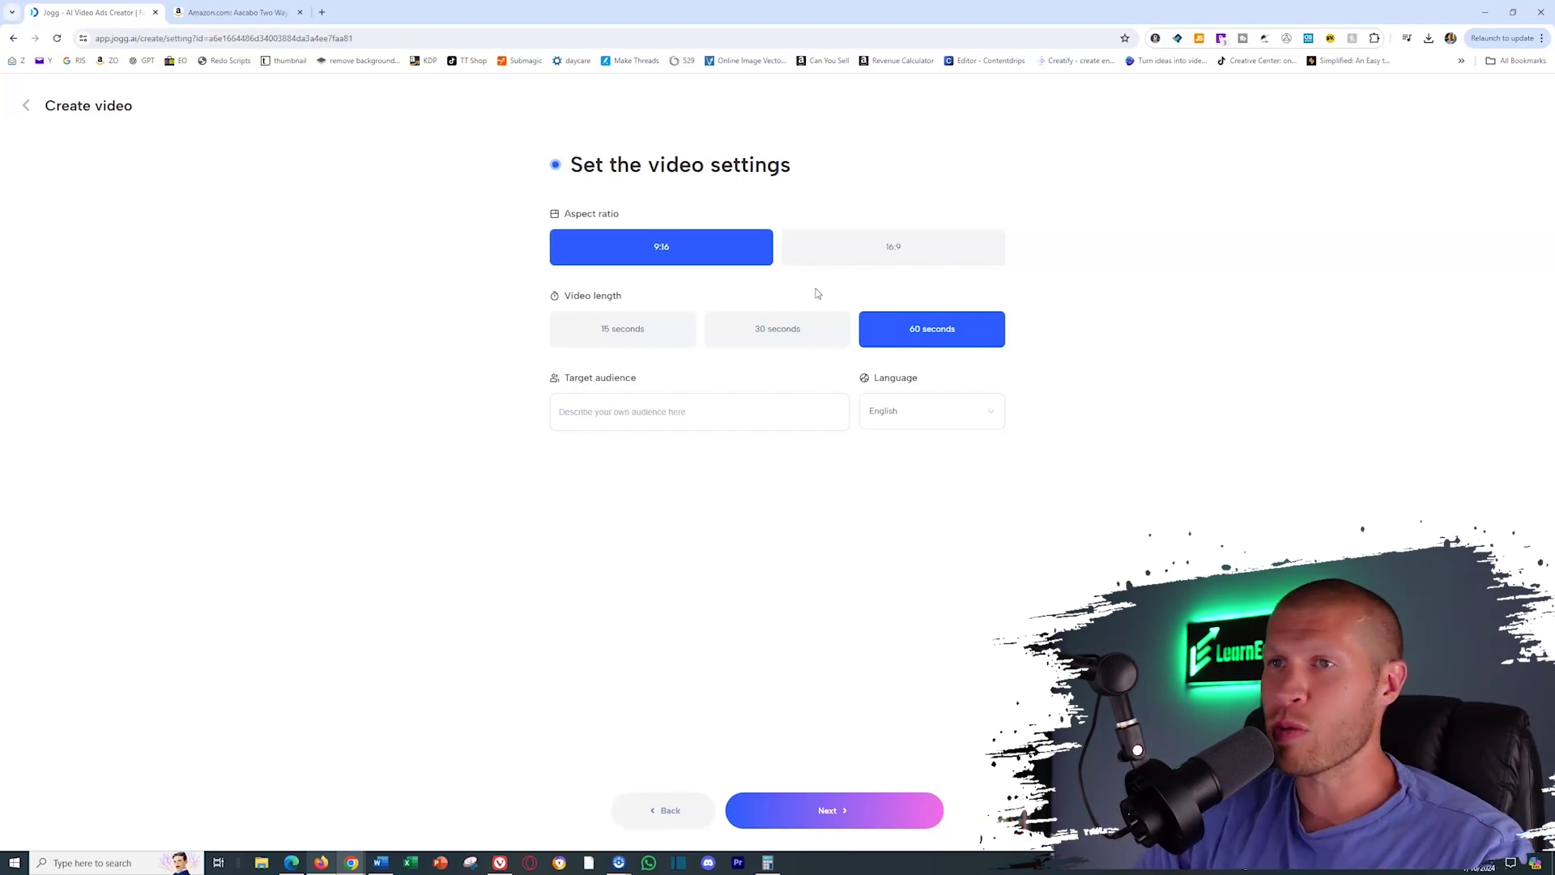
Choose 15 seconds as the video length, keeping 9:16 and English
click(677, 330)
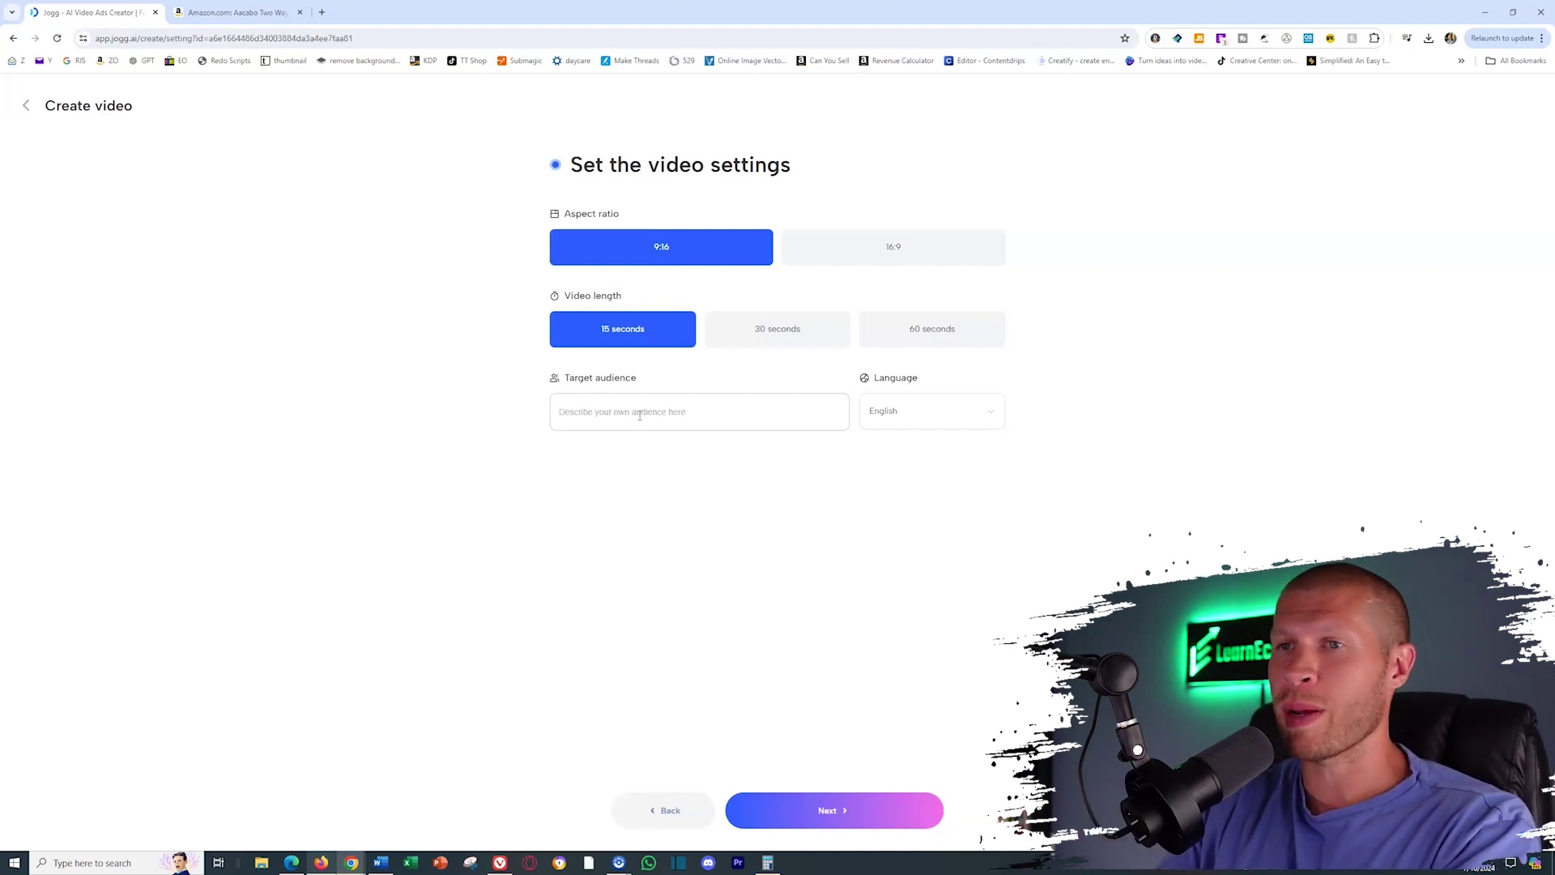
Generate the Discovery, Top 3 reasons, Light marketing and Storytime scripts, then edit Discovery
click(836, 809)
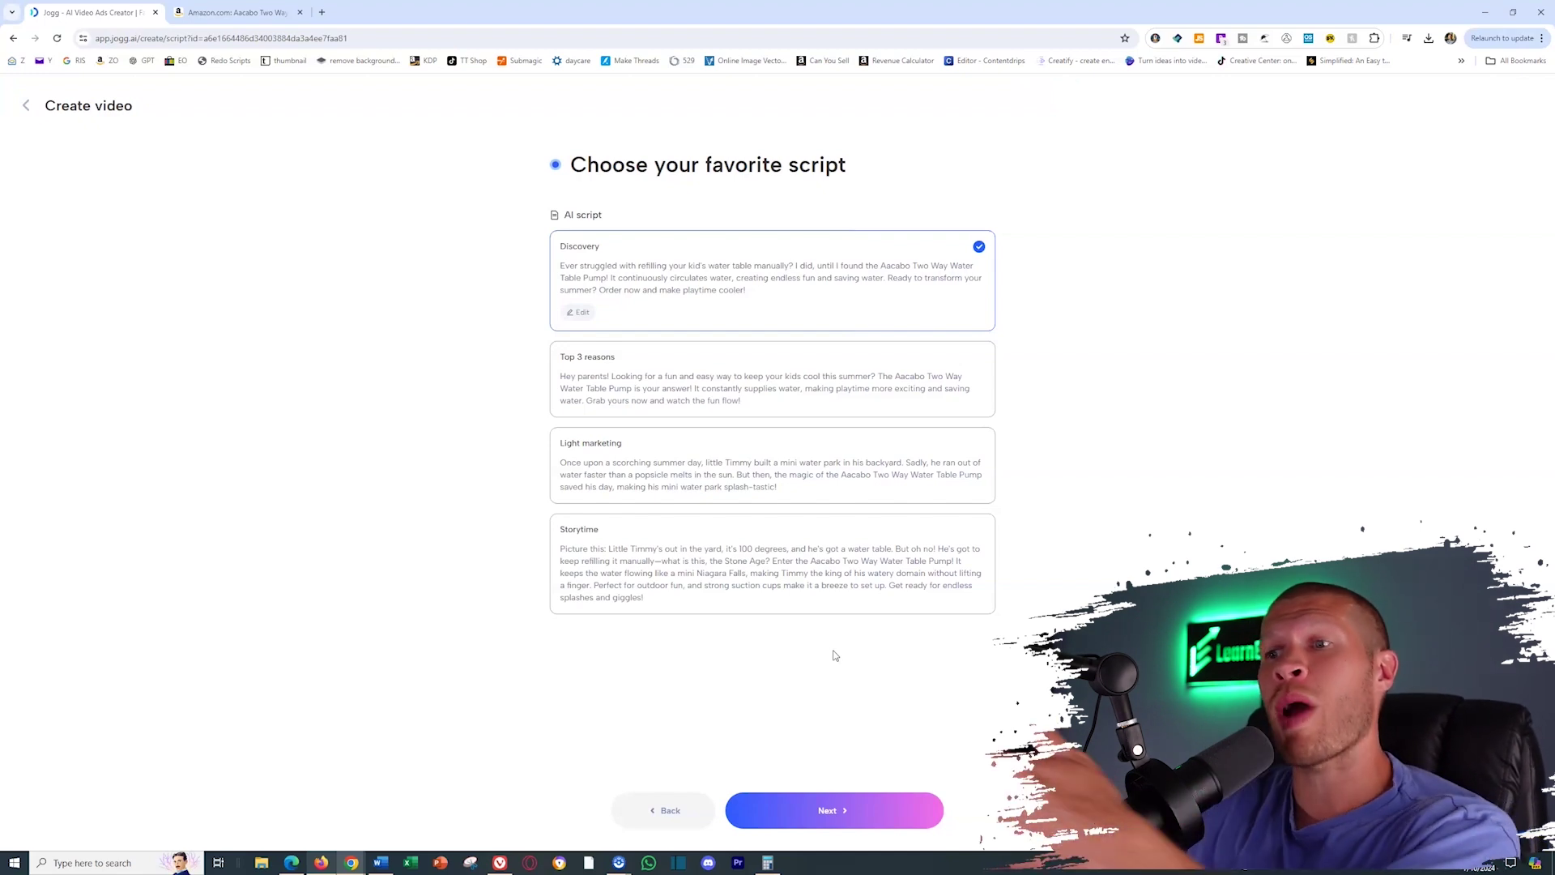
click(837, 650)
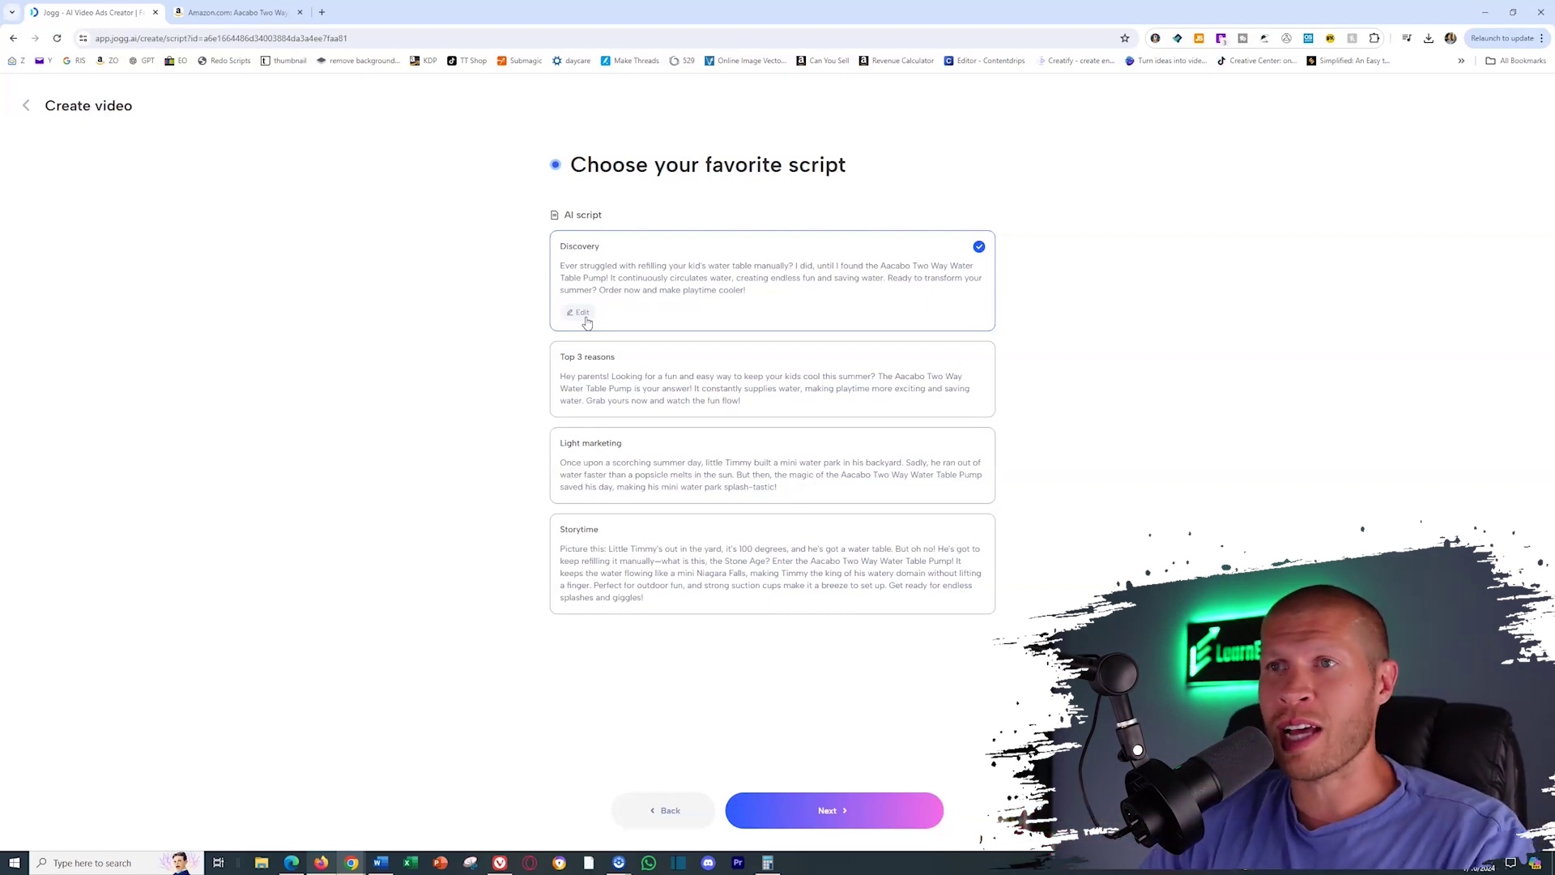
click(584, 323)
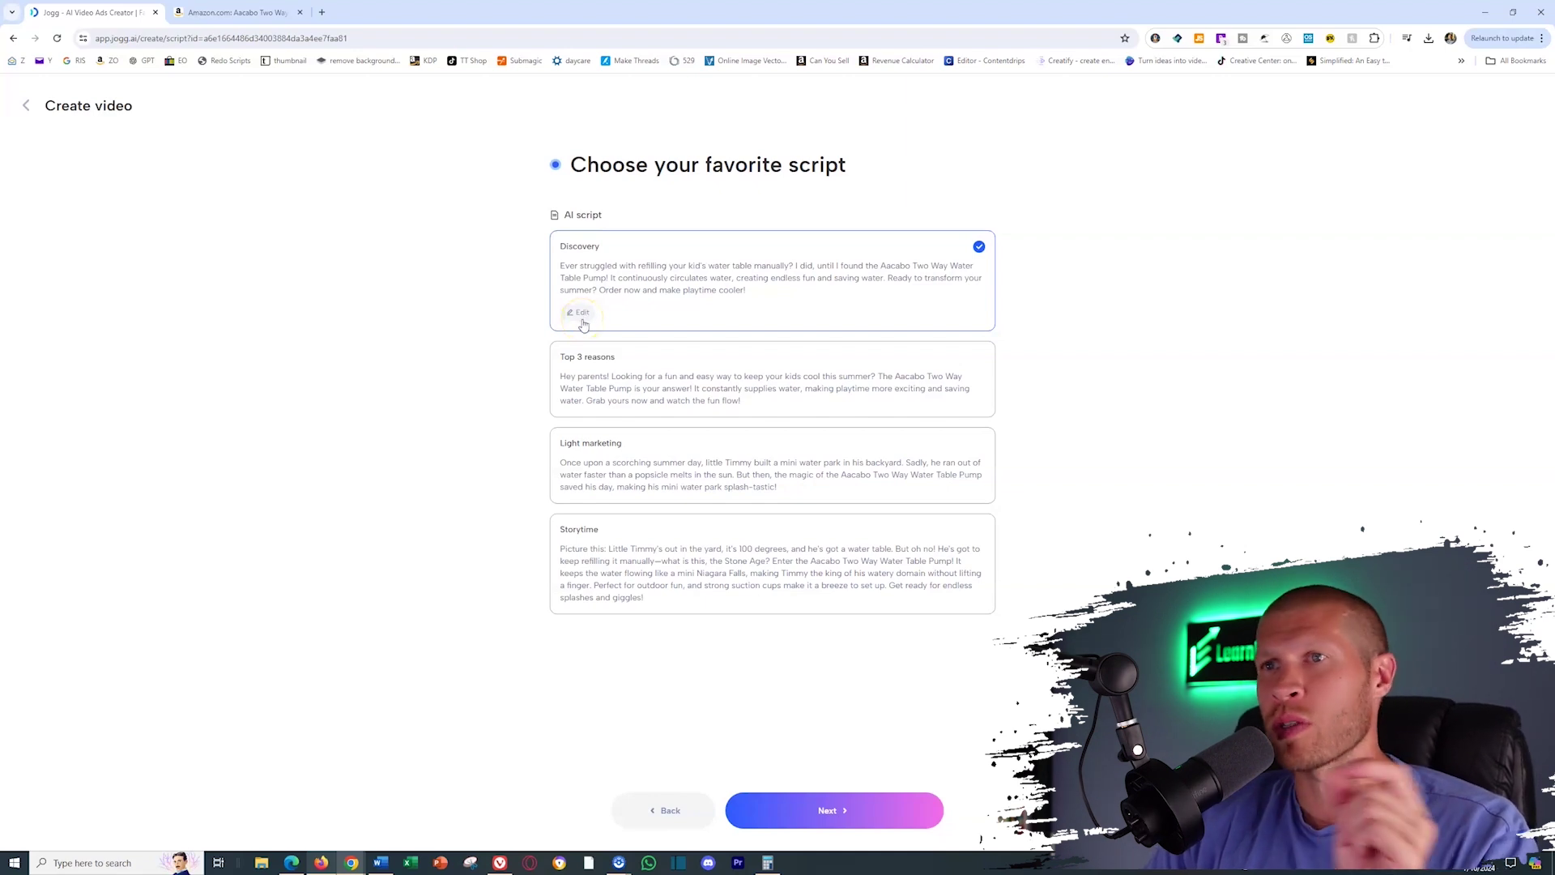
Rewrite the Discovery script to end 'Get yours now before they sell out for summer!' and save
click(644, 263)
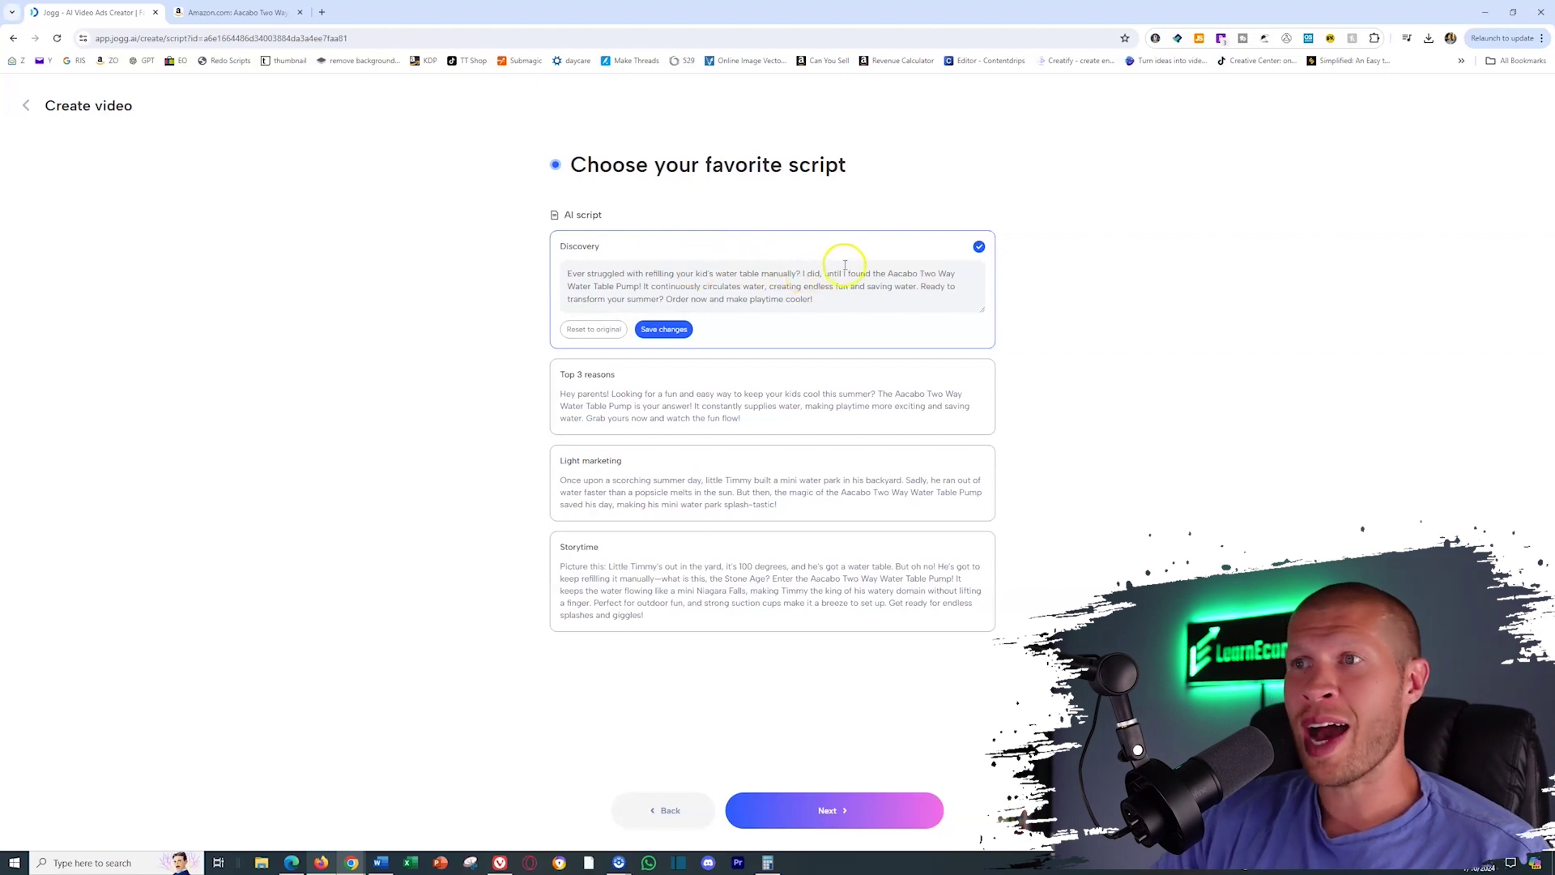
double_click(879, 272)
drag(879, 273, 917, 270)
text(this)
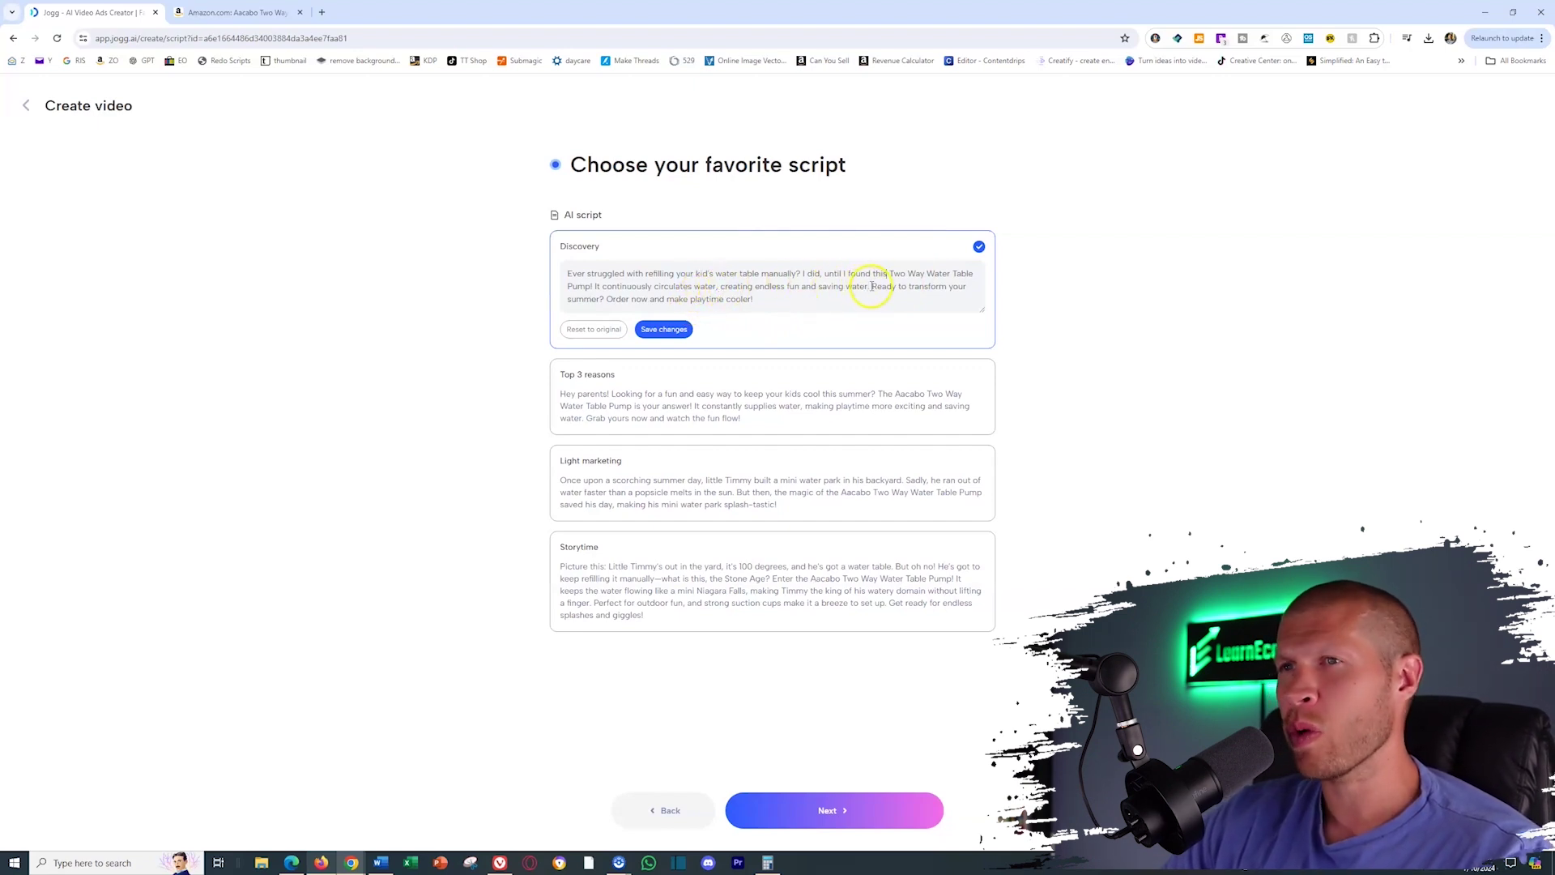
drag(871, 286, 720, 284)
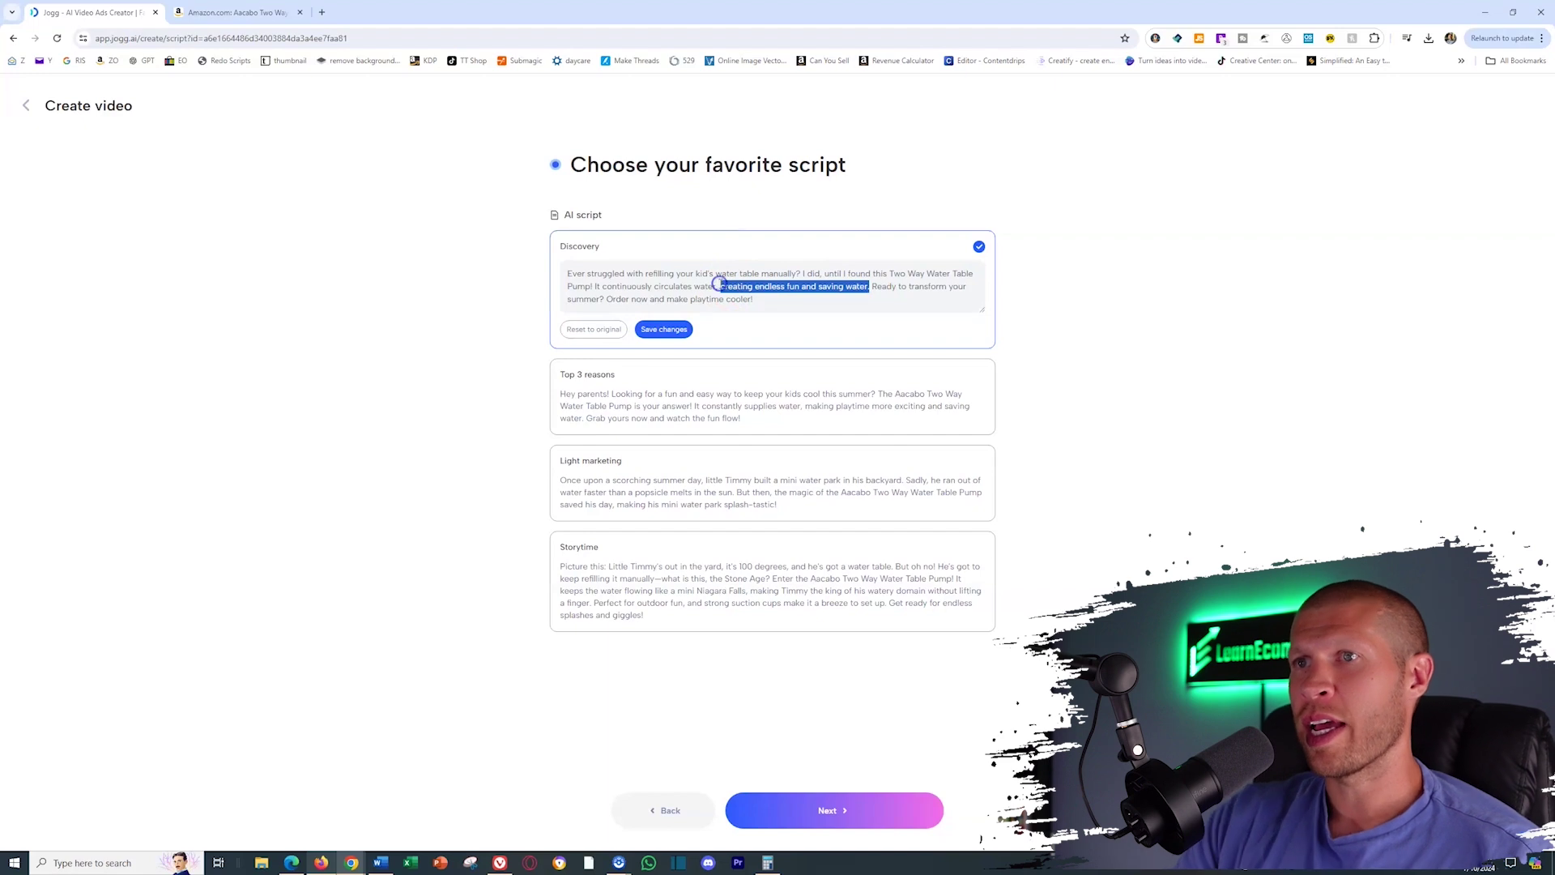
text(so you don't have)
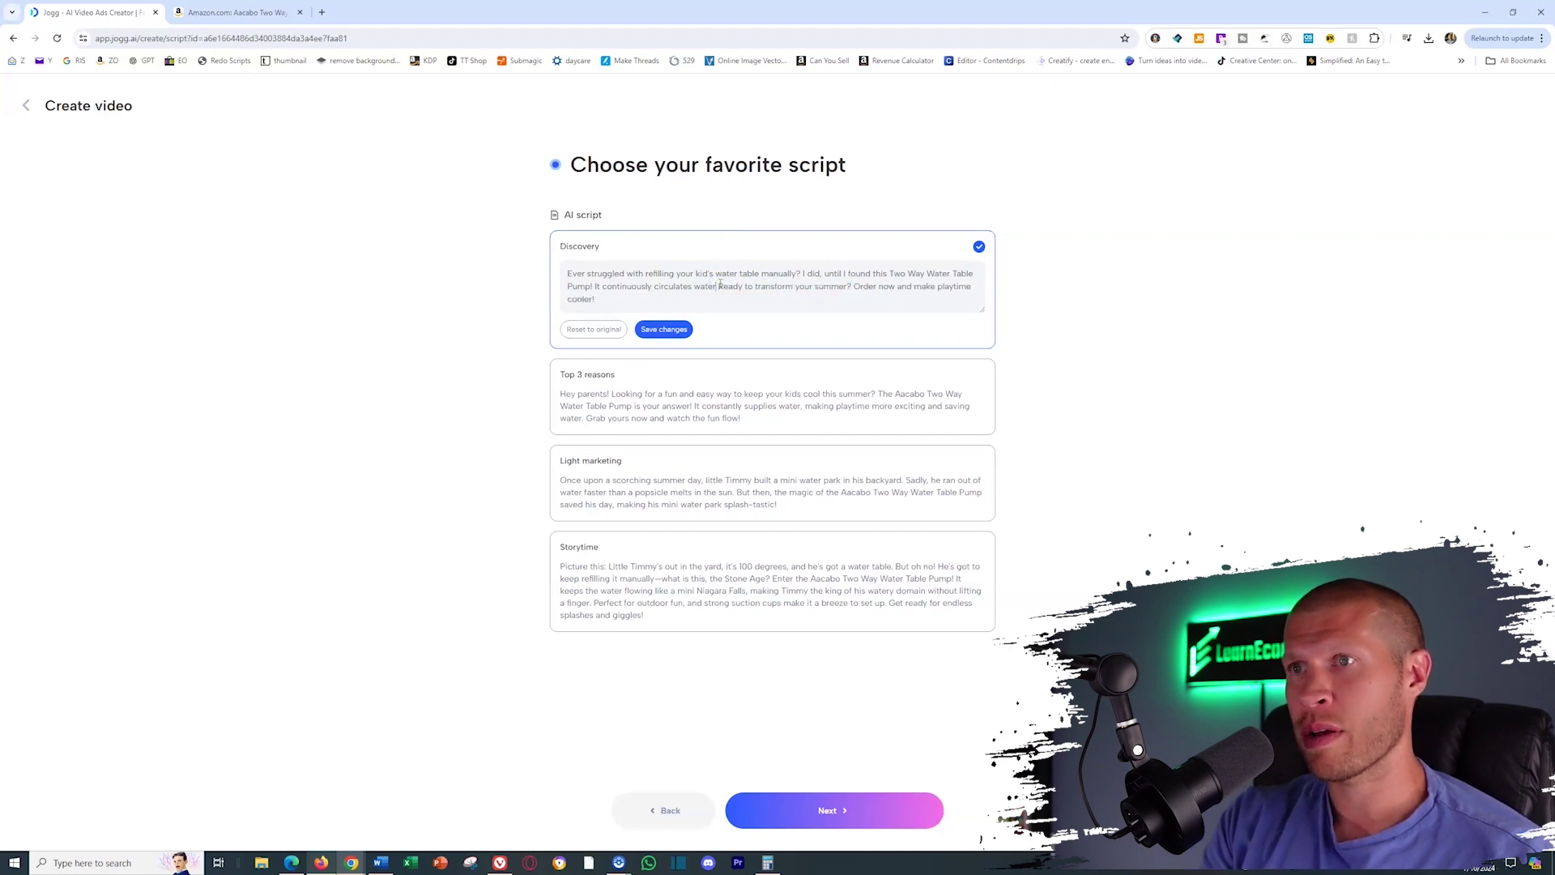
text( to keep pouring it )
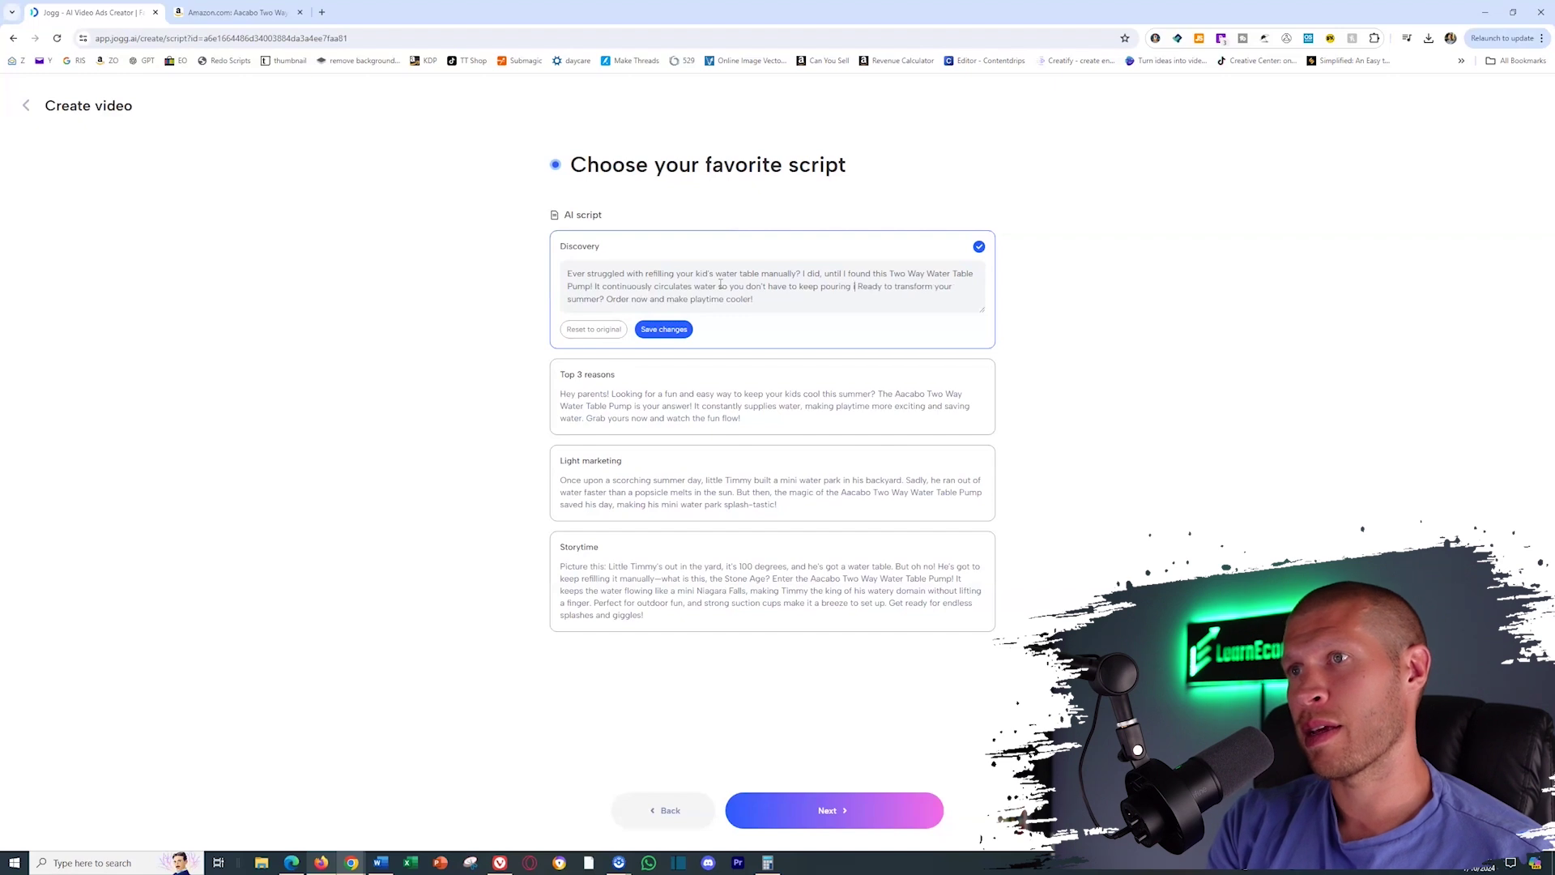
text(in yourself)
key(ctrl+shift+End)
text(. Get yours now before they sell out for summer!)
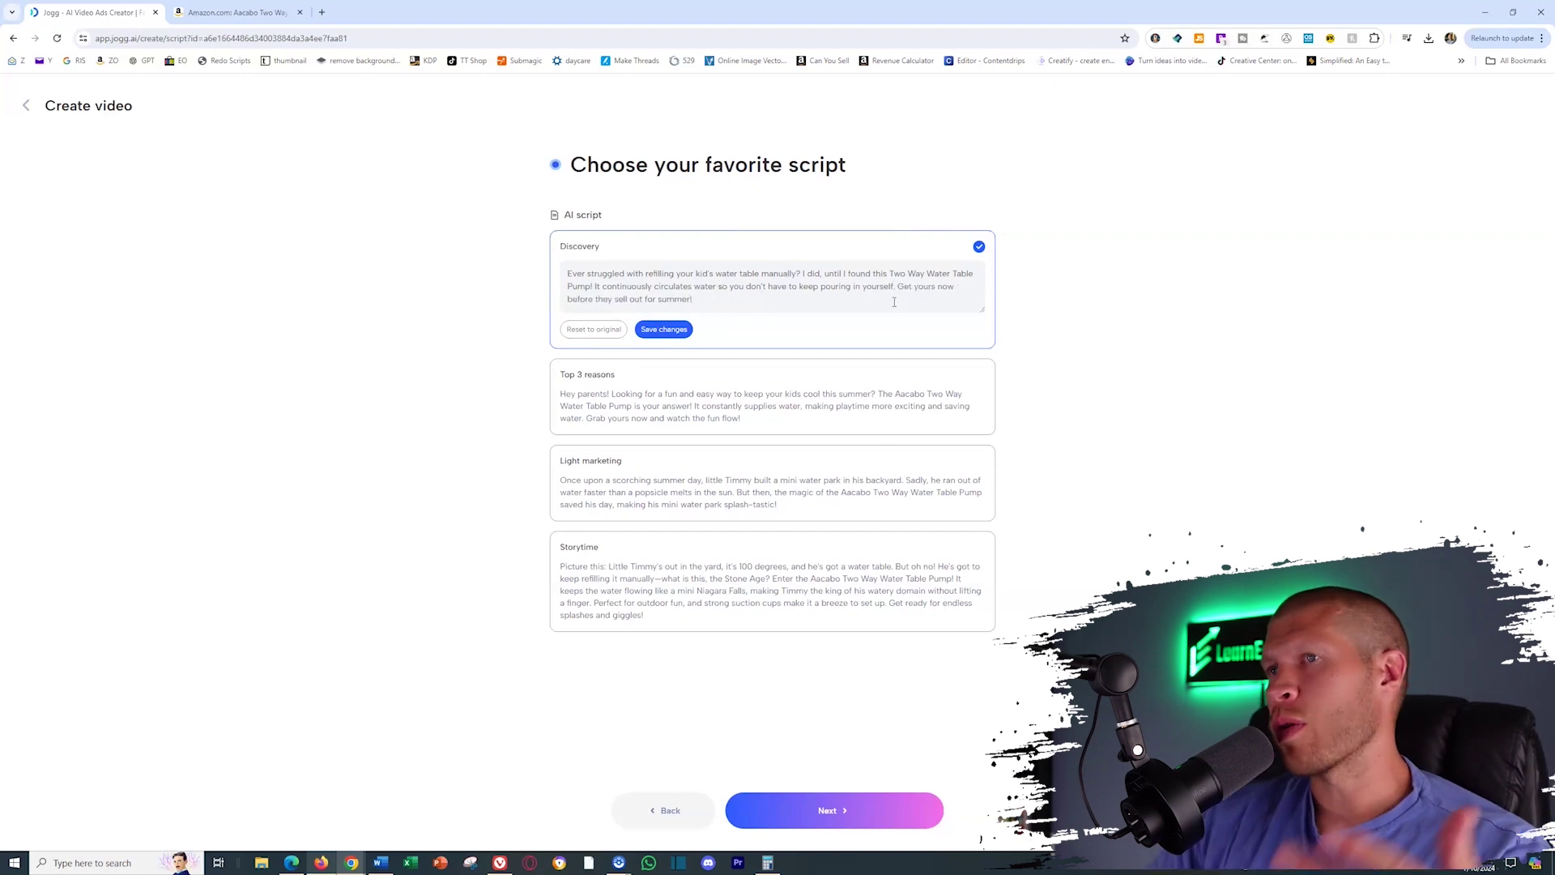
click(675, 330)
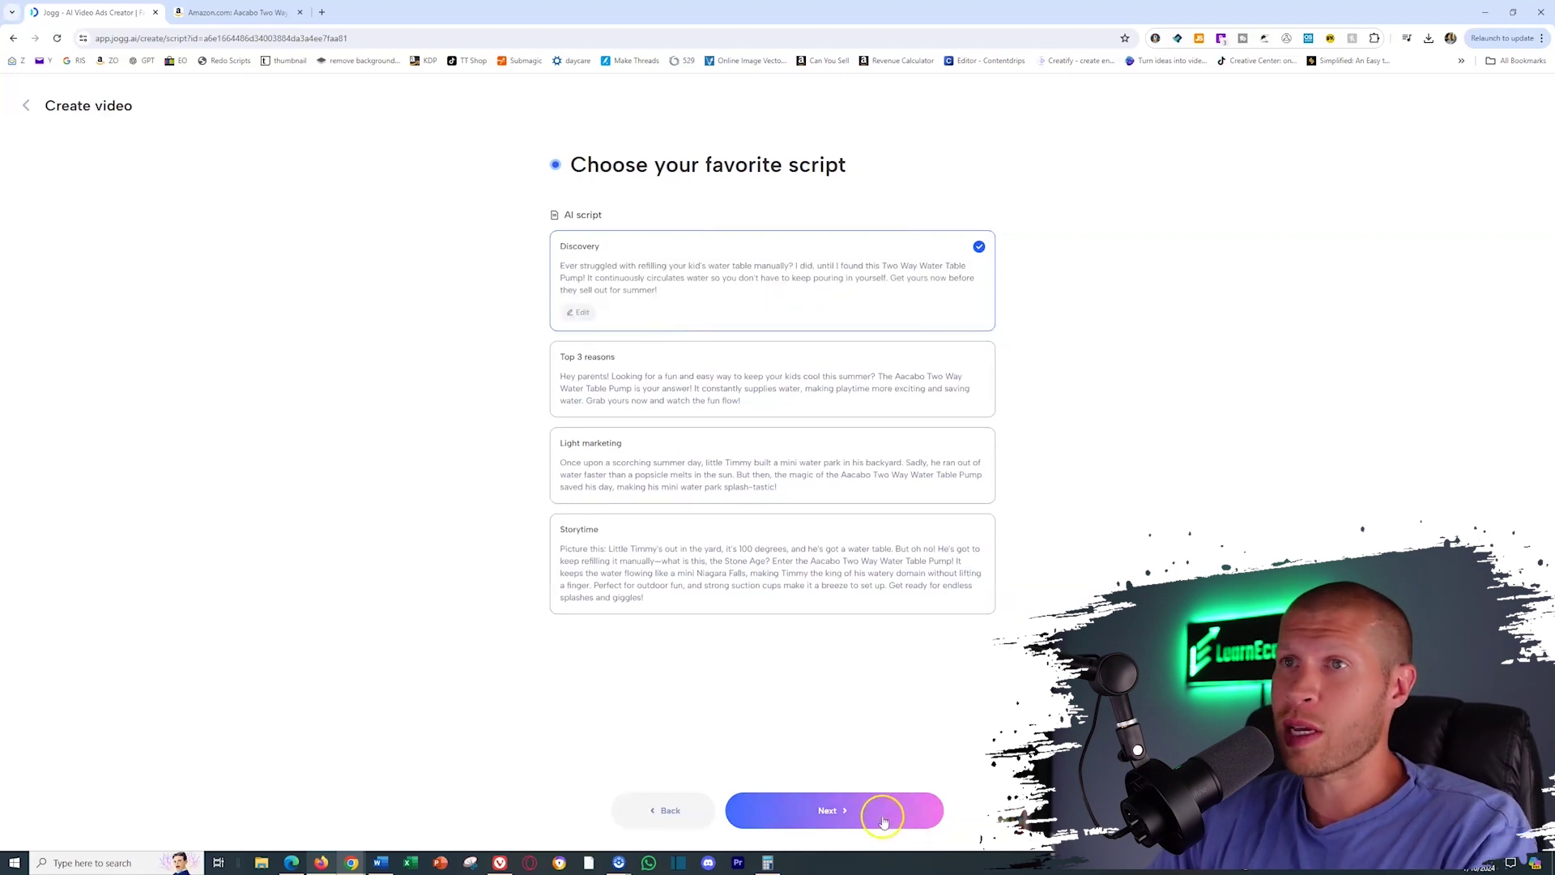
Pick the FullScreen visual style and open the ad in the ProEdit pro editor
click(864, 814)
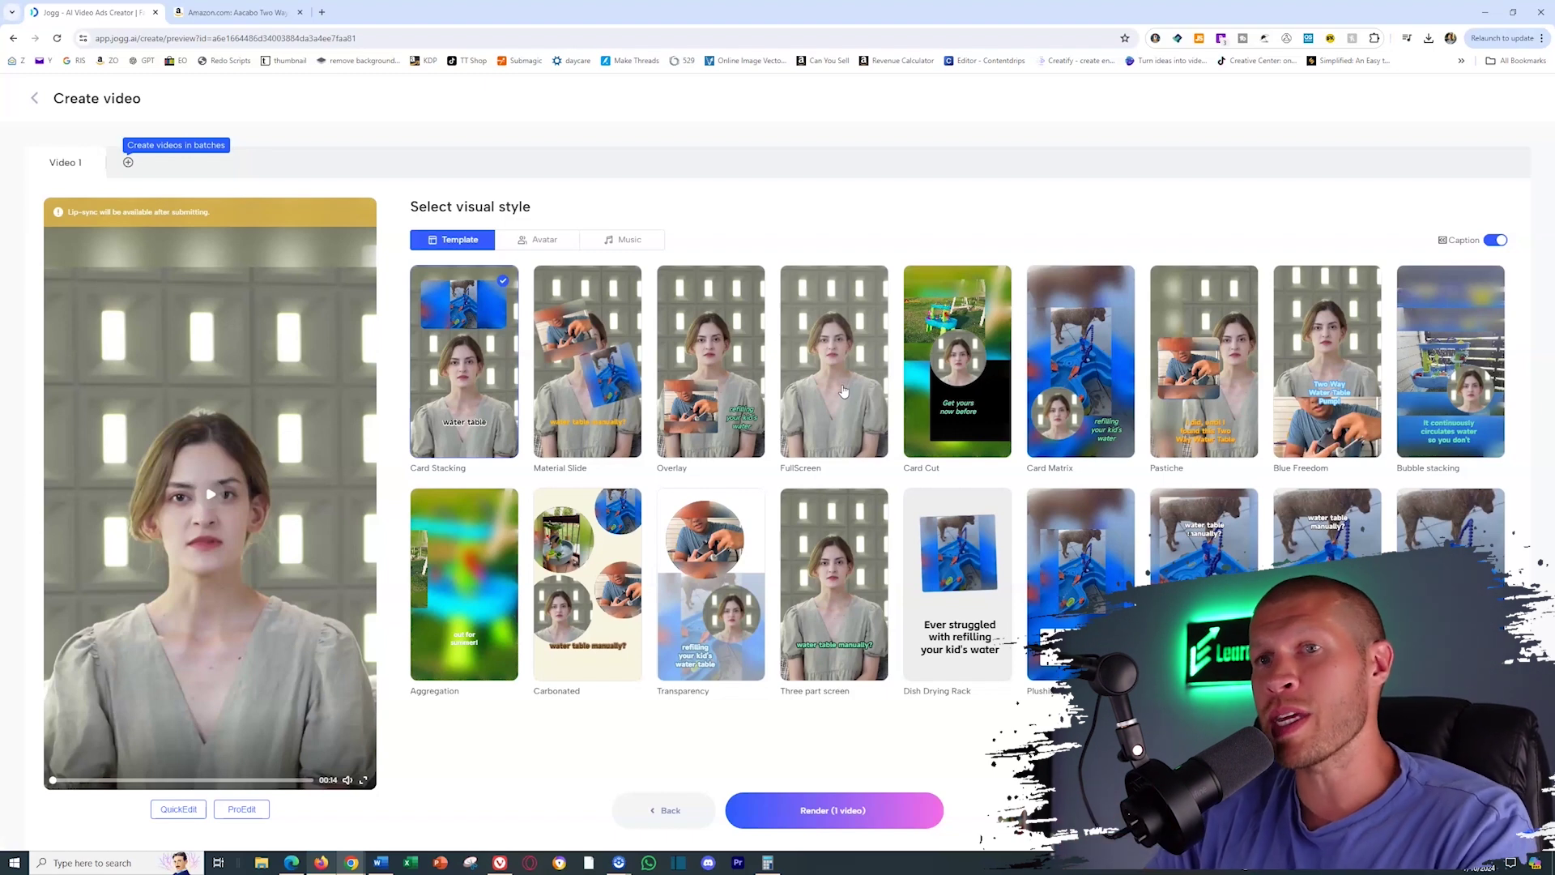
click(412, 452)
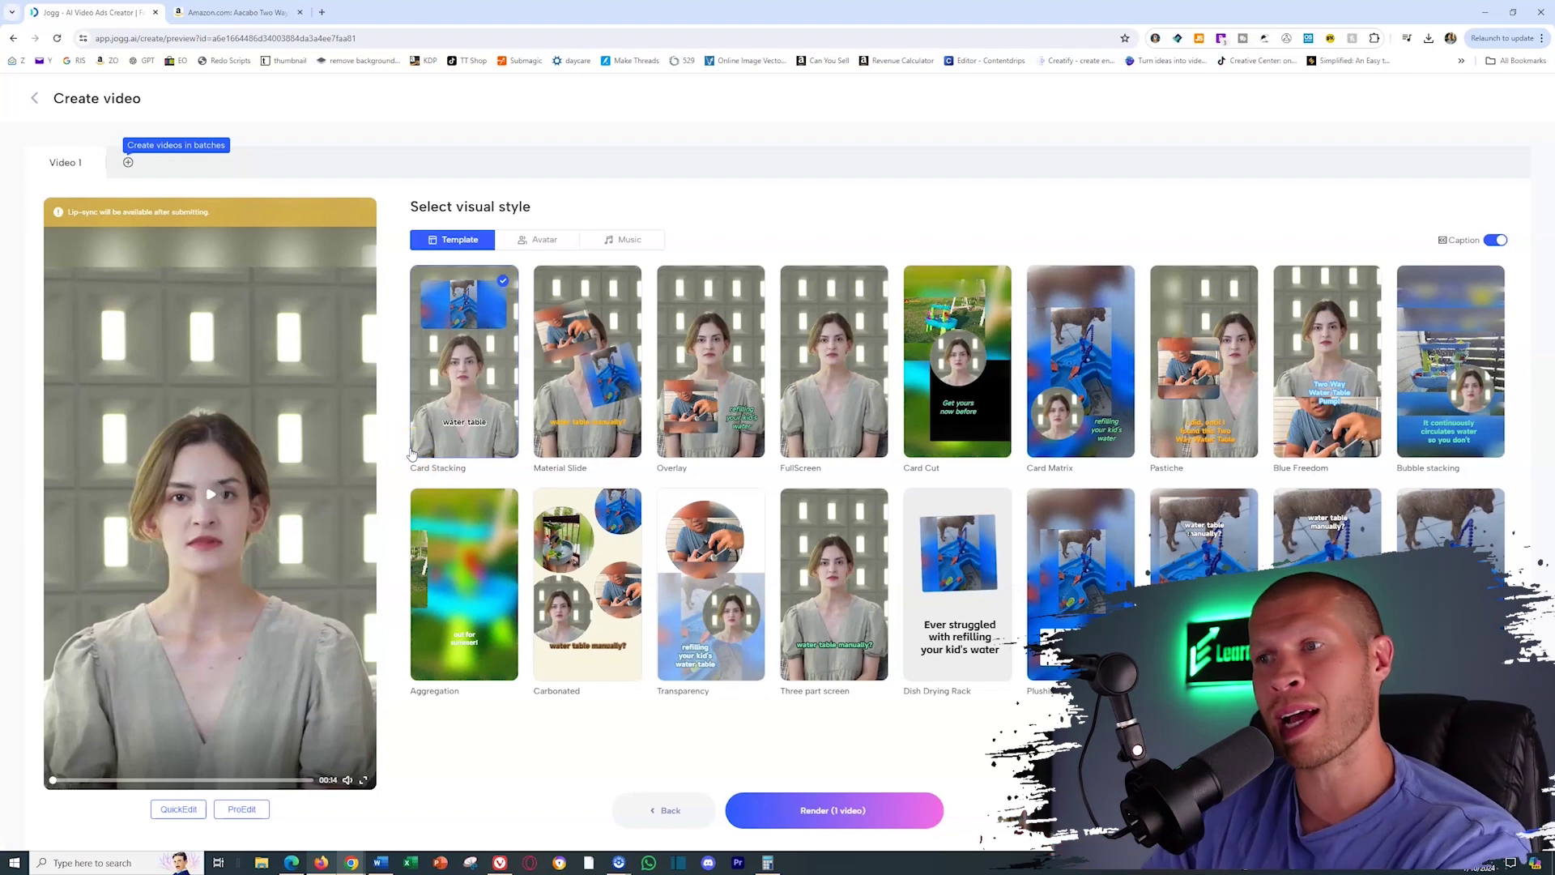
click(820, 415)
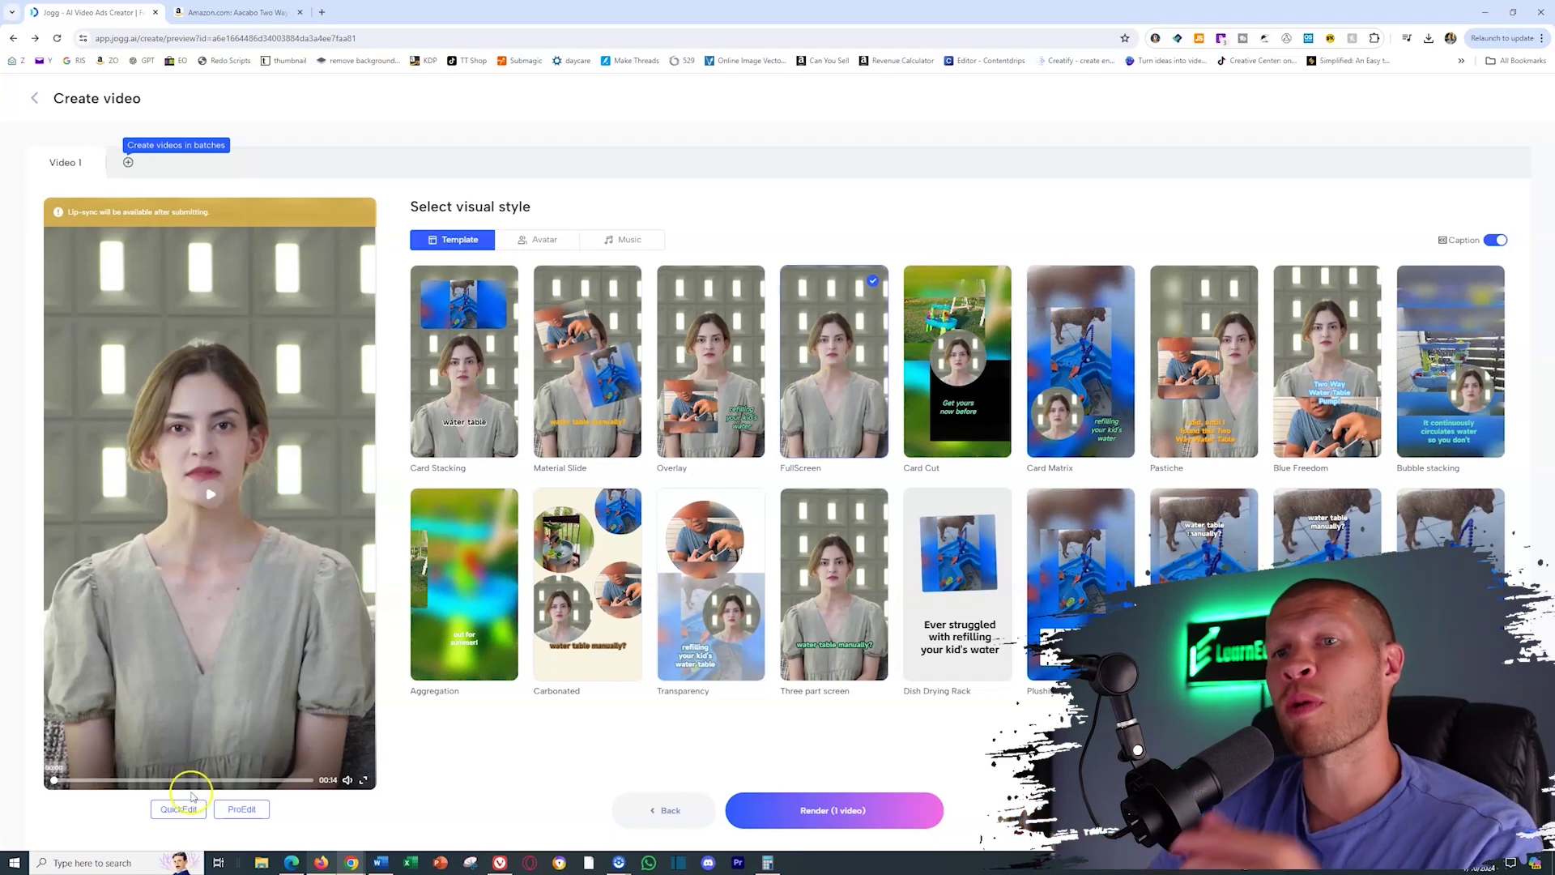
click(185, 810)
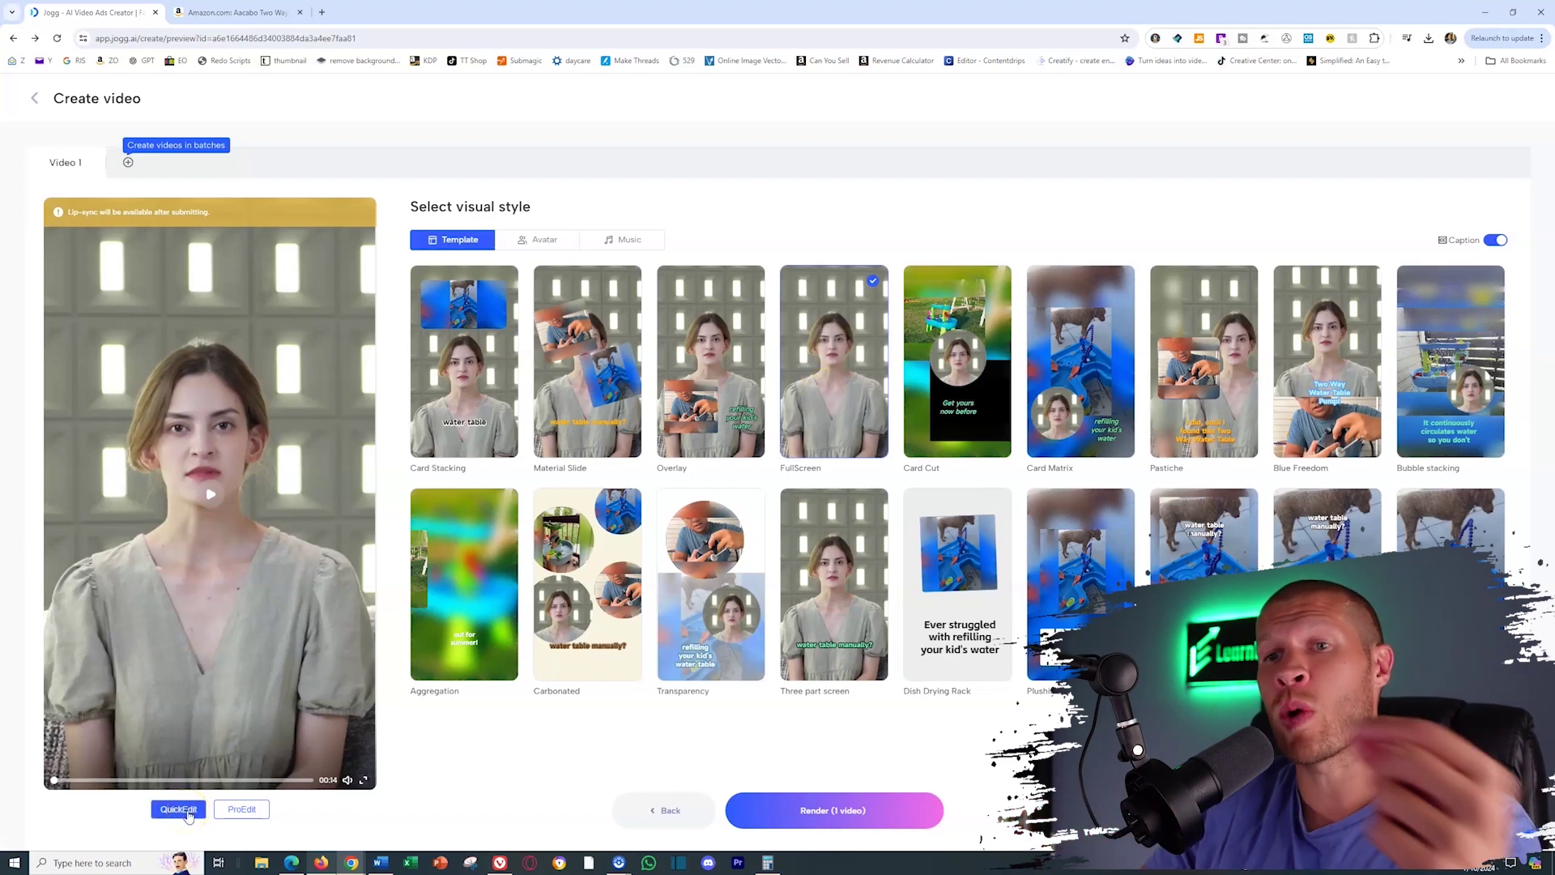
click(240, 811)
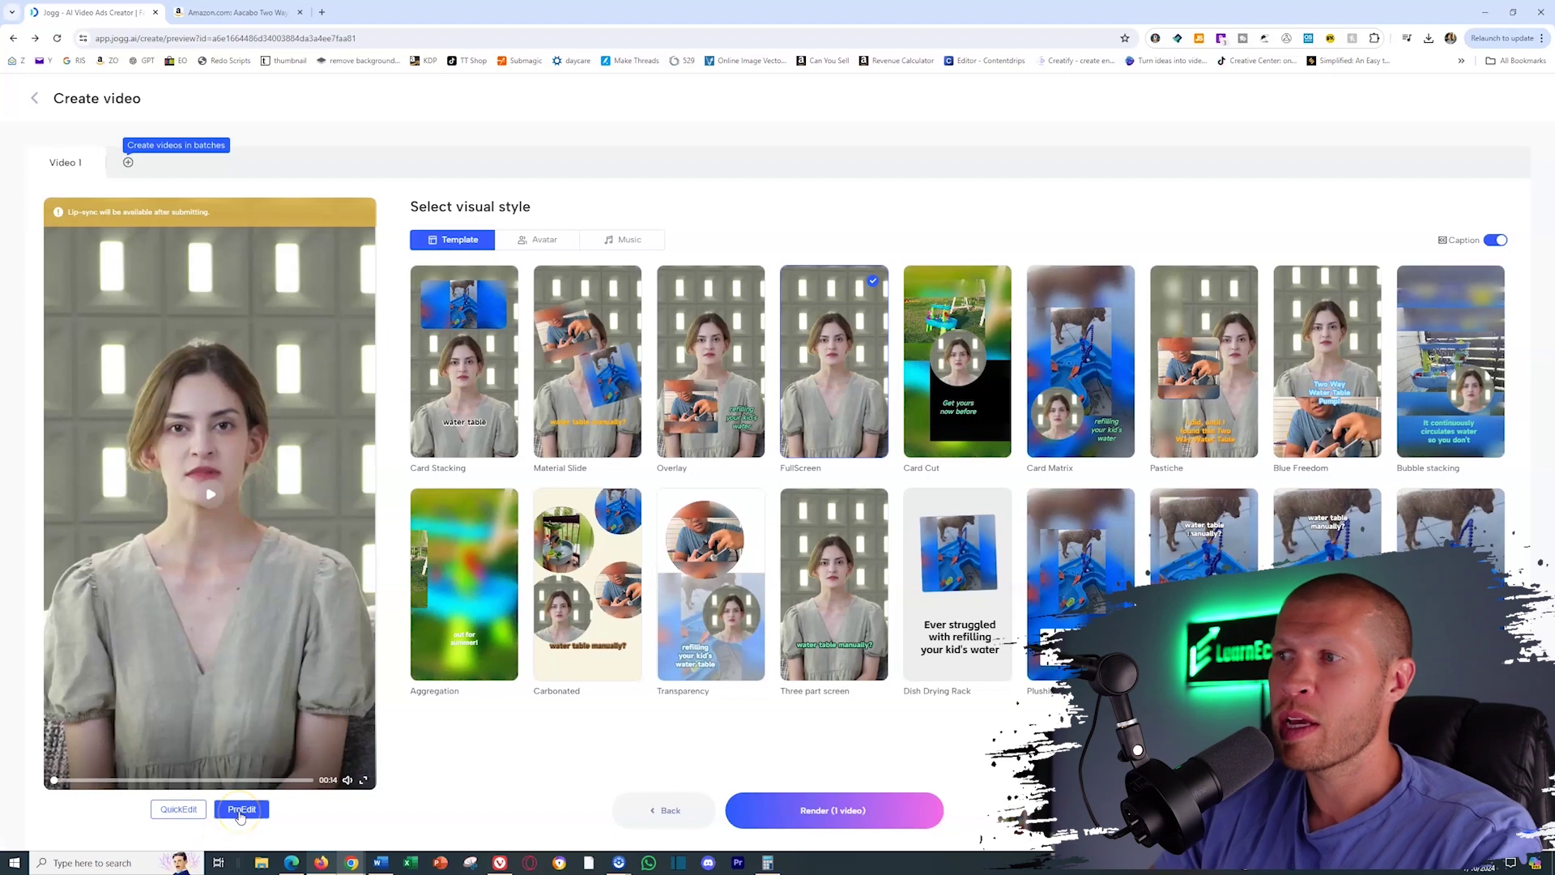
click(173, 811)
click(243, 812)
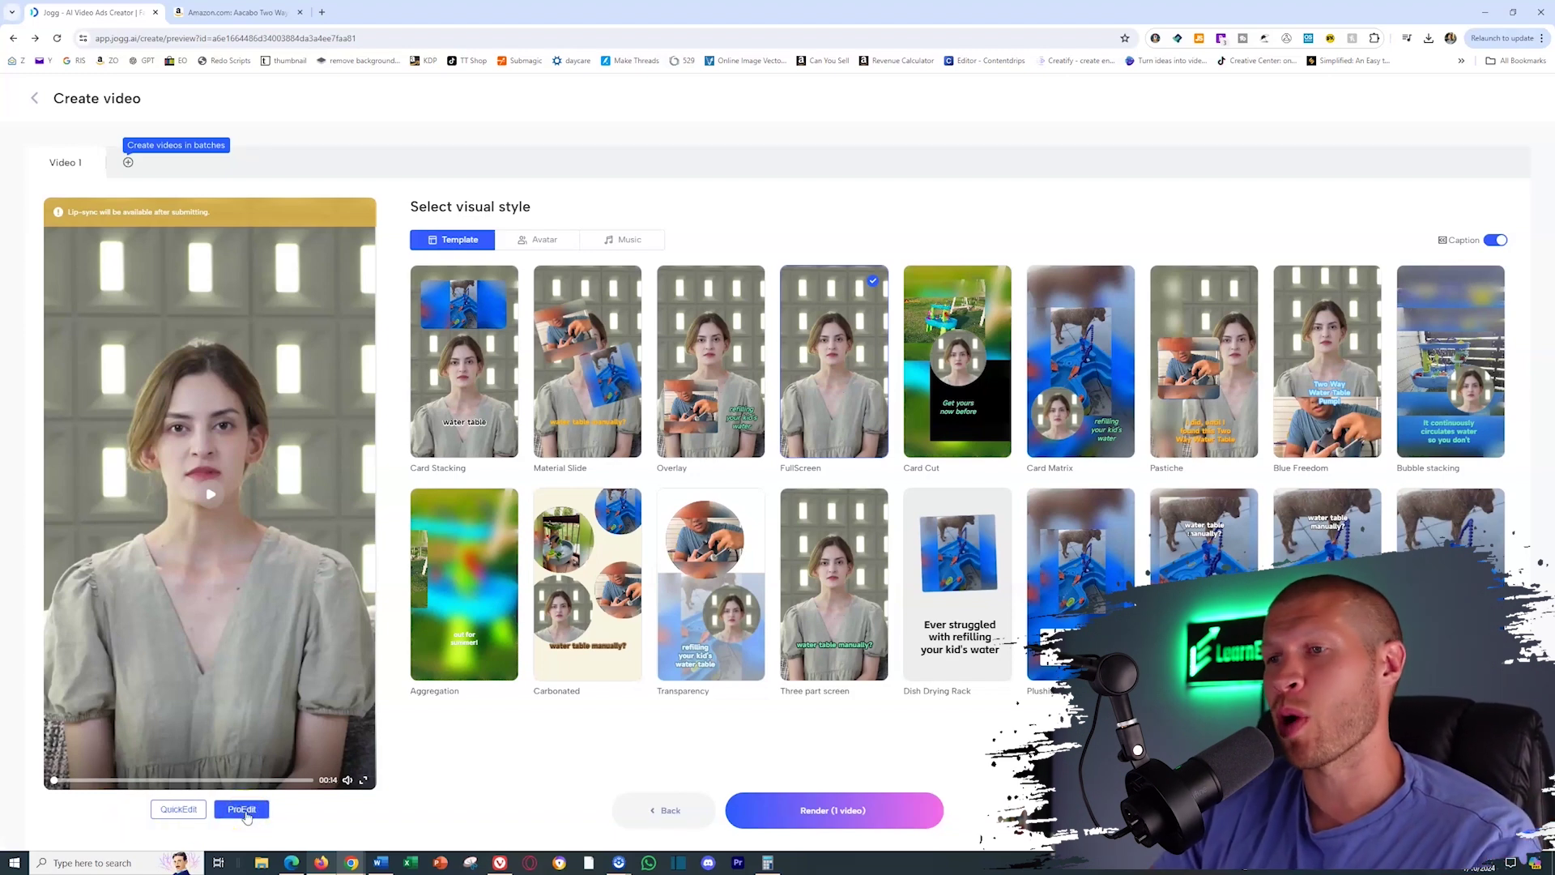
click(247, 814)
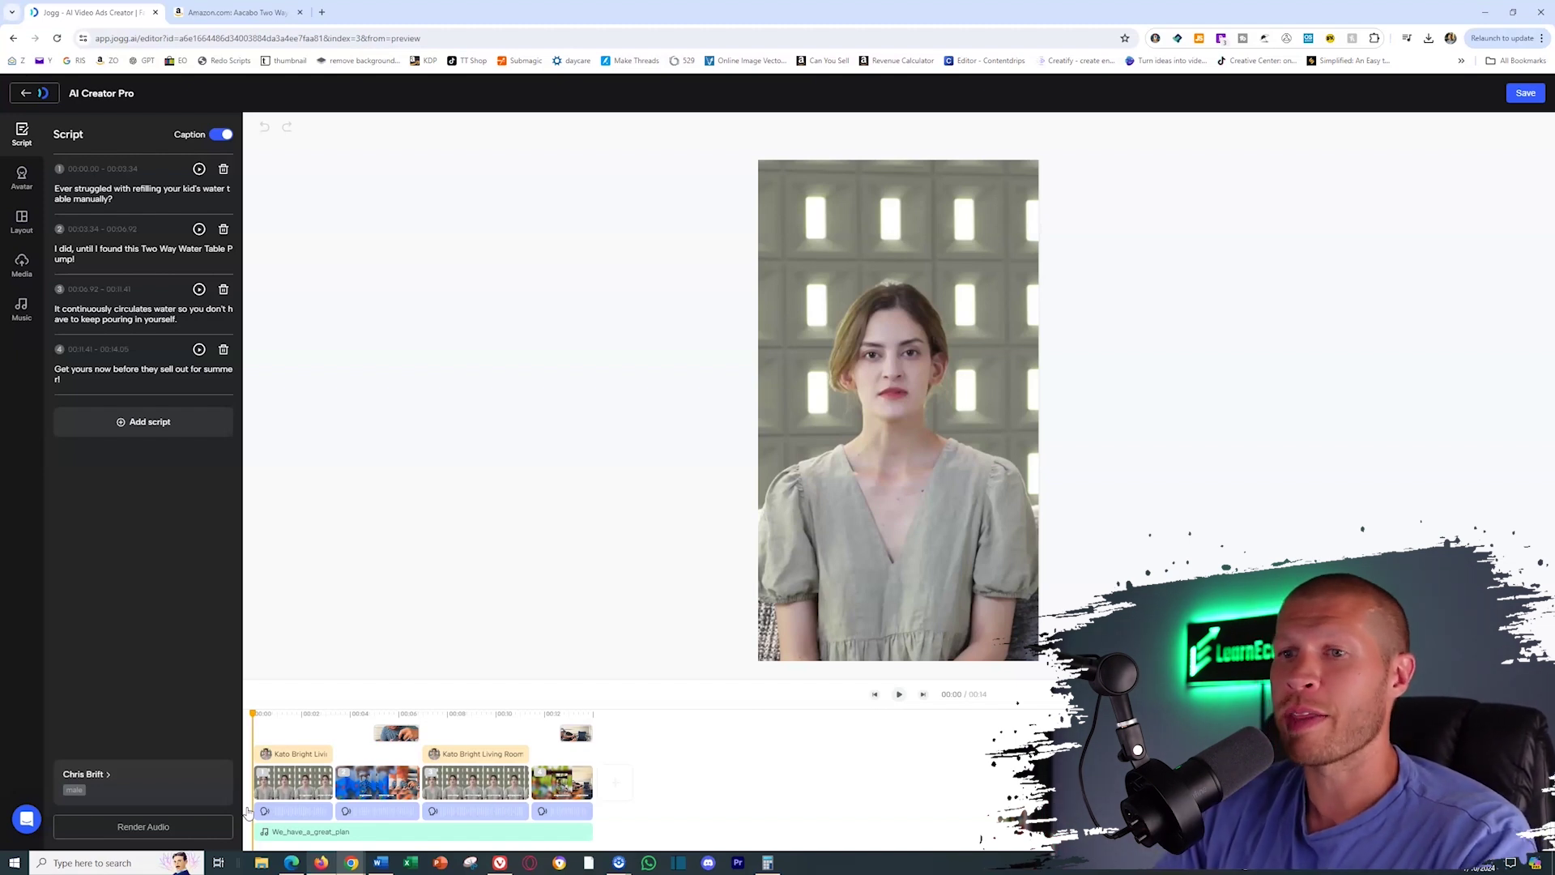
Overlay a Media library product clip on the first avatar clip and enlarge it across the frame
click(277, 782)
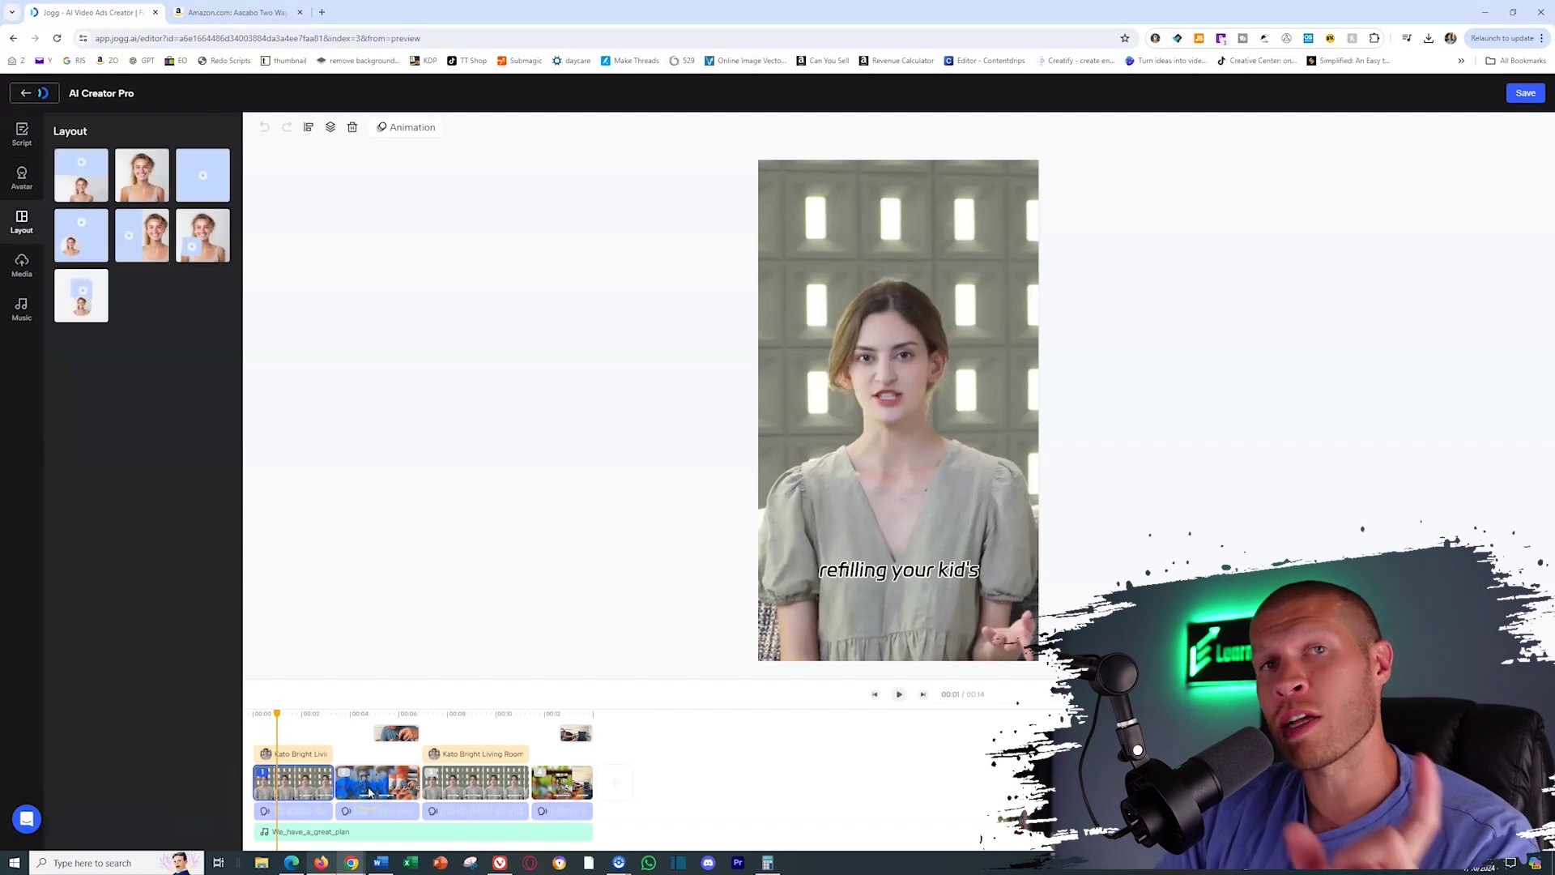
click(363, 743)
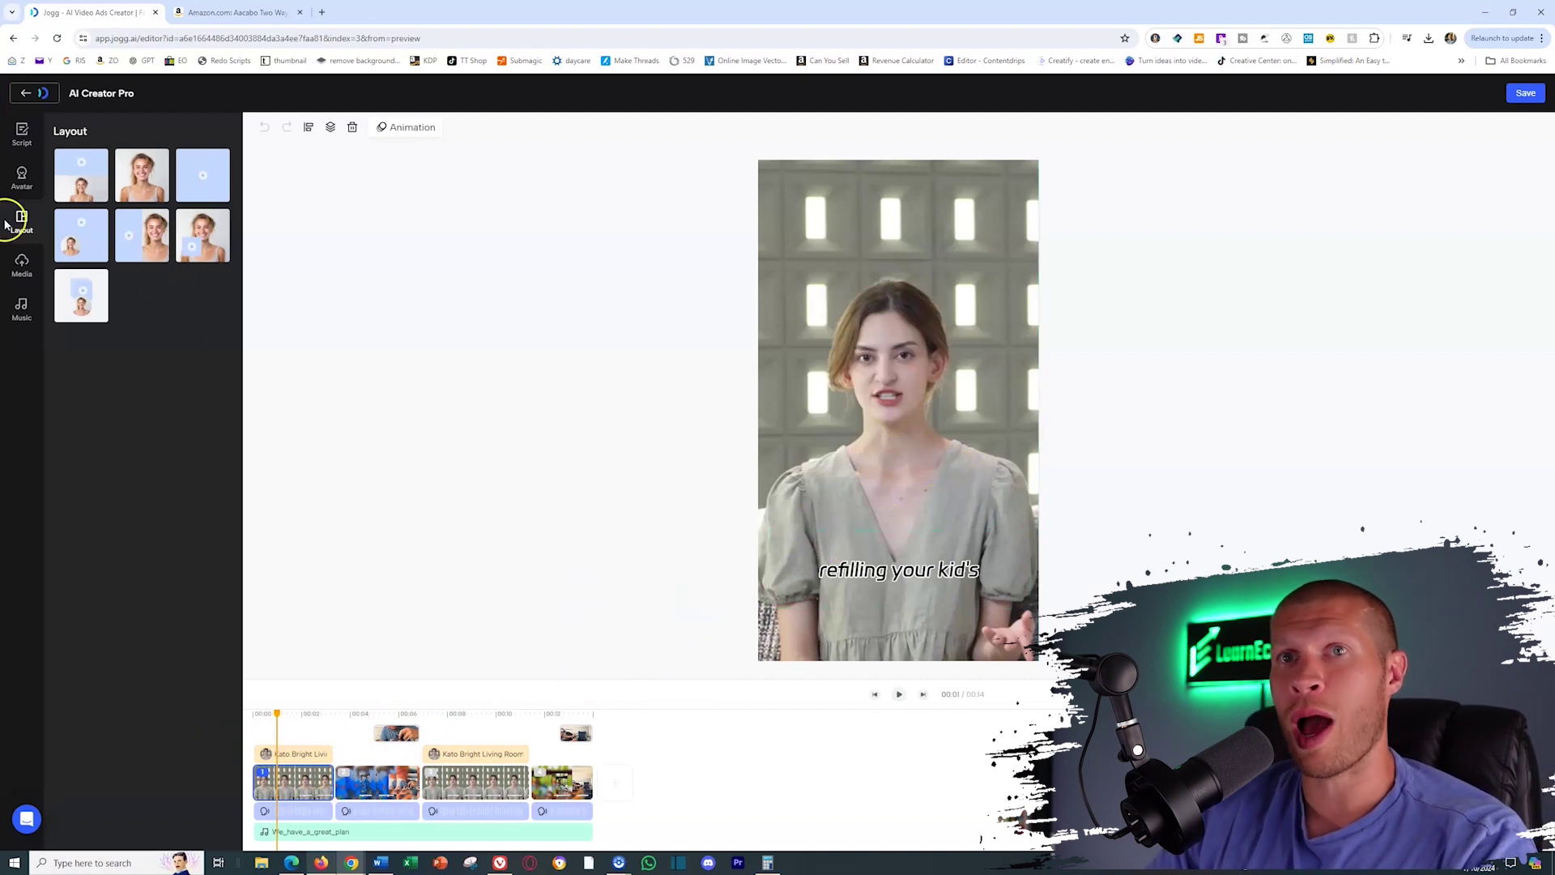
click(22, 265)
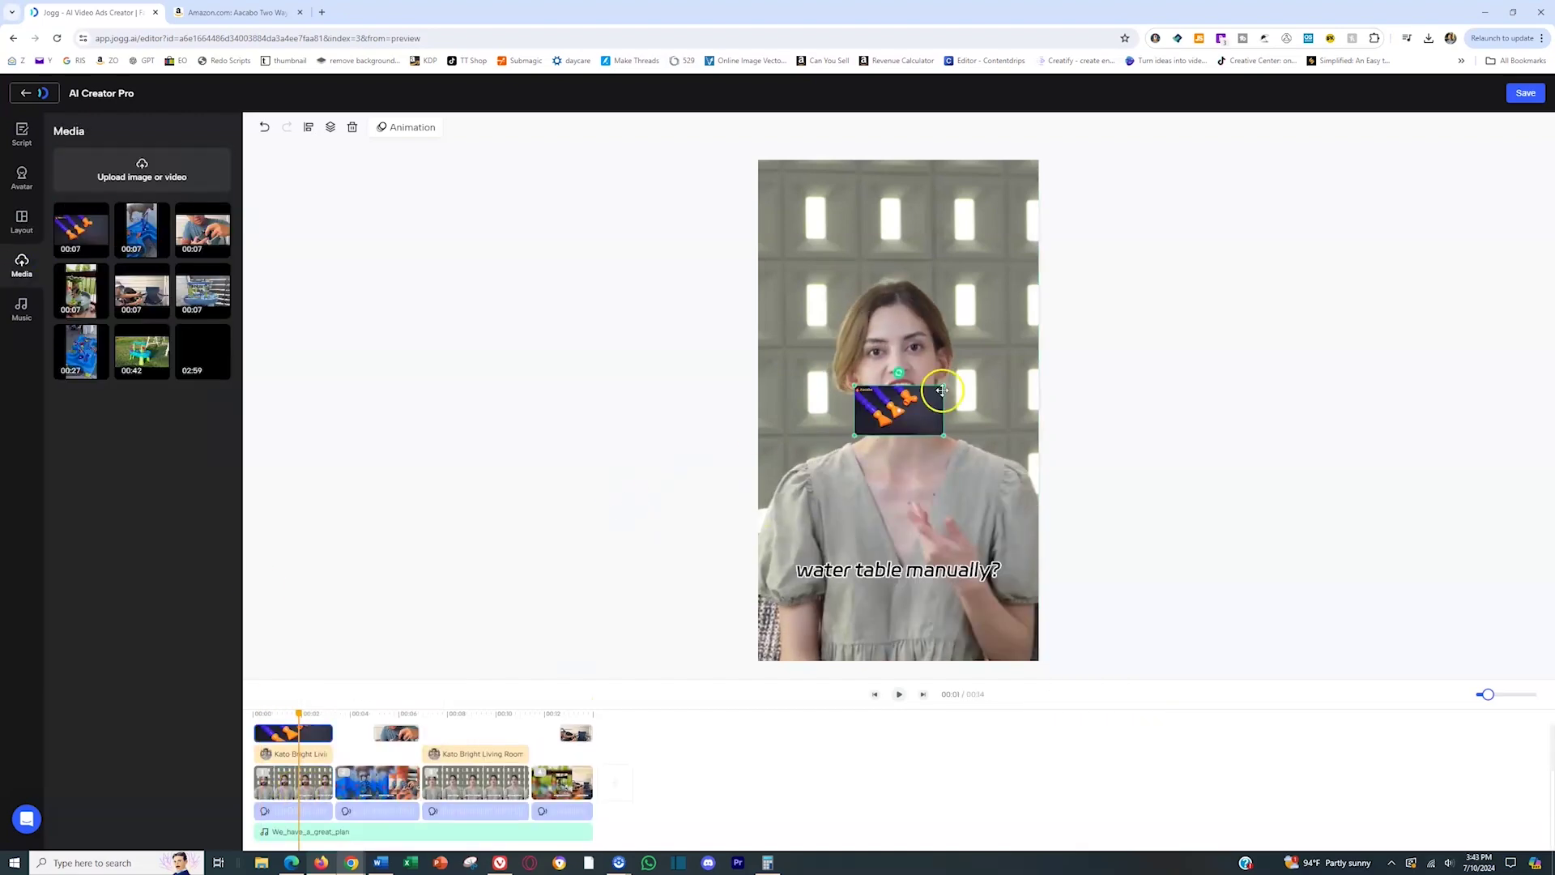
drag(941, 383, 1095, 307)
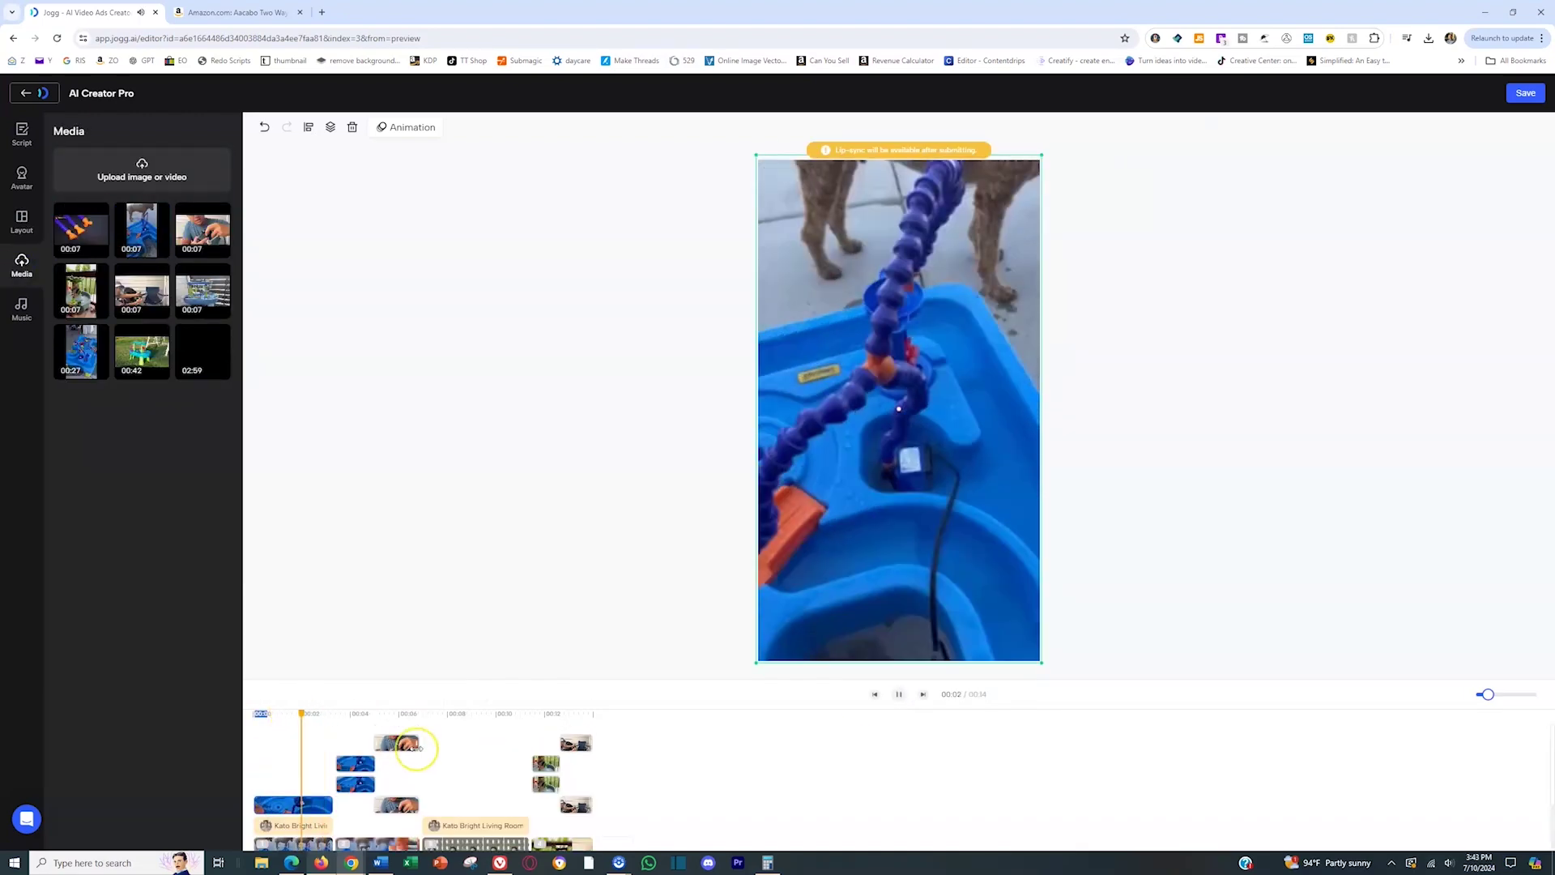
Select a later B-roll clip, review the Avatar, Layout and Script panels, then show Music
click(22, 177)
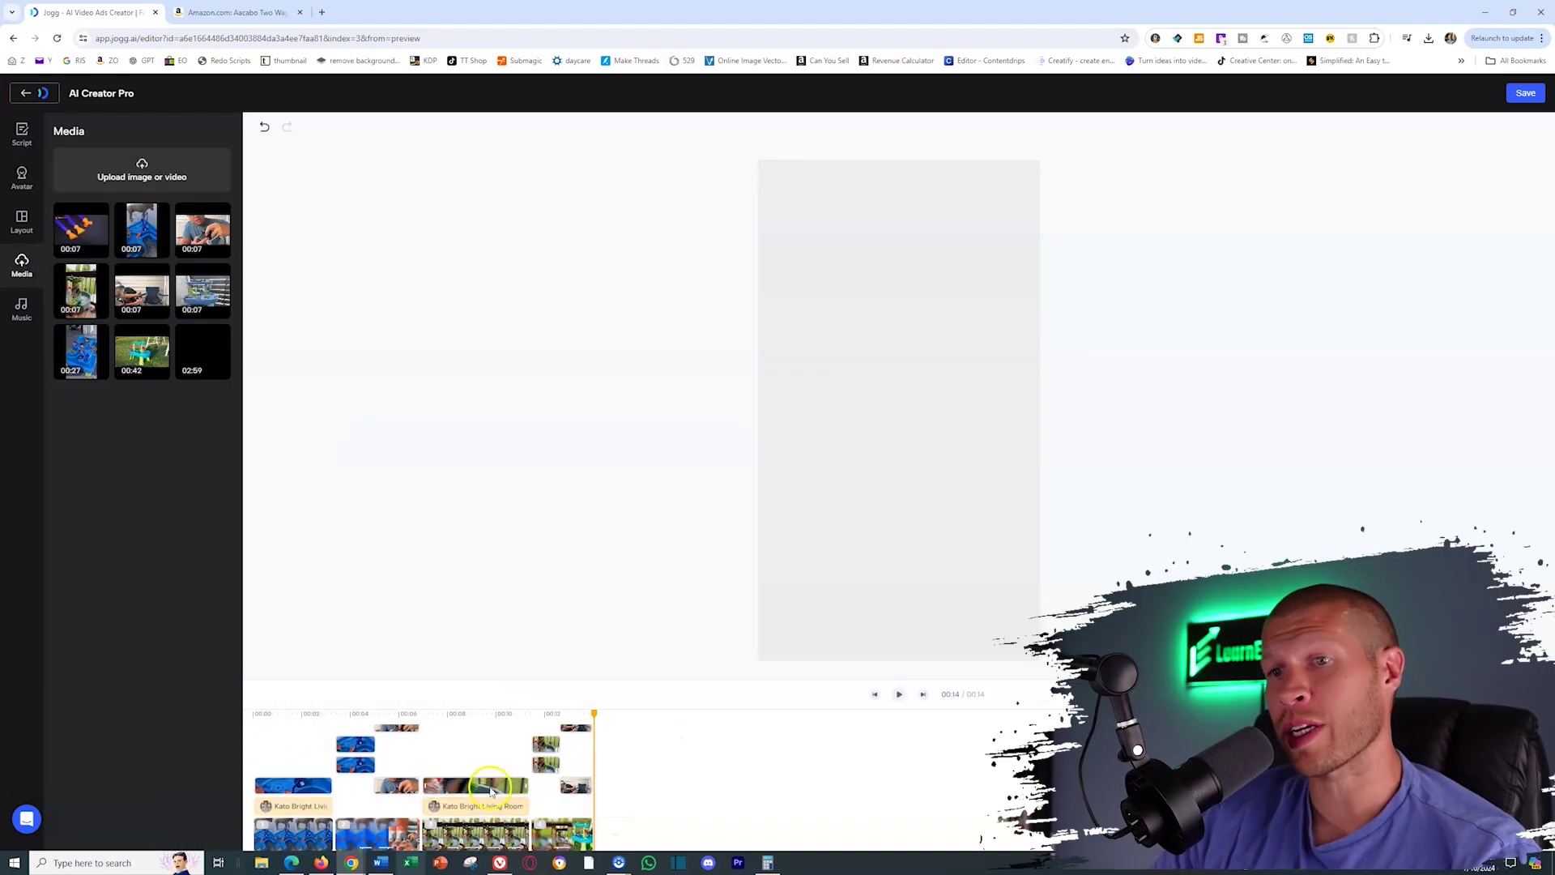
click(491, 787)
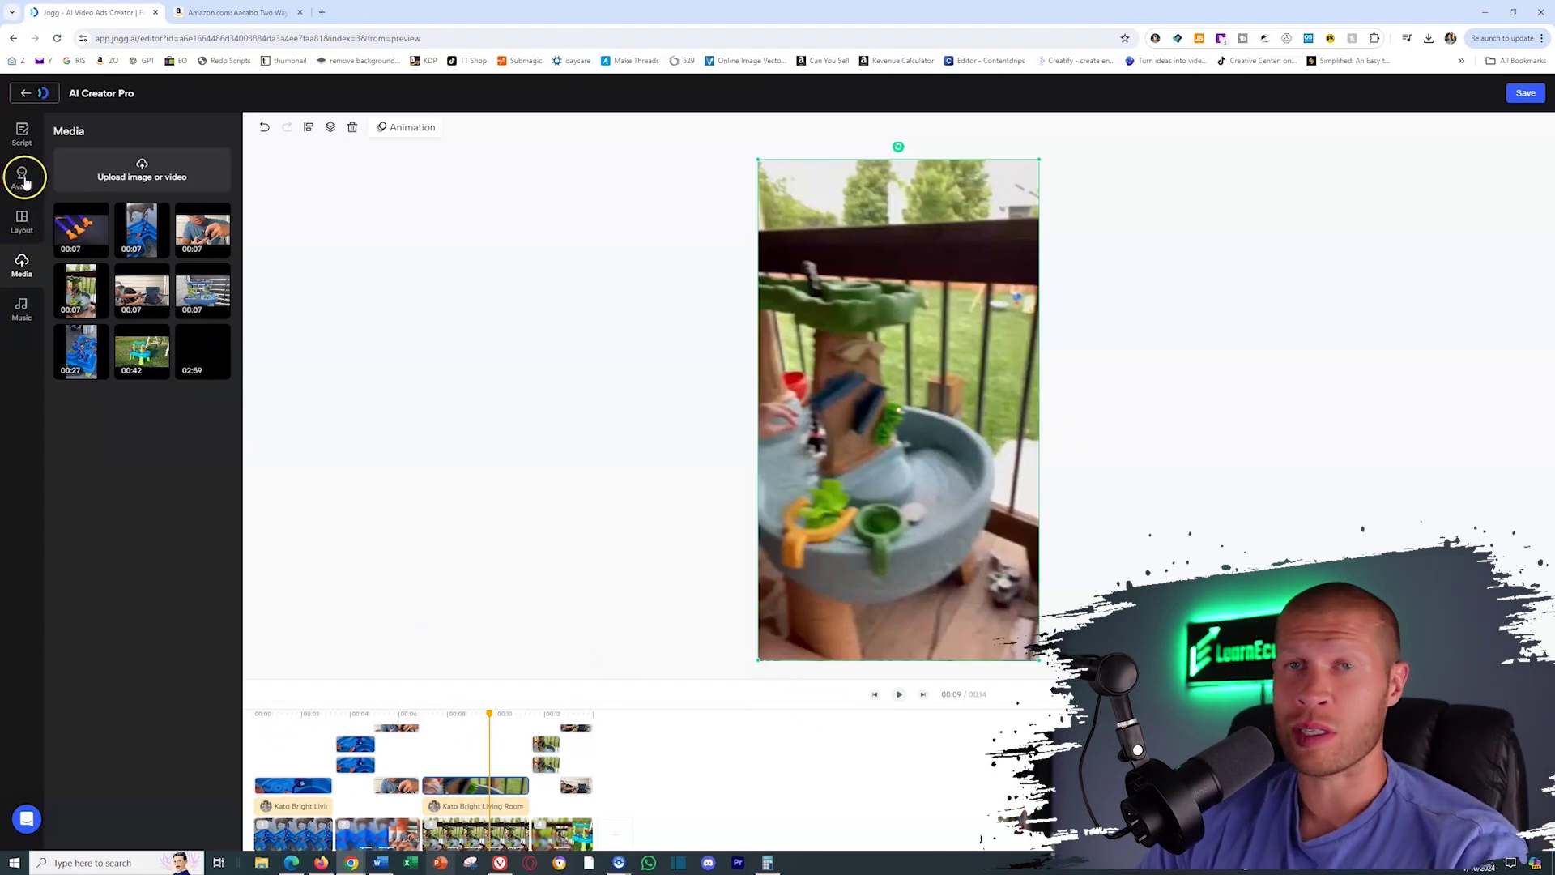
click(22, 178)
click(22, 220)
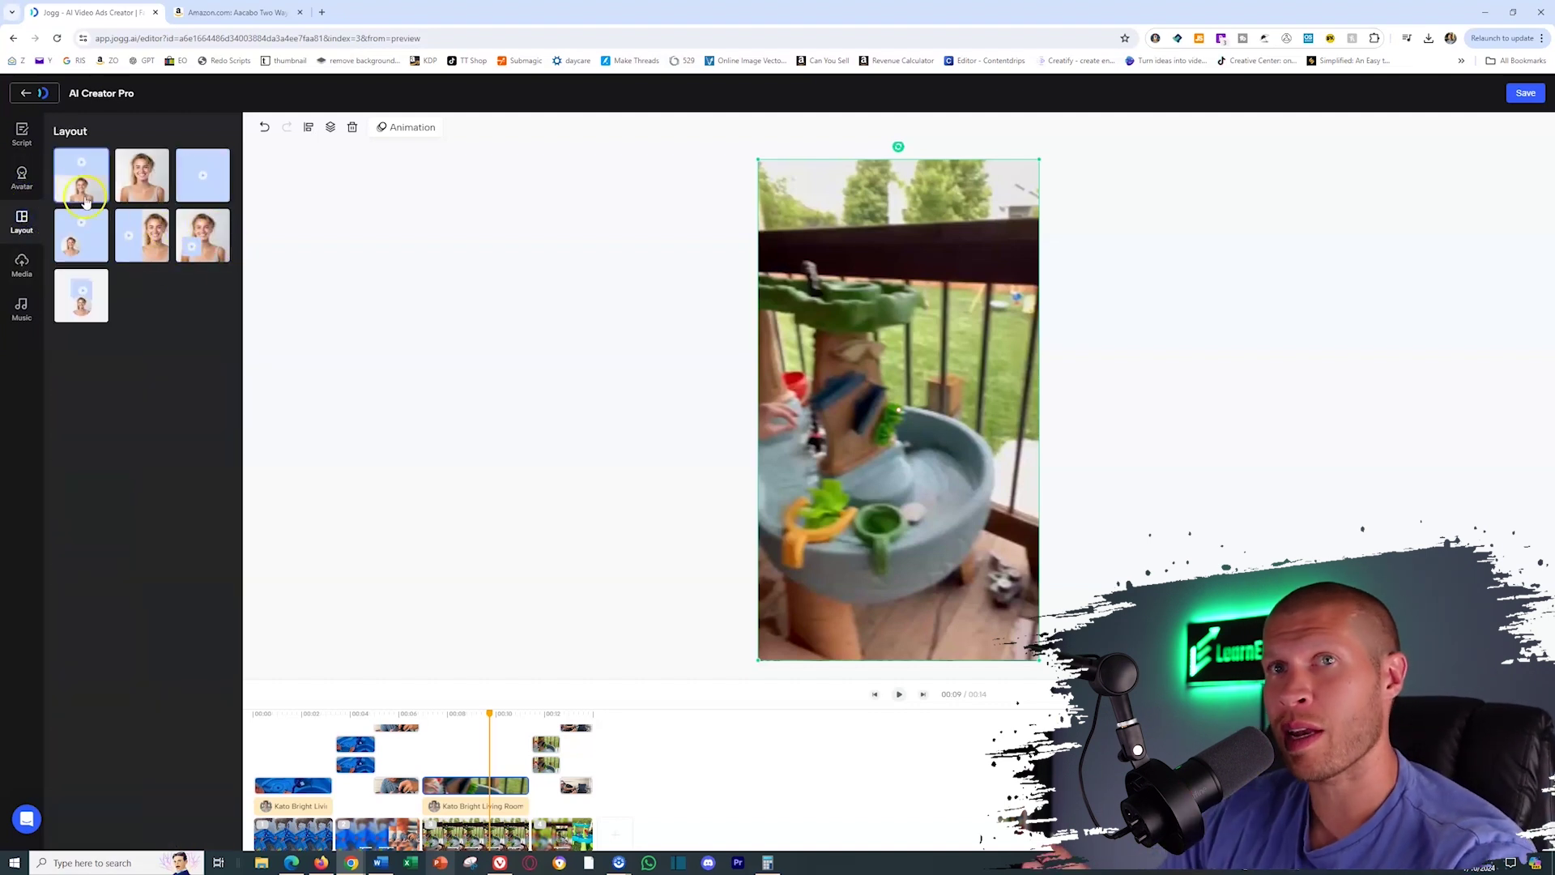
click(31, 135)
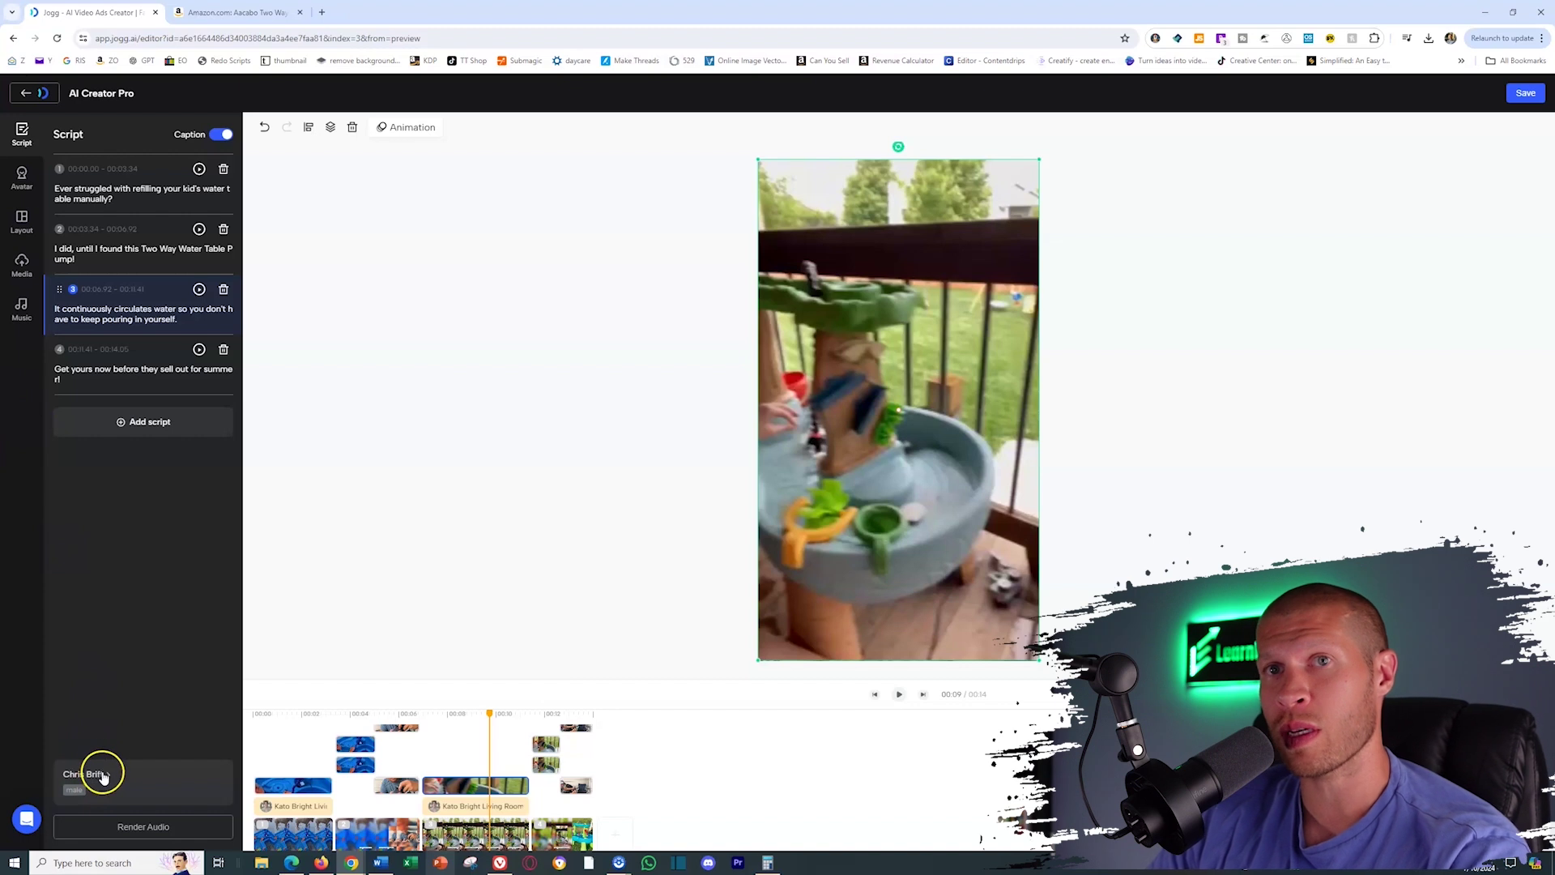
click(21, 316)
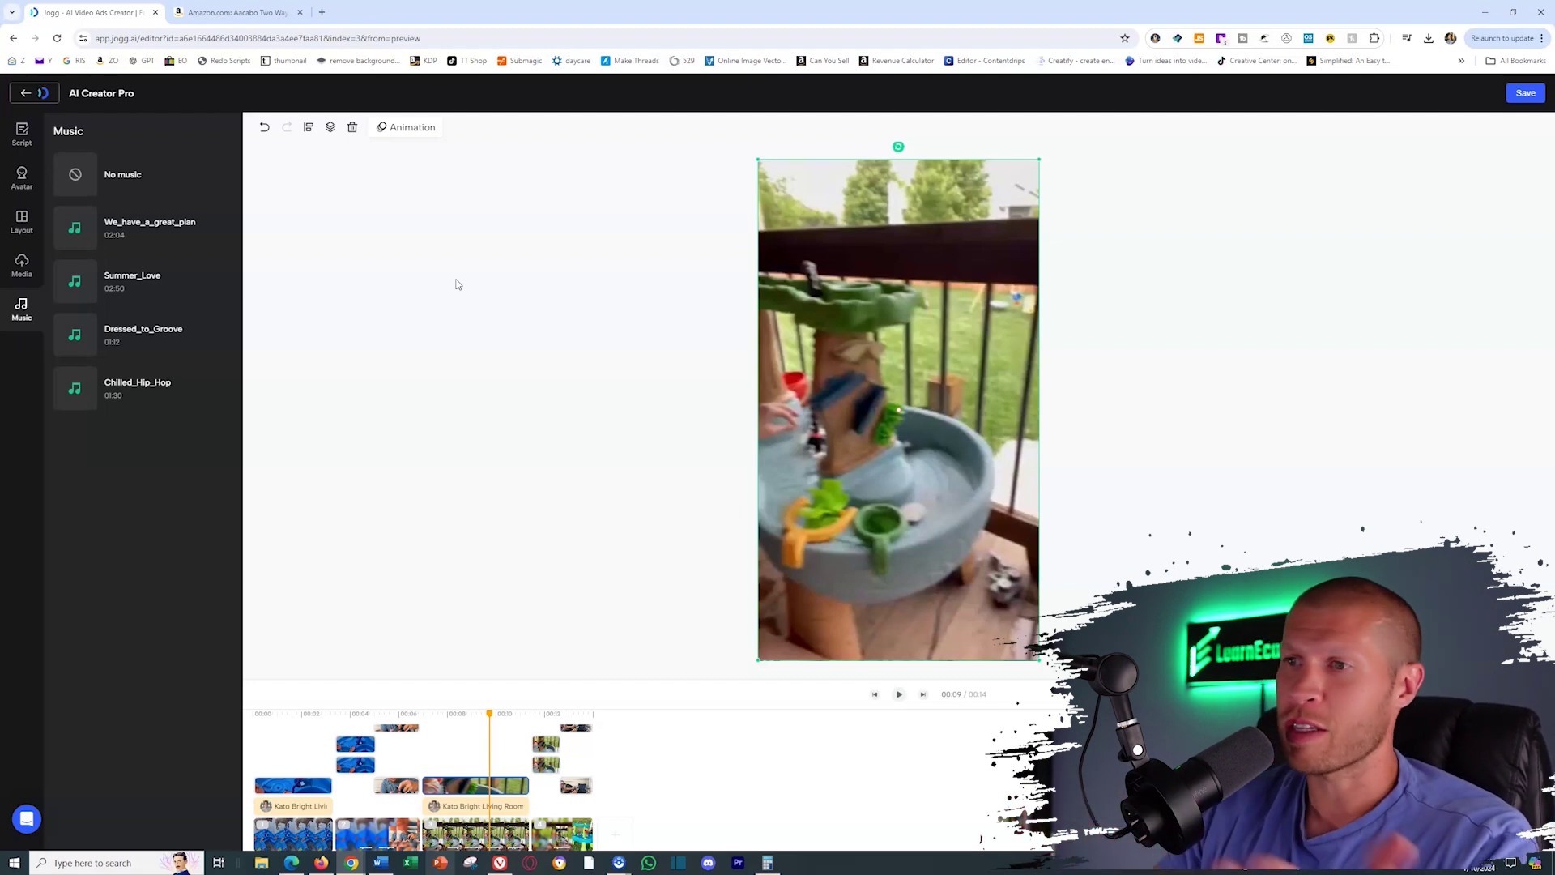
click(462, 285)
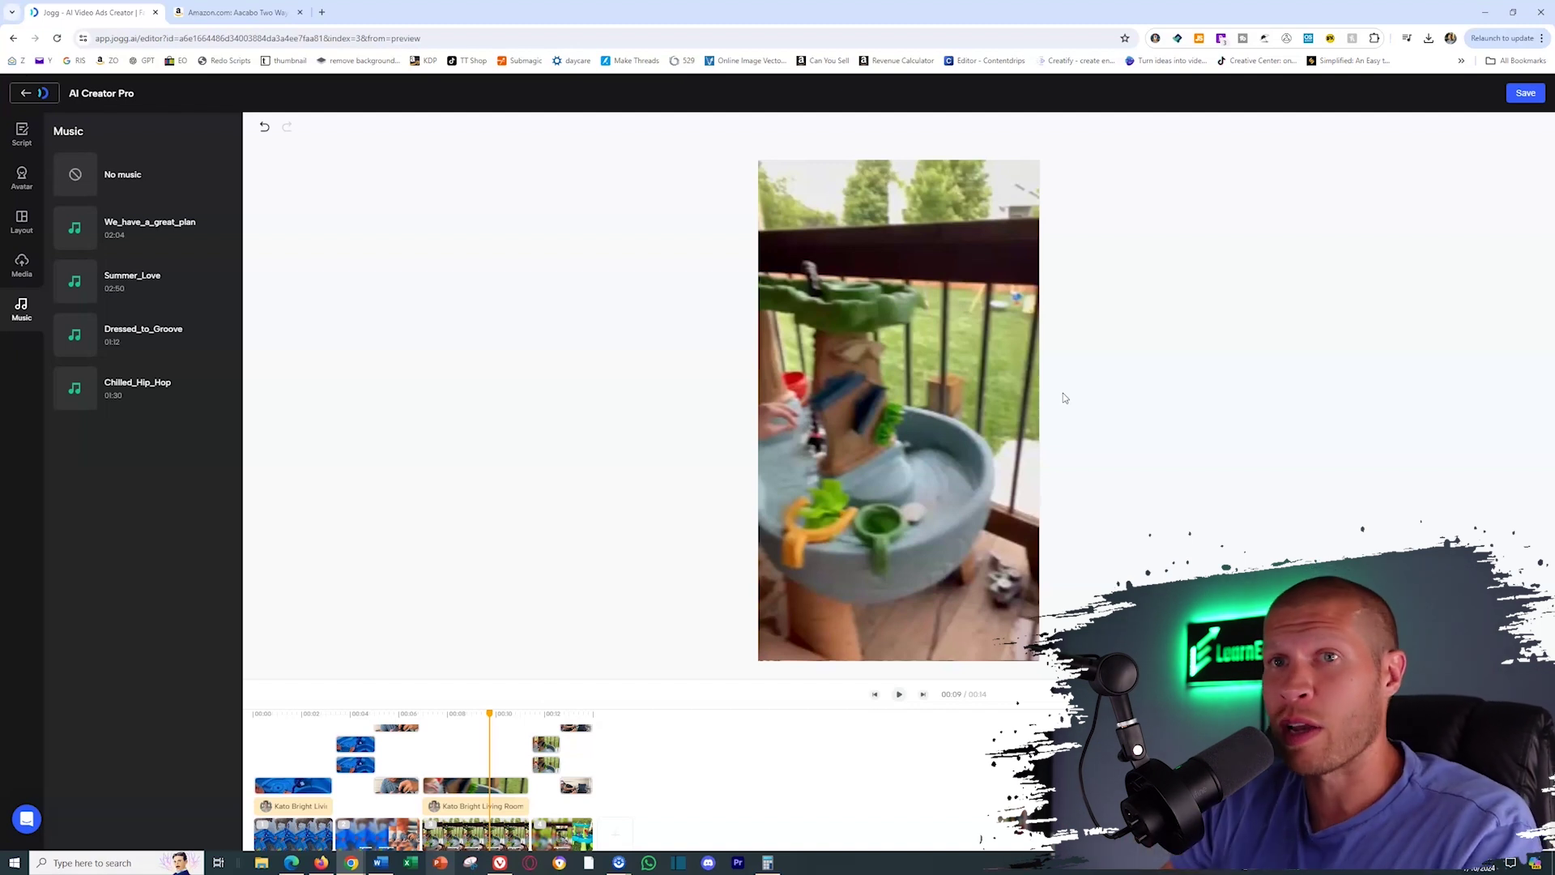
click(875, 694)
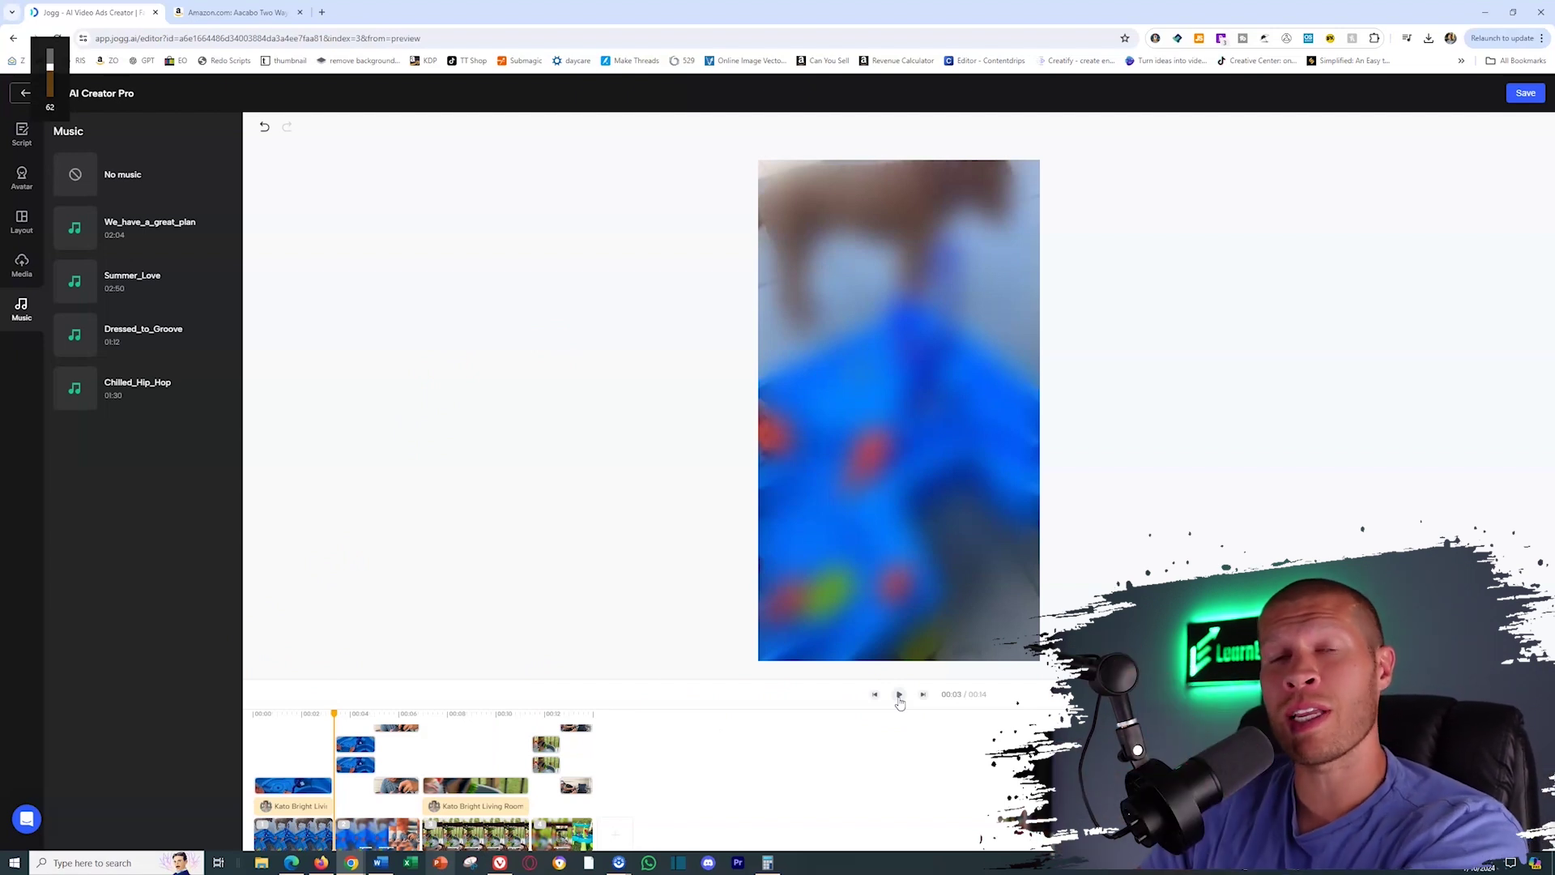
Play and pause the ad preview, then reset the playhead to 00:00 and replay from the water table clip
click(897, 702)
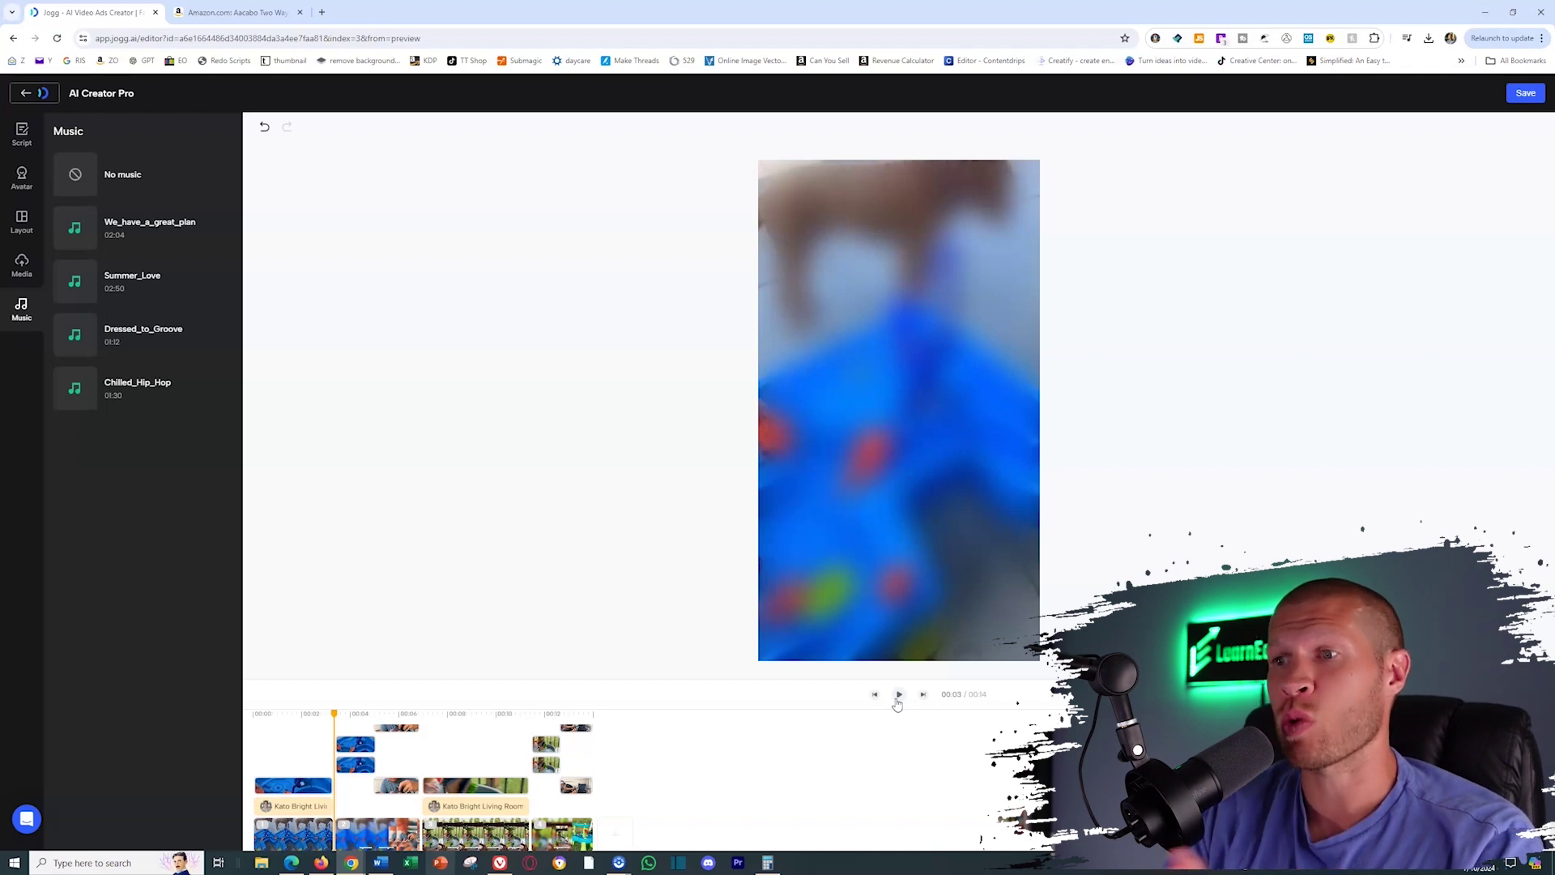
click(897, 699)
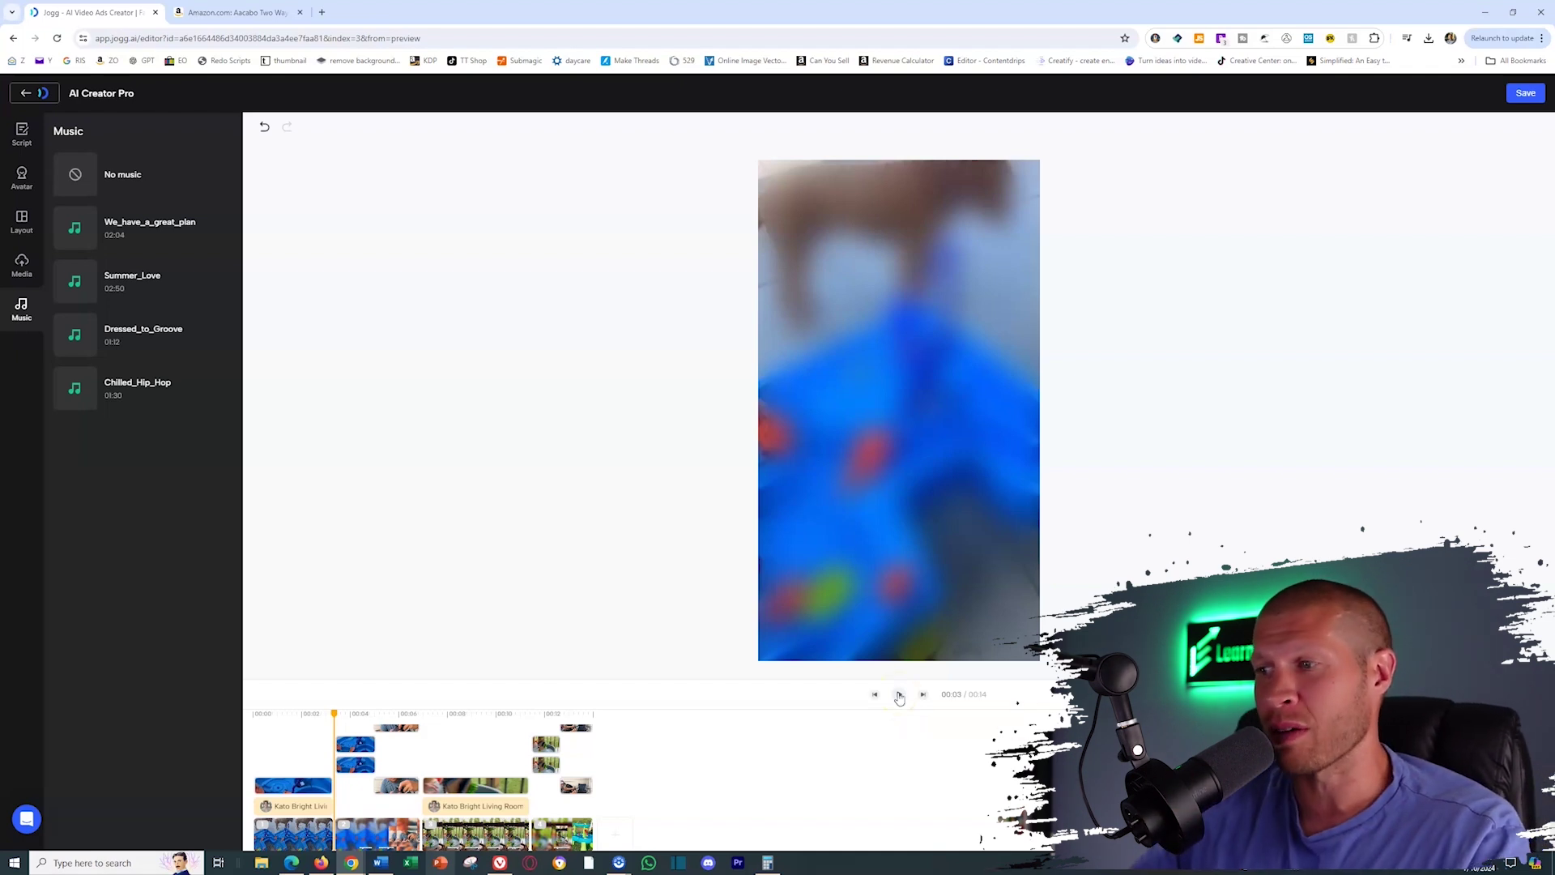
click(646, 679)
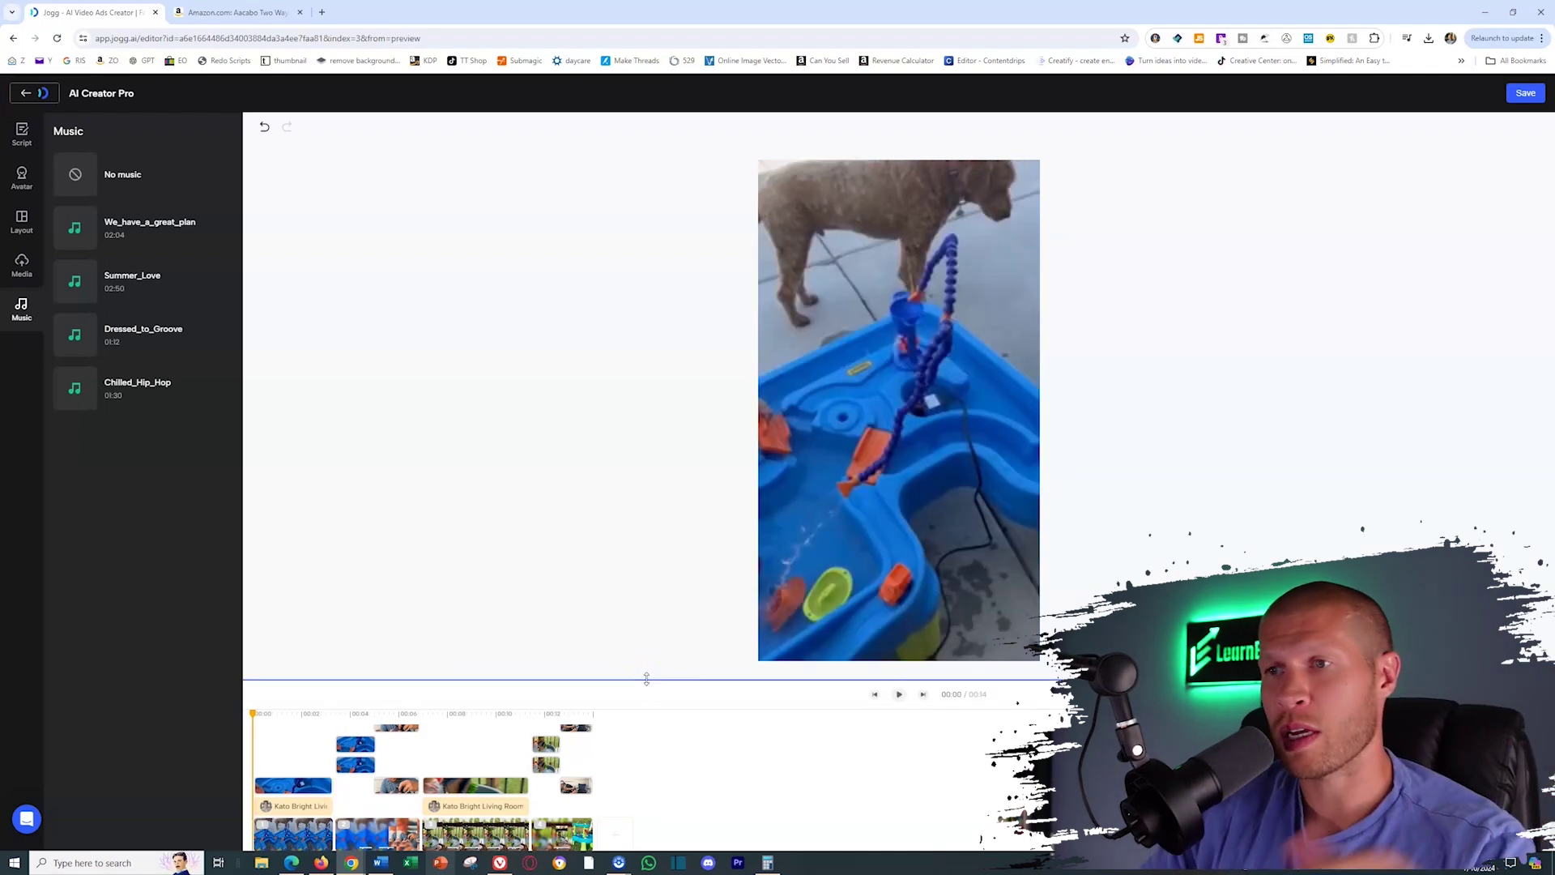
key(space)
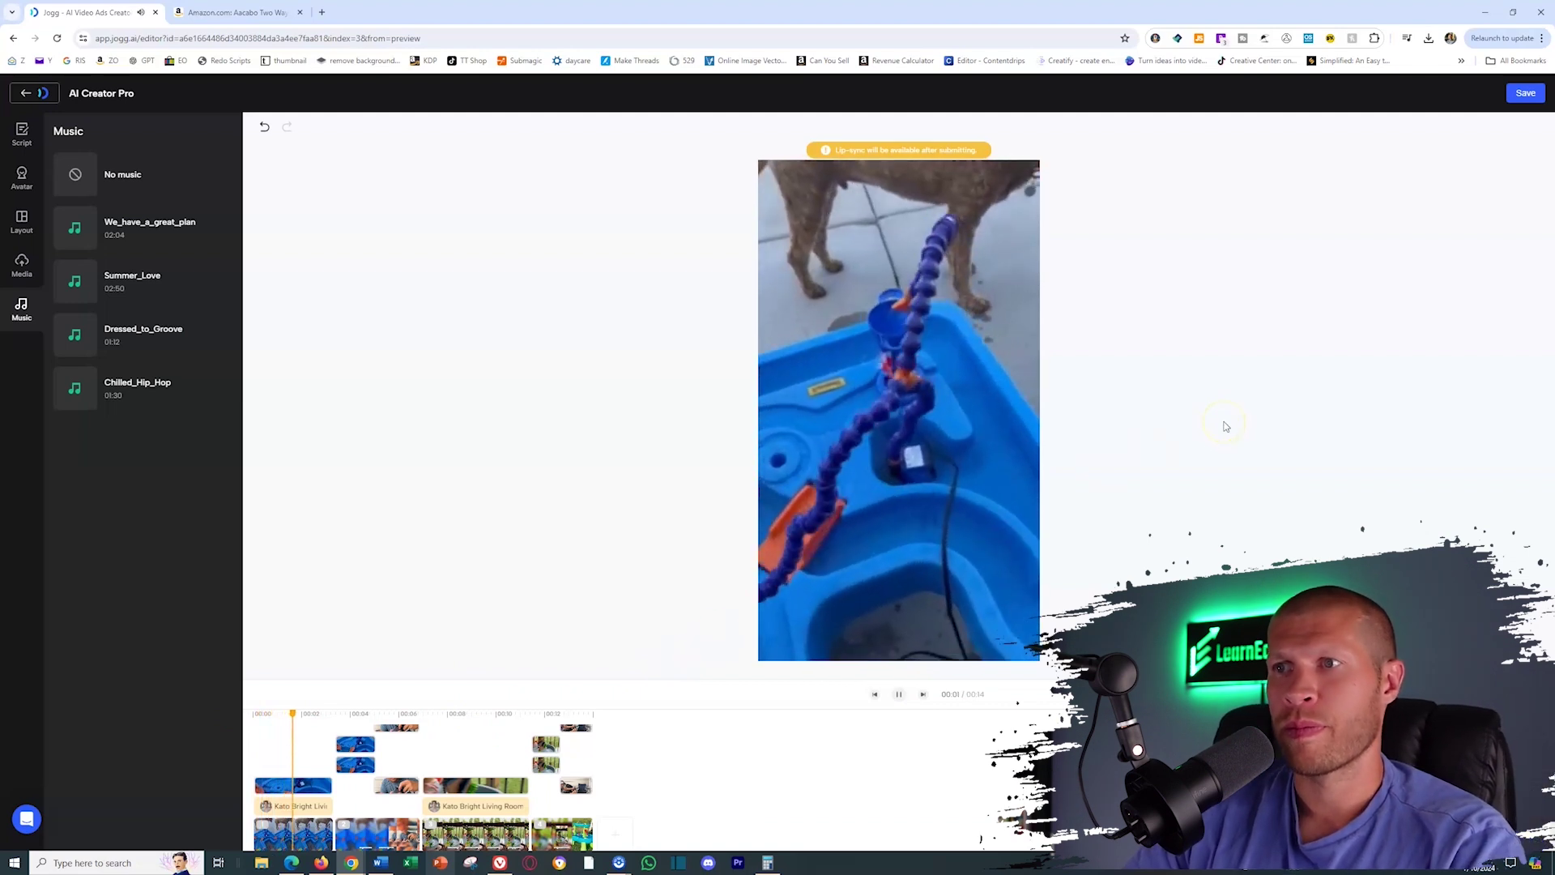